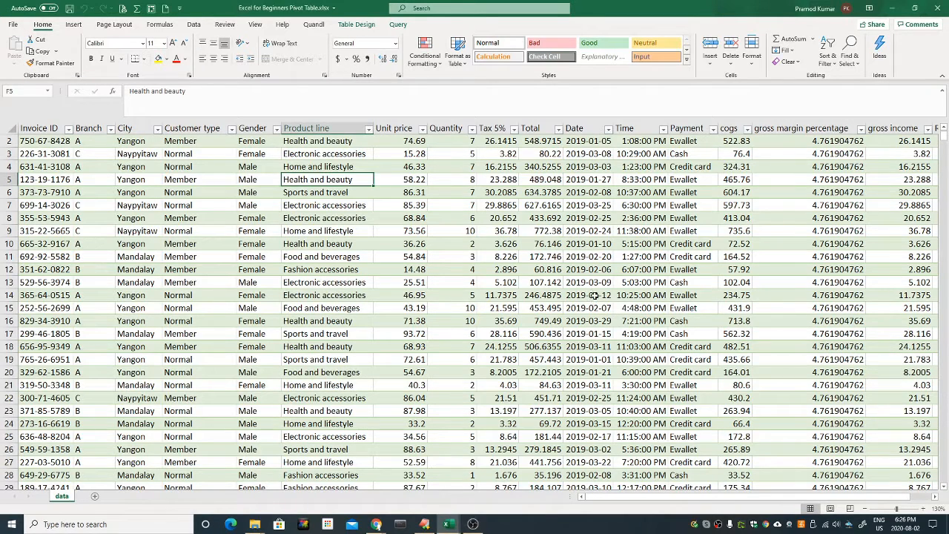
Examine the Invoice ID, Branch and City columns at the start of the sales table.
scroll(593, 297, "up", 2)
scroll(595, 295, "up", 1)
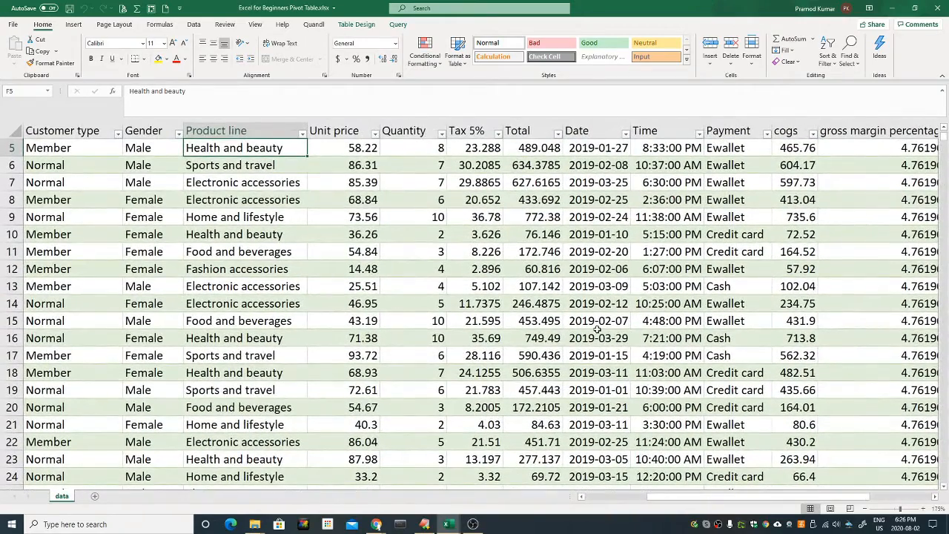
scroll(545, 347, "up", 1)
scroll(545, 347, "up", 2)
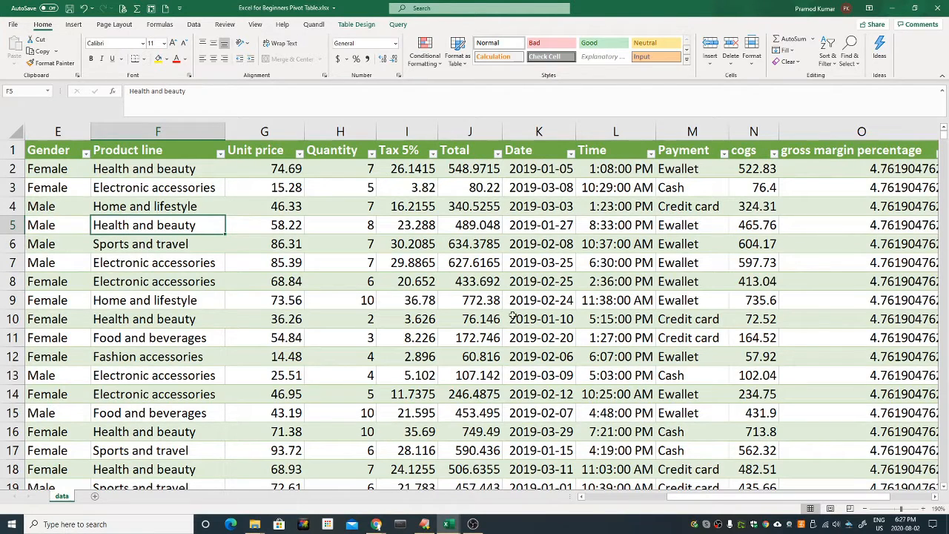
left_click_drag(687, 500, 565, 517)
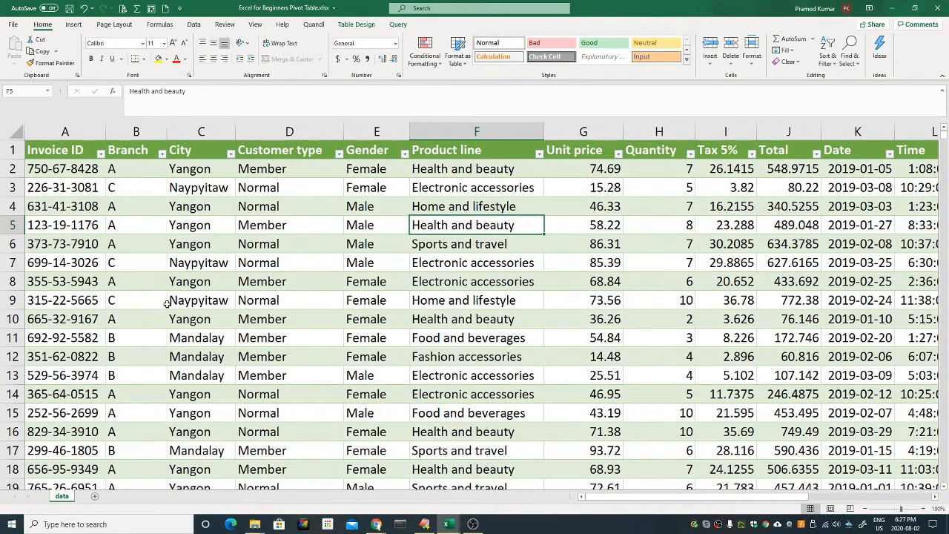
left_click(183, 262)
left_click(146, 242)
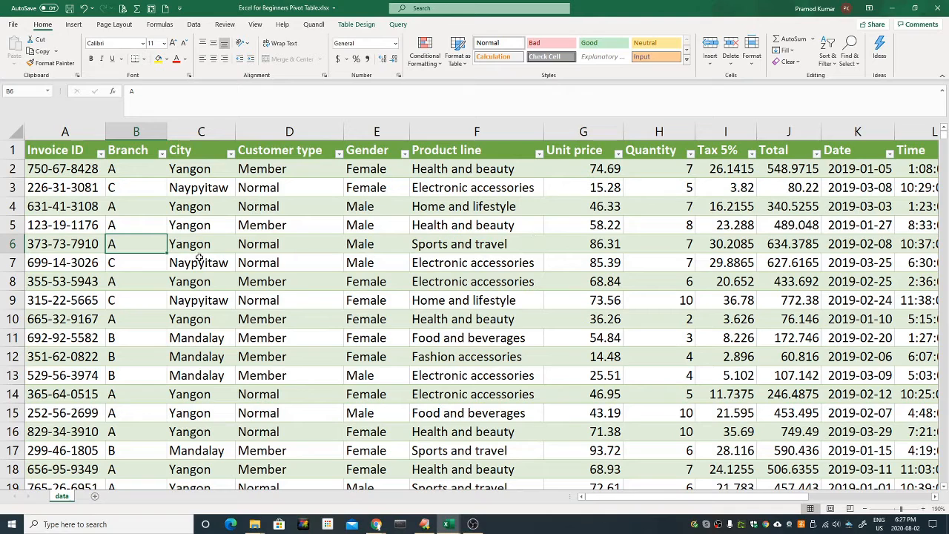
left_click_drag(63, 149, 71, 300)
left_click_drag(135, 171, 133, 262)
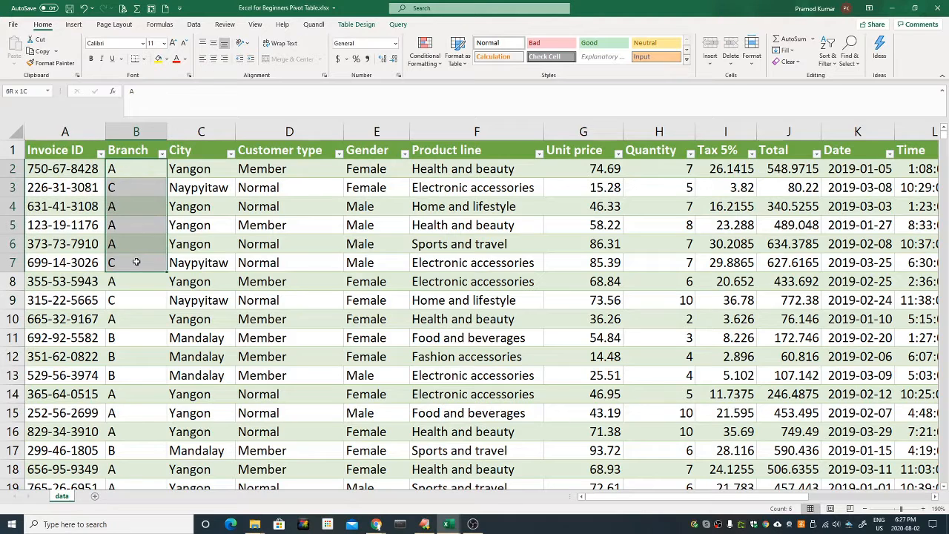
left_click_drag(199, 169, 200, 267)
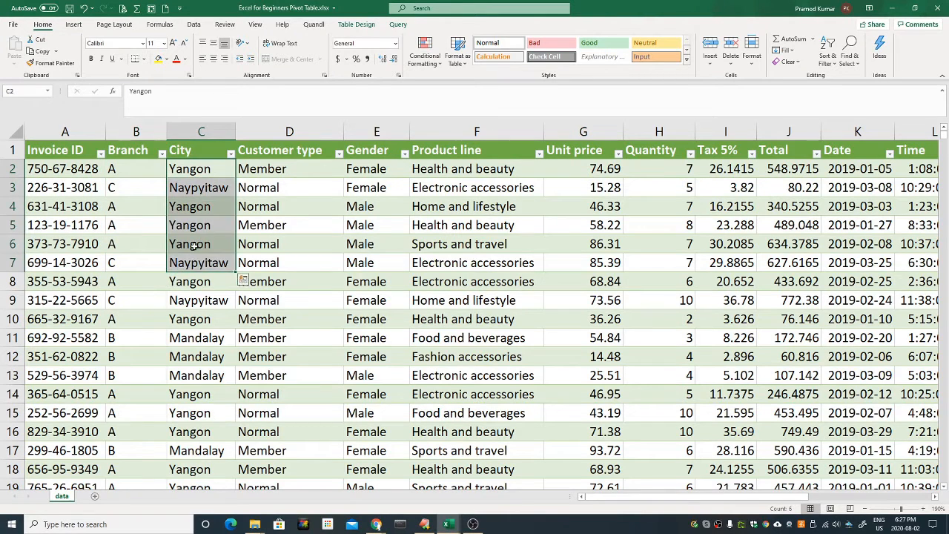
Check which distinct values the City, Customer type and Gender columns offer for filtering, leaving the filters unapplied.
left_click(200, 188)
left_click(231, 154)
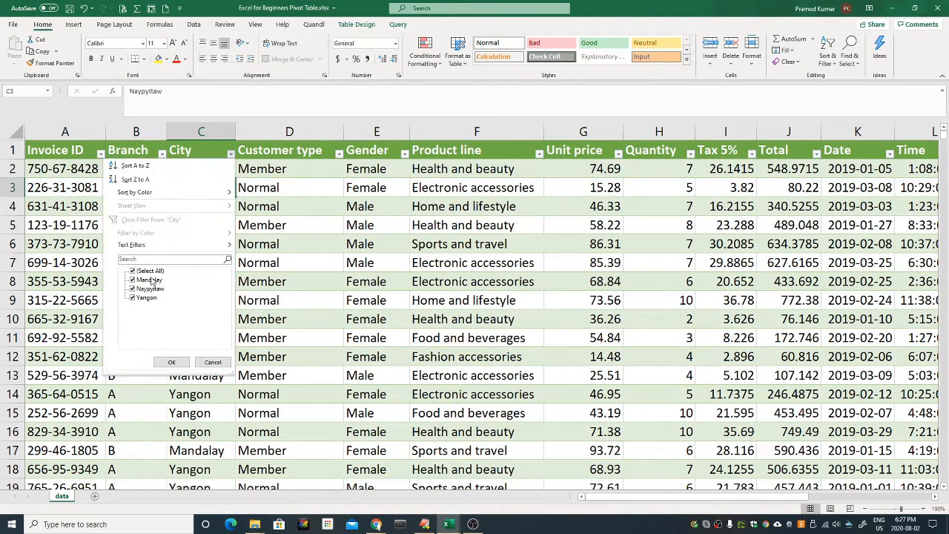
left_click(265, 206)
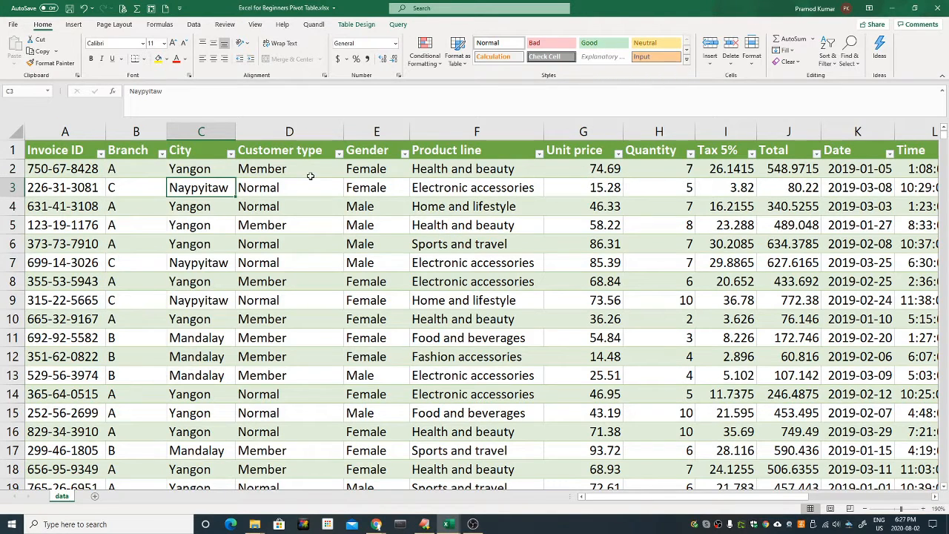
left_click_drag(304, 168, 310, 243)
left_click(329, 173)
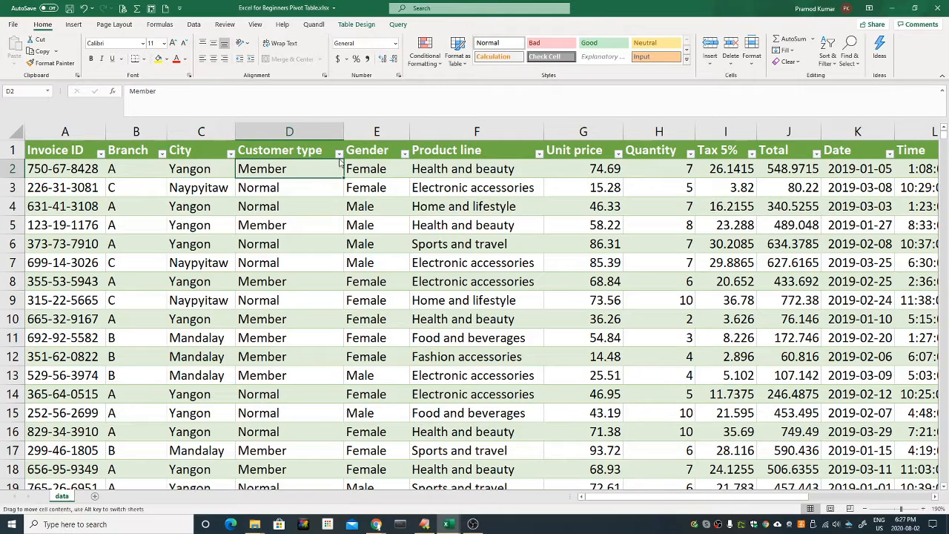
left_click(339, 155)
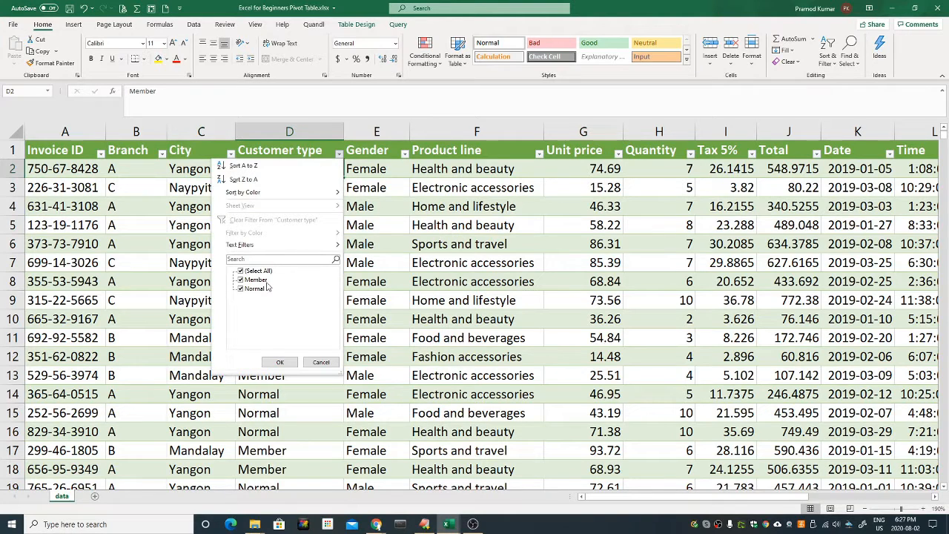
left_click(406, 204)
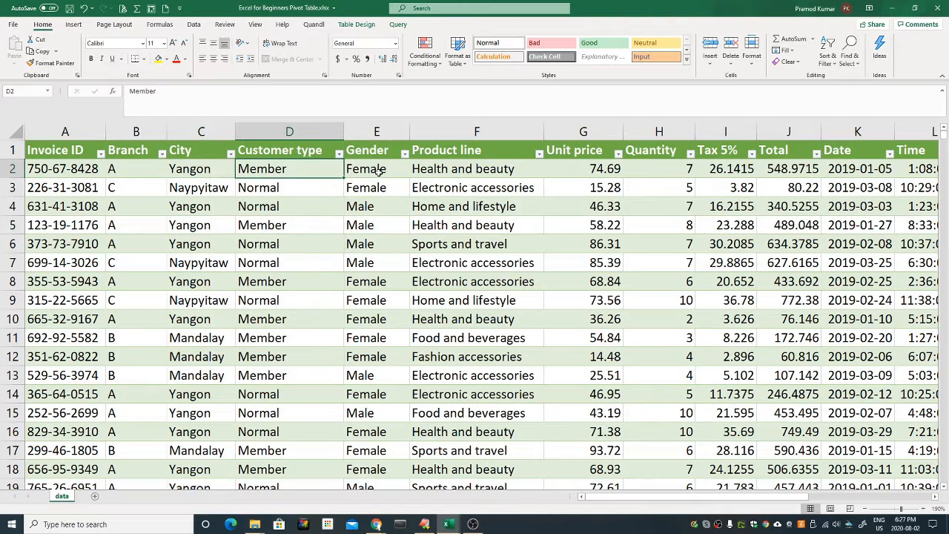
left_click_drag(378, 171, 380, 245)
left_click(404, 154)
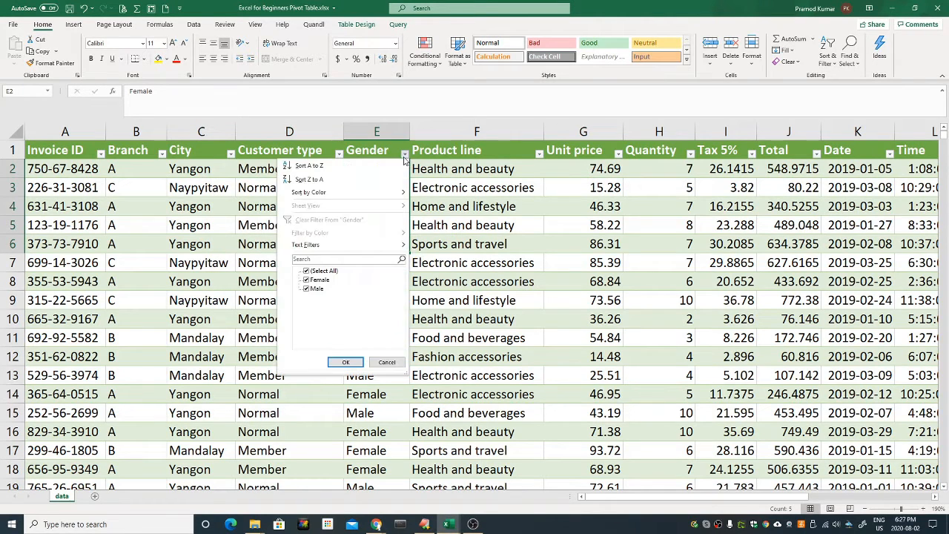
left_click(468, 246)
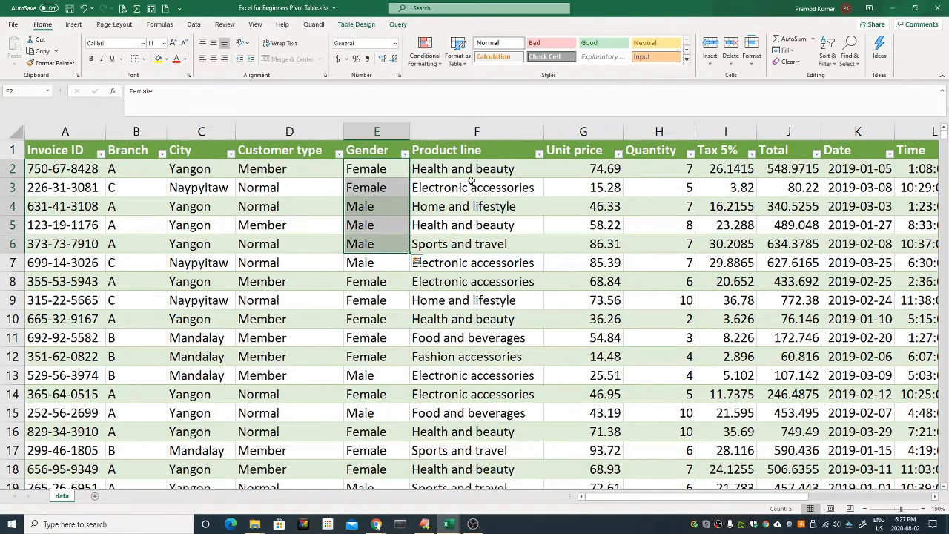
Examine the sales table's columns from Product line through gross income, including Unit price, Quantity, Tax 5%, Total and Payment.
left_click_drag(470, 170, 474, 376)
left_click(483, 244)
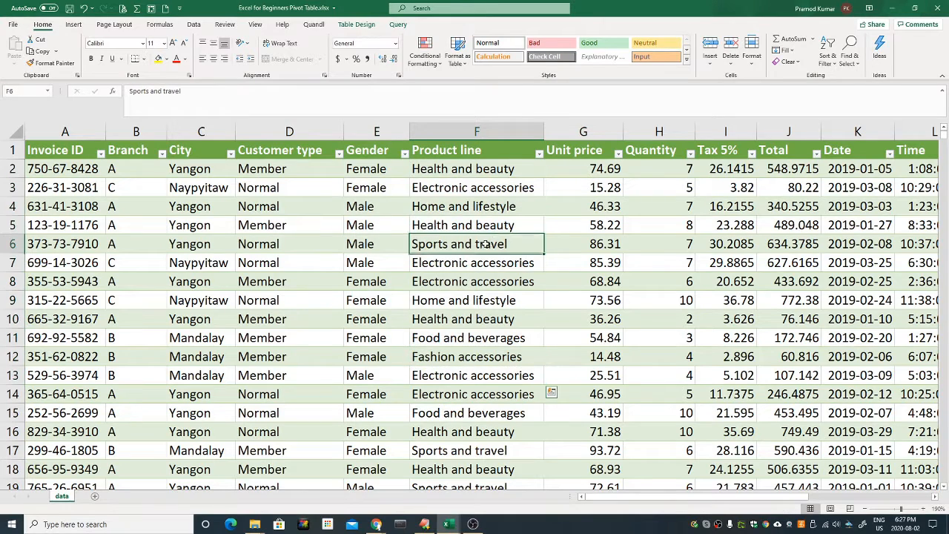
left_click_drag(612, 501, 666, 499)
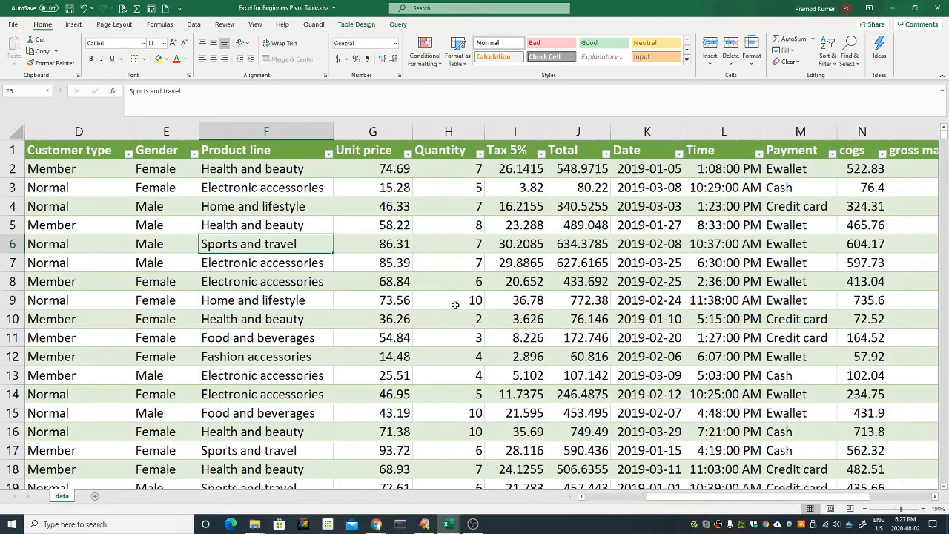
left_click(392, 171)
left_click(271, 171)
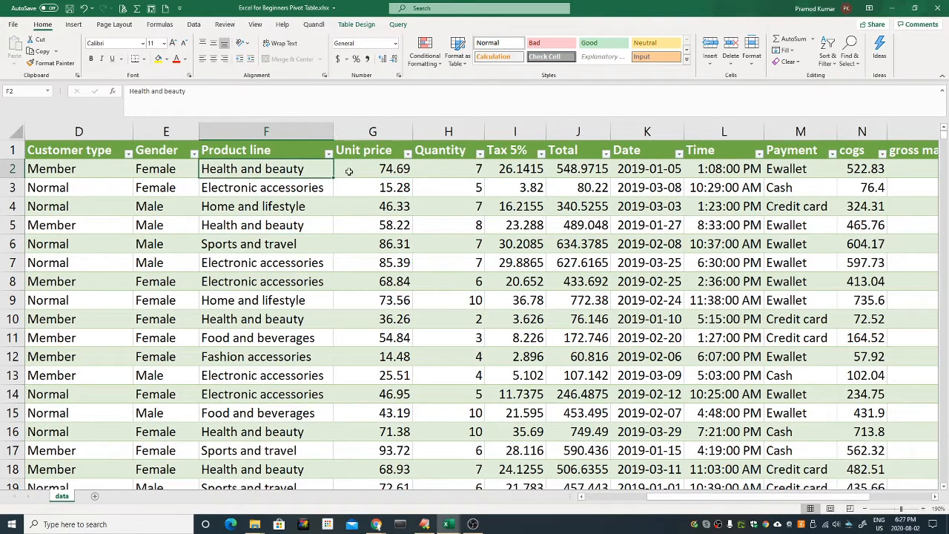
left_click(447, 171)
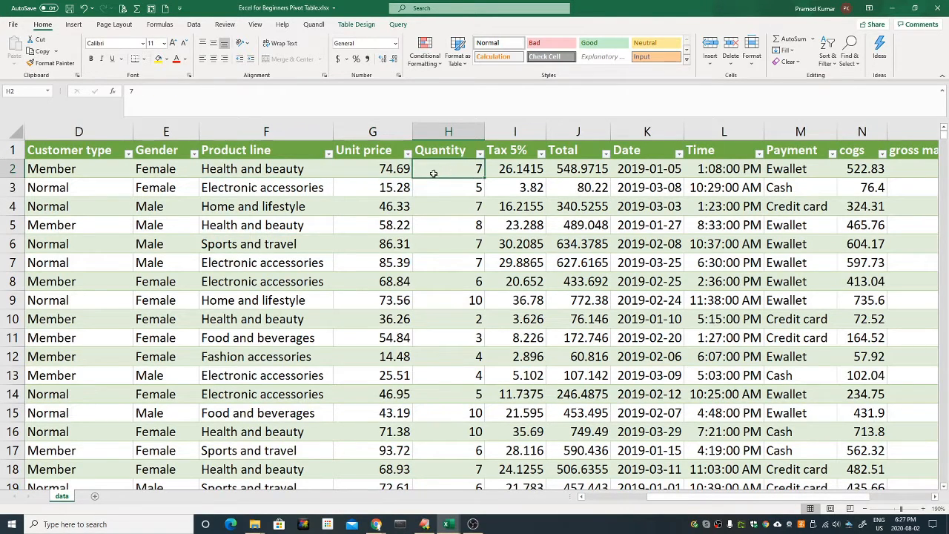
left_click(522, 169)
left_click(586, 170)
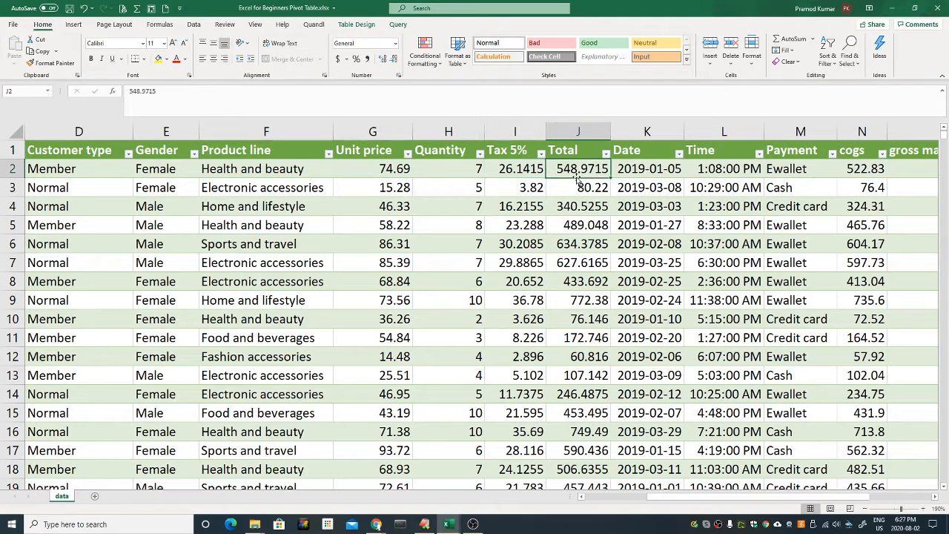
left_click(784, 170)
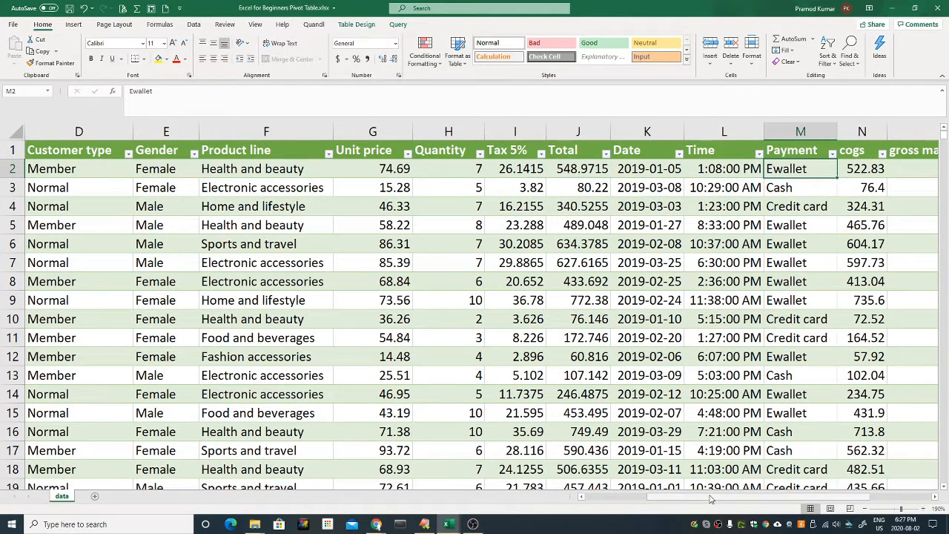
left_click_drag(710, 498, 730, 498)
left_click_drag(803, 172, 804, 336)
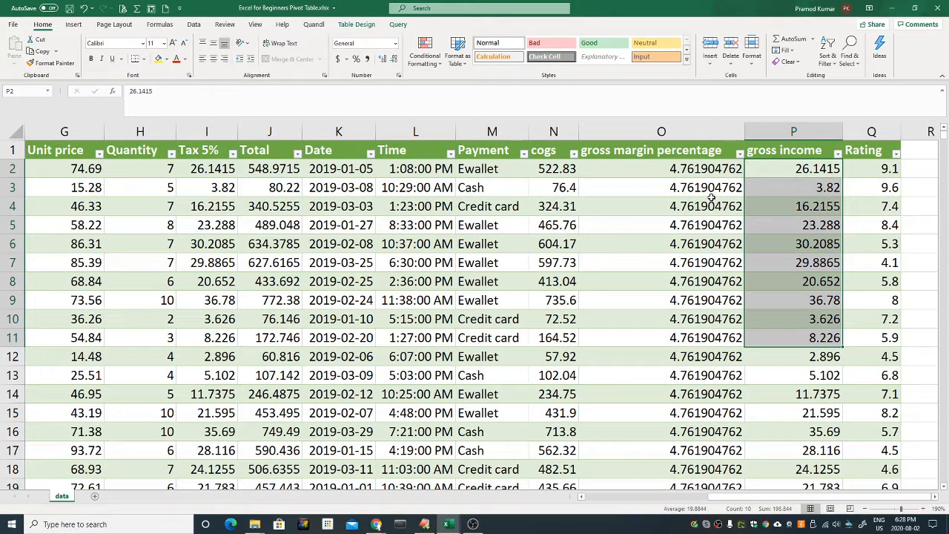
left_click(459, 239)
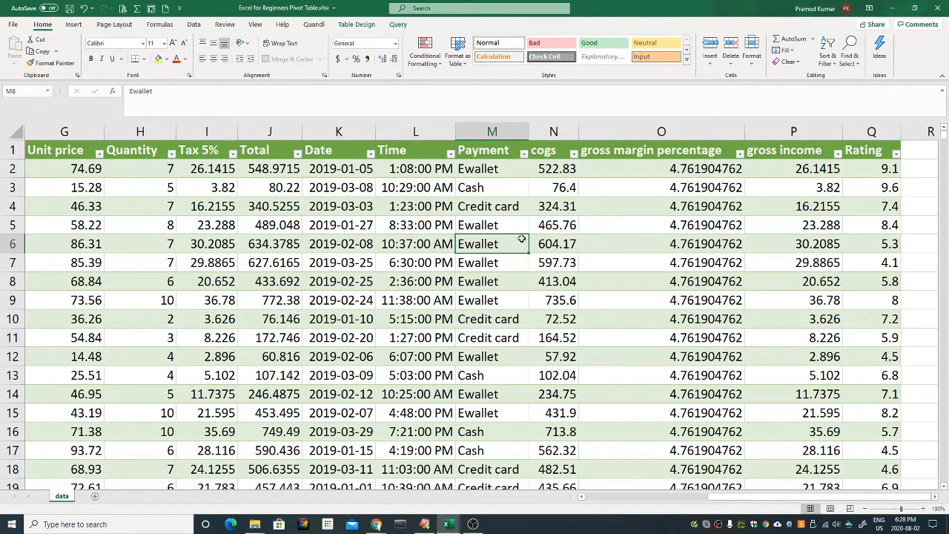
Select the Payment data from M2 down to the last record to check the table's extent, and return to the first rows.
left_click(499, 172)
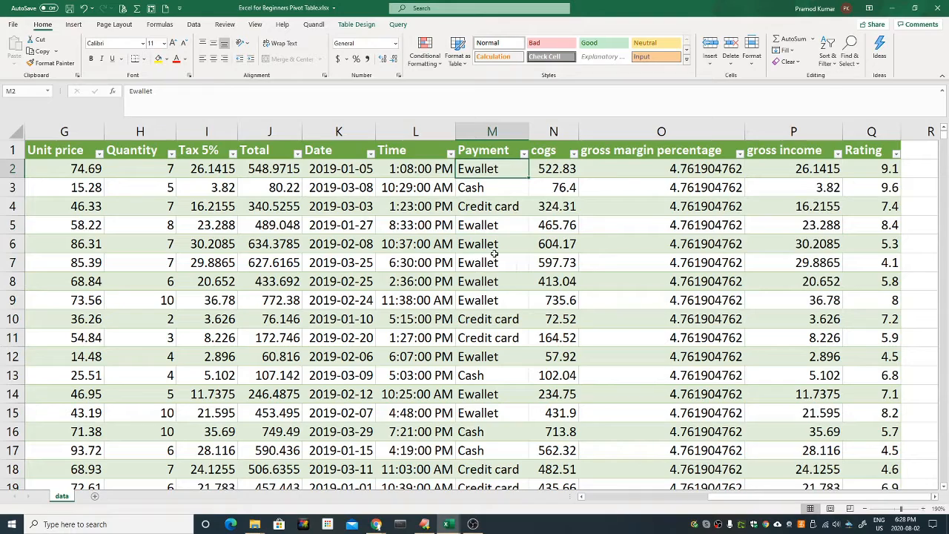
key("ctrl+shift+Down")
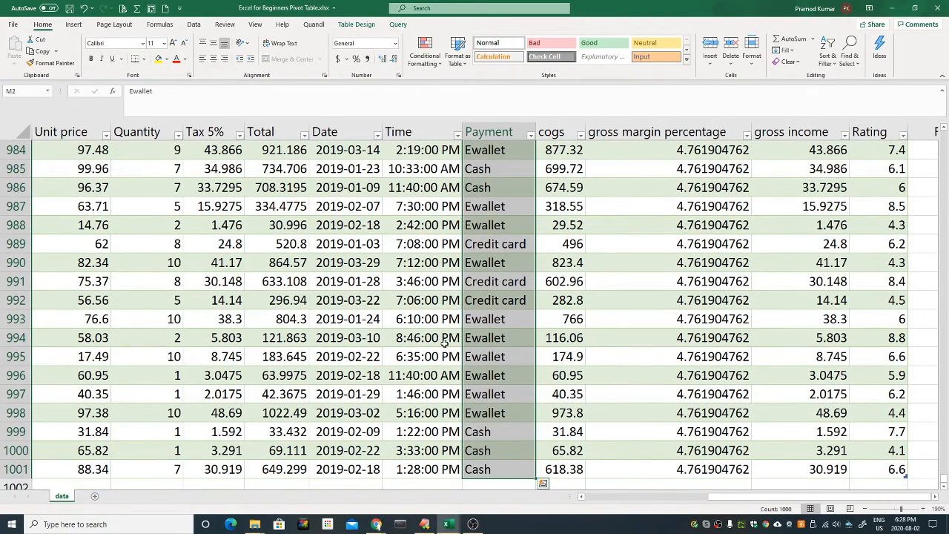
scroll(445, 342, "up", 15)
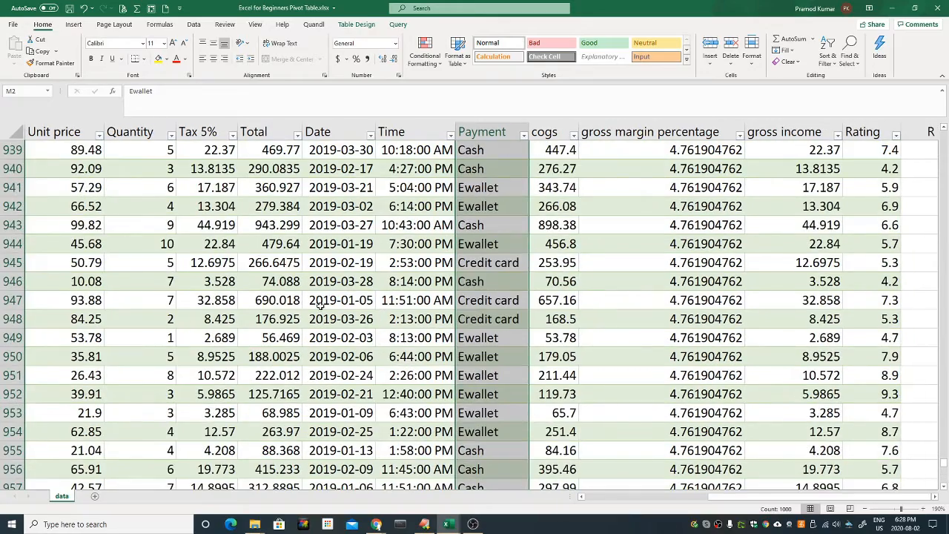
left_click(321, 304)
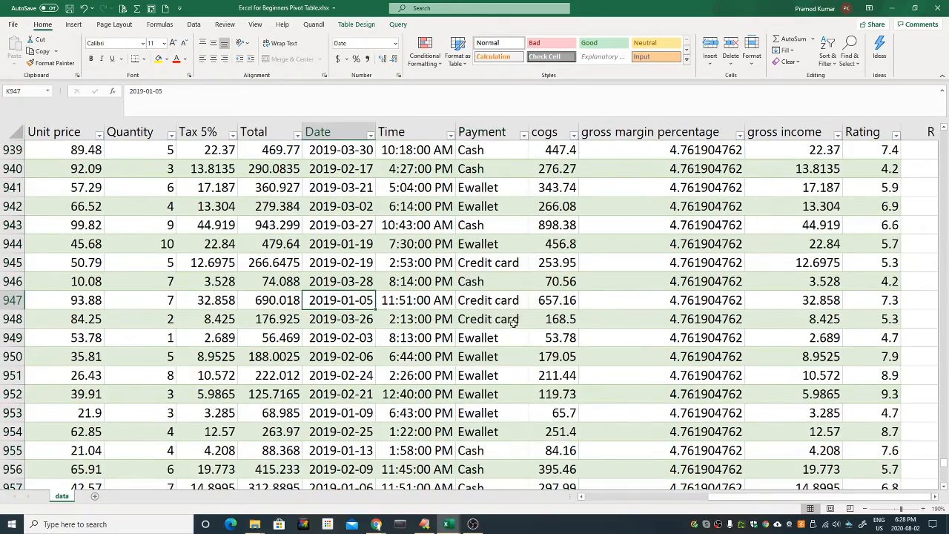
scroll(513, 322, "up", 8)
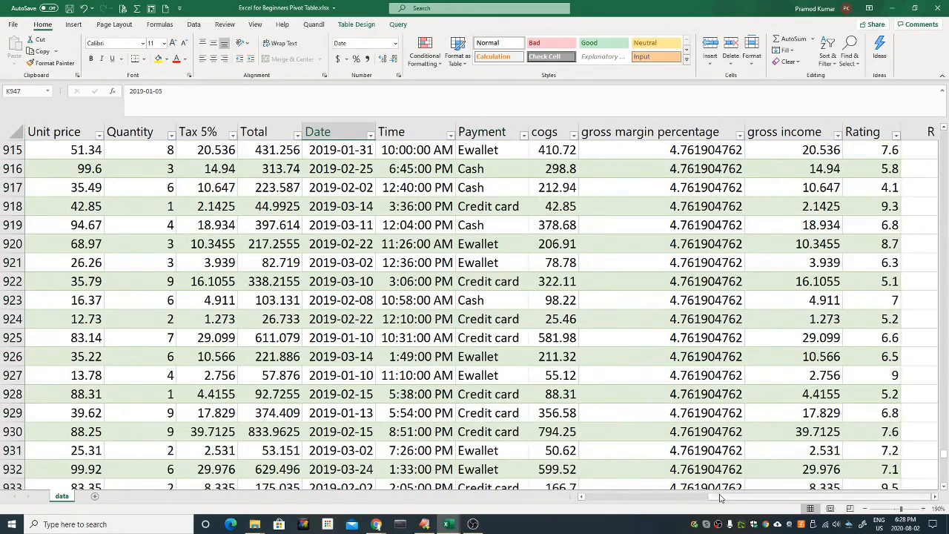
scroll(719, 498, "left", 3)
scroll(432, 333, "up", 15)
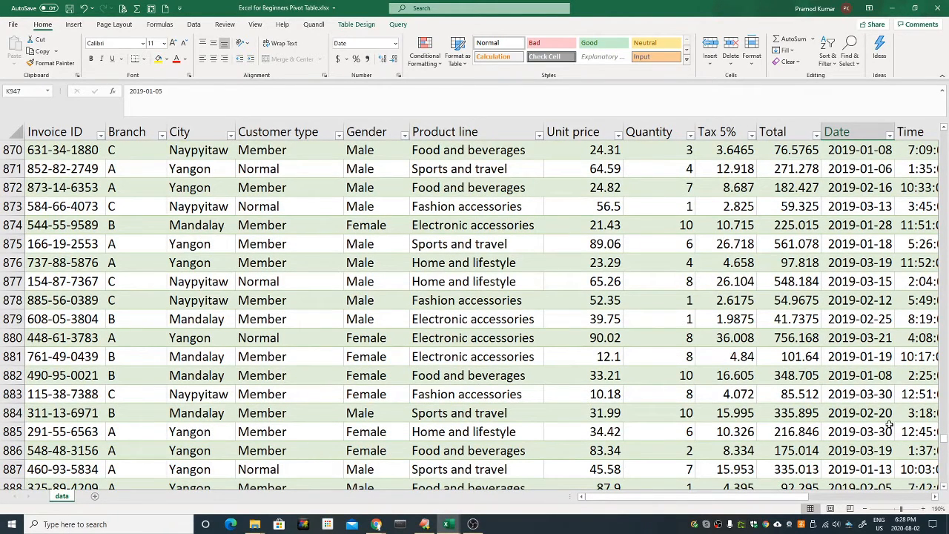
left_click_drag(944, 441, 927, 124)
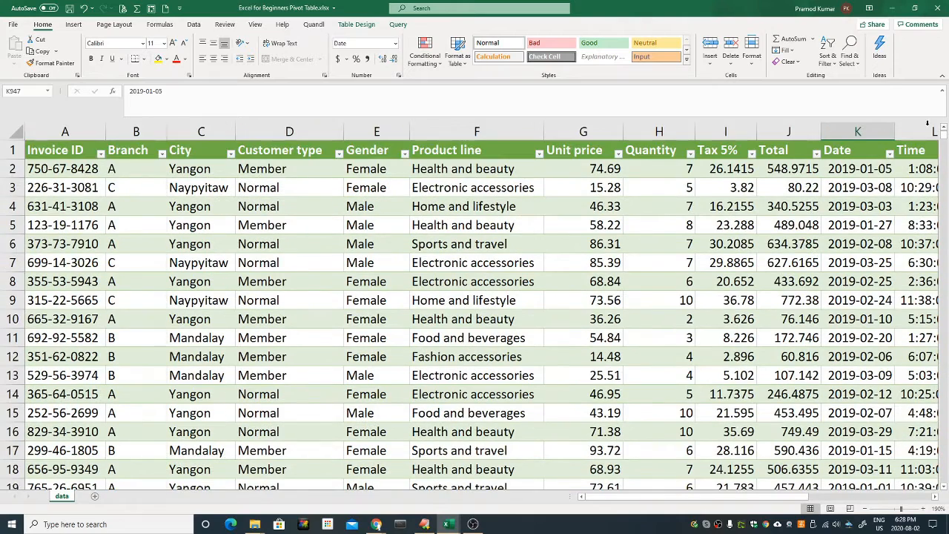
Insert a PivotTable based on the whole sales table, placed on a new worksheet.
left_click(227, 288)
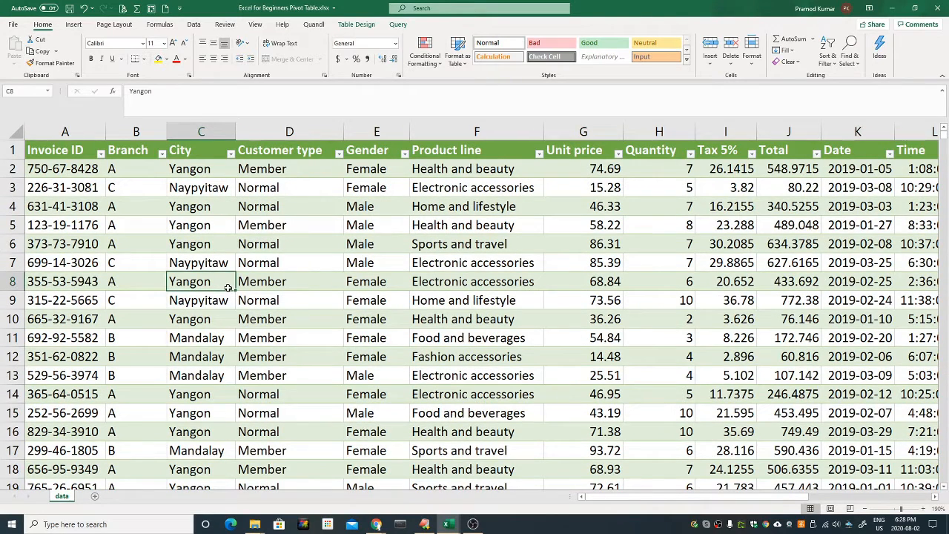
left_click(91, 186)
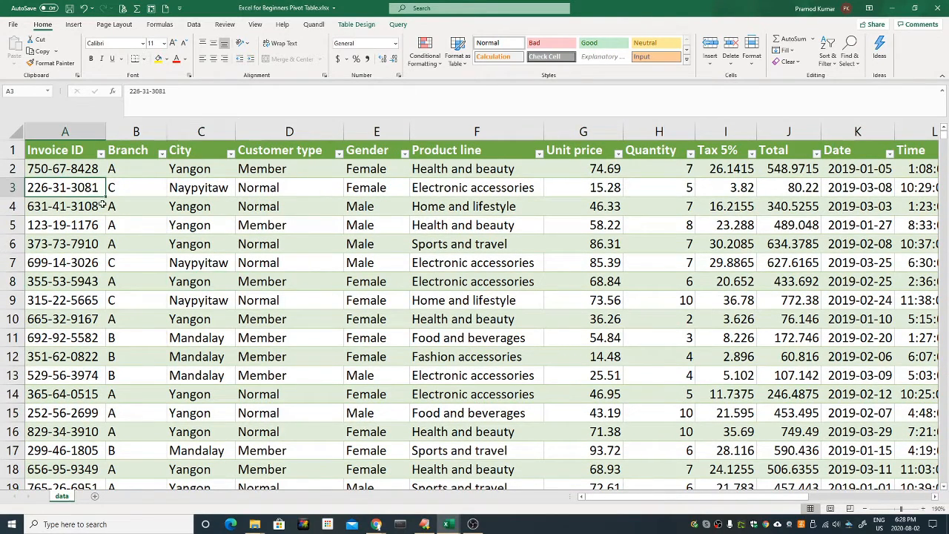
left_click(73, 25)
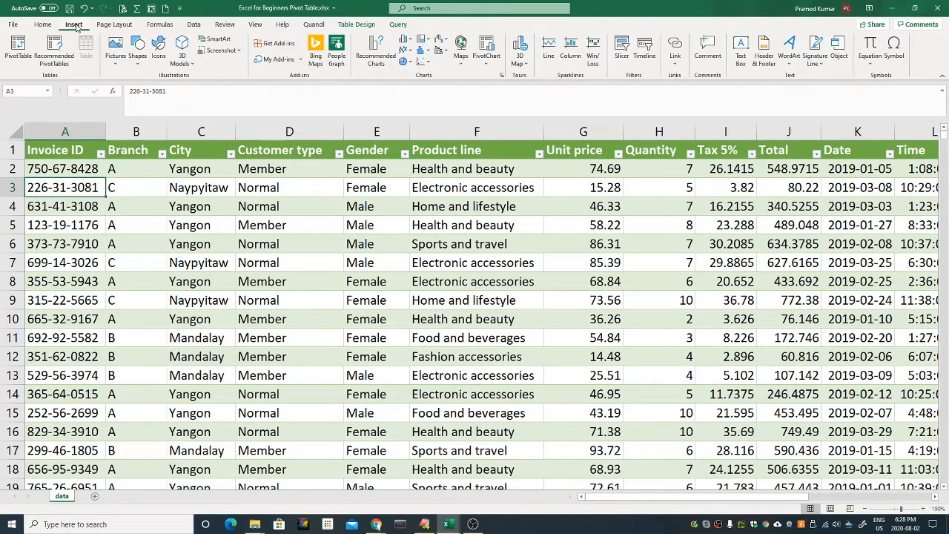
left_click(19, 58)
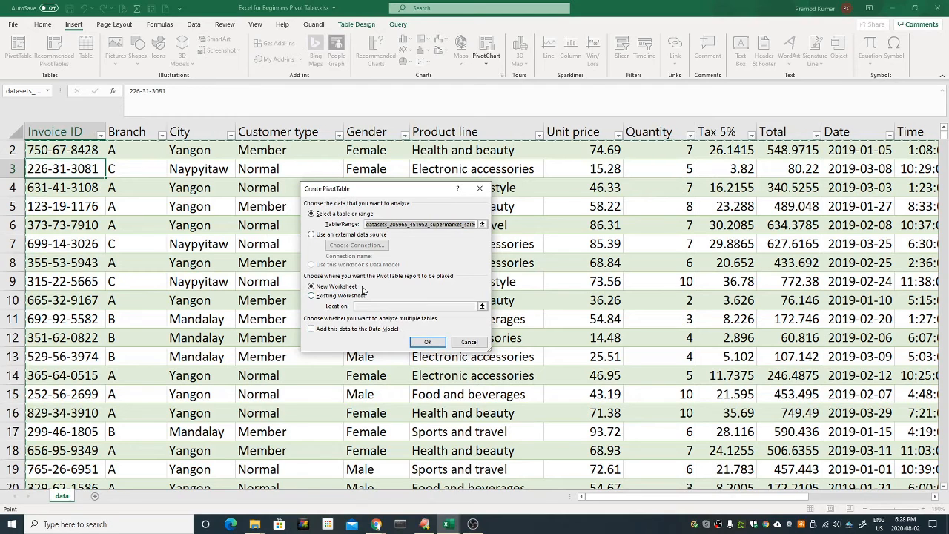
left_click(430, 343)
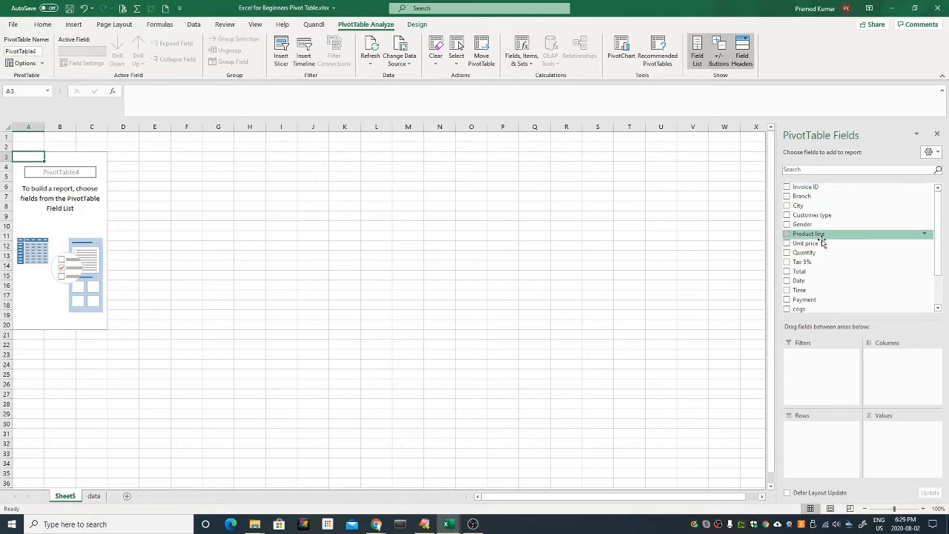
Look over the available PivotTable fields and hide the field list.
left_click_drag(939, 205, 936, 185)
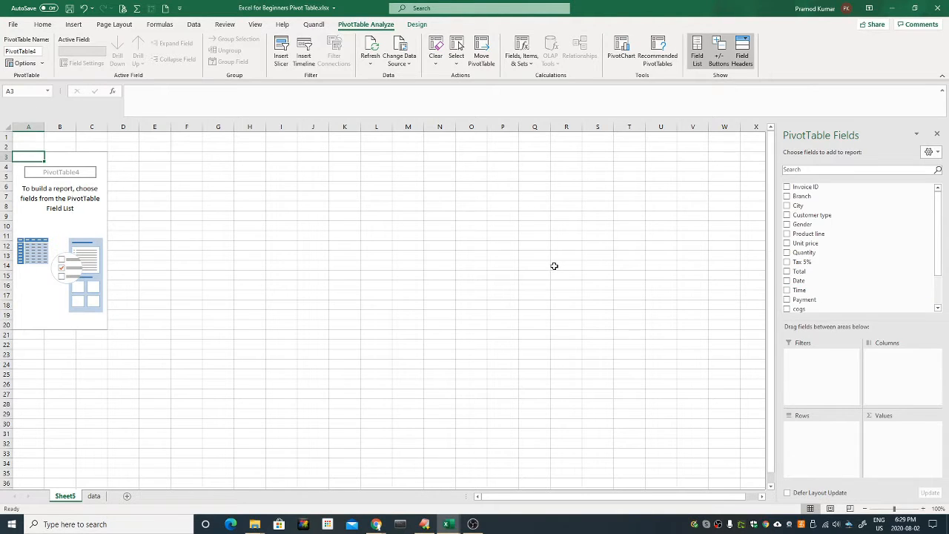
left_click(937, 137)
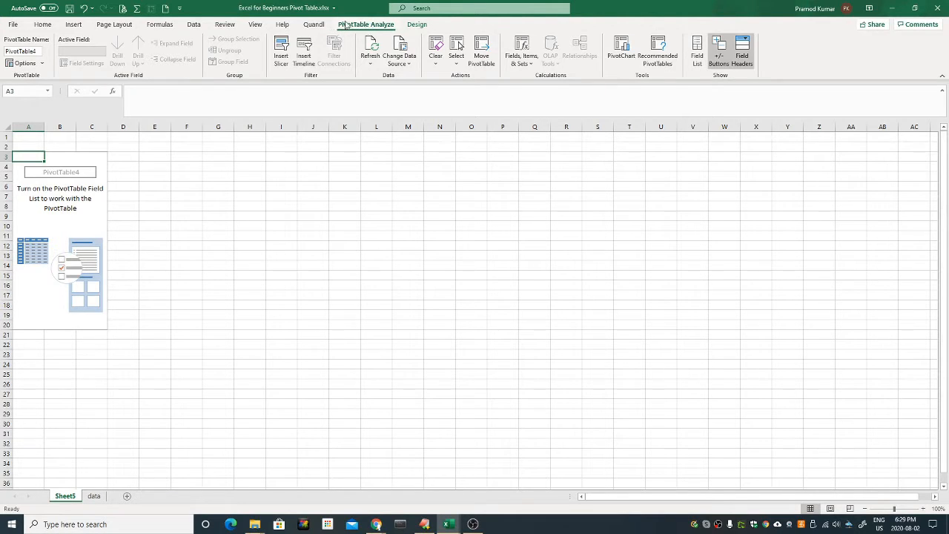
Show the PivotTable field list again and place the Gender field in the Rows area.
left_click(699, 62)
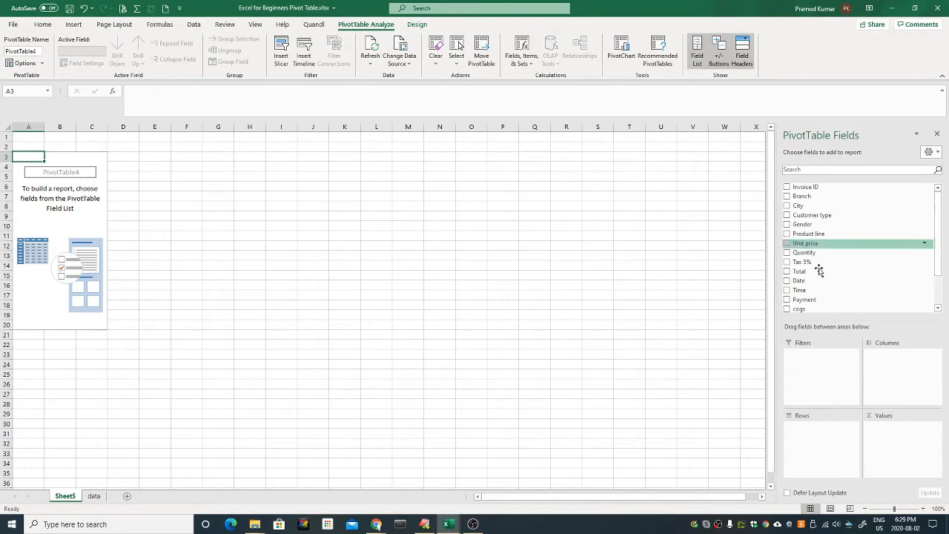
left_click(78, 218)
left_click(57, 215)
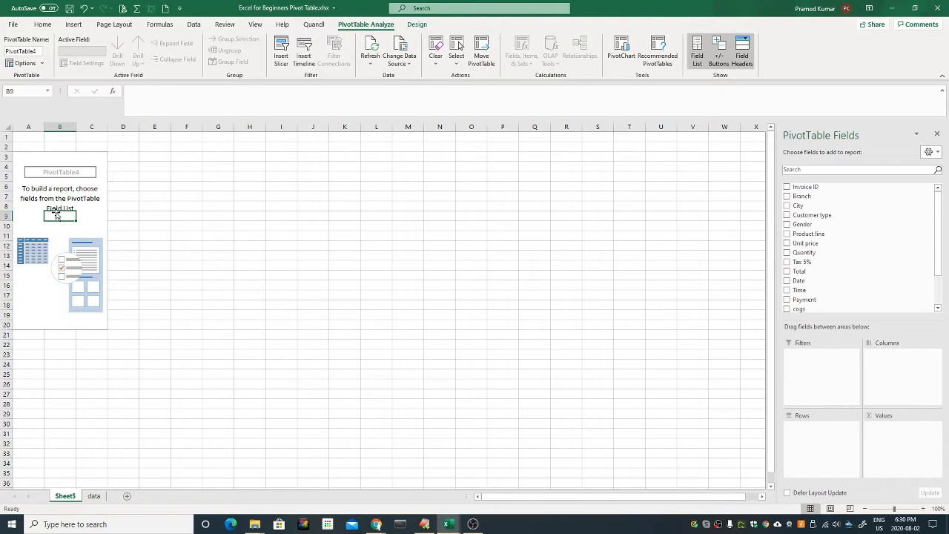
scroll(199, 305, "up", 2)
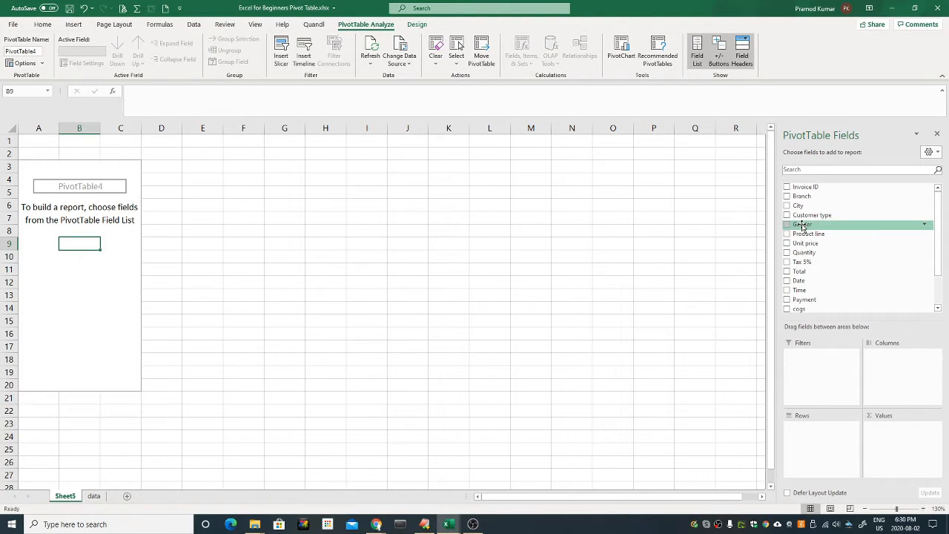
left_click_drag(802, 225, 820, 440)
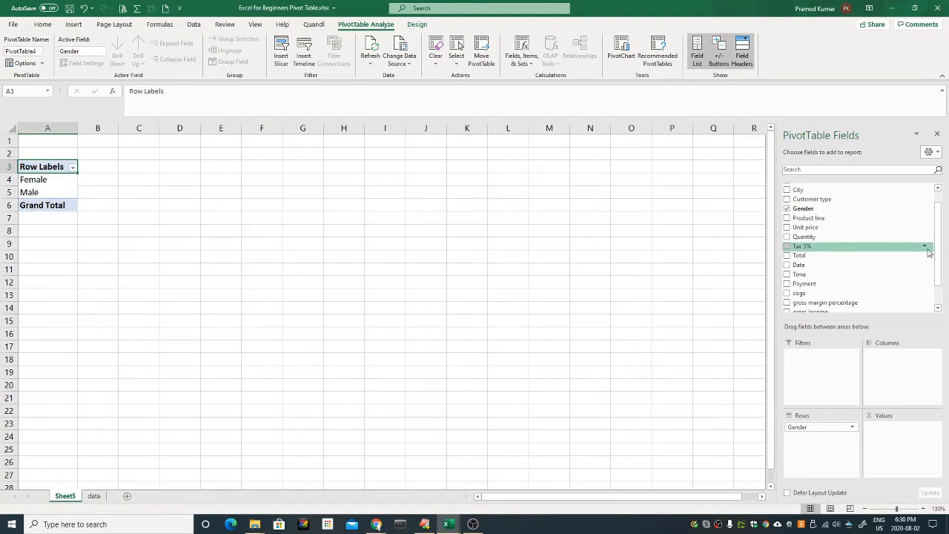
Add Invoice ID to the PivotTable's Values area as a count and check the Female and Male figures.
scroll(812, 215, "up", 2)
left_click_drag(814, 188, 891, 439)
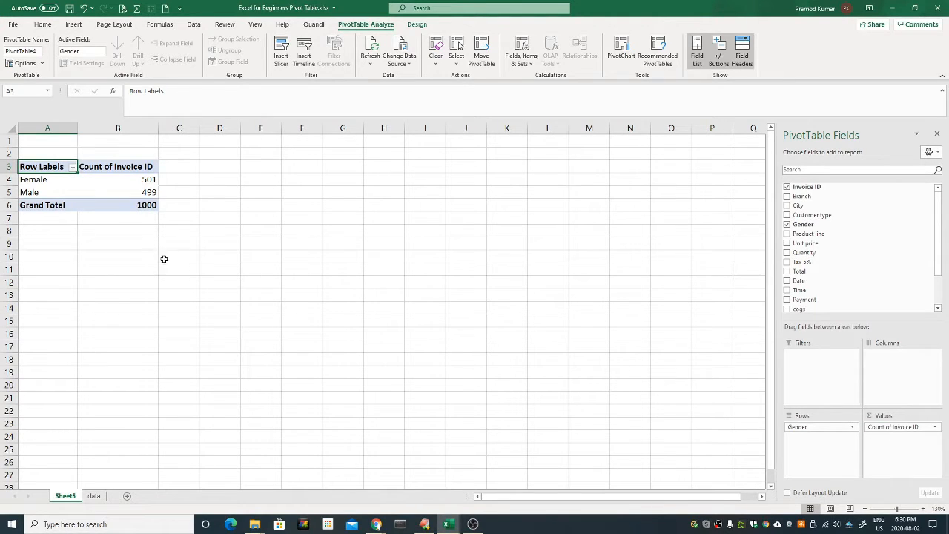
left_click(126, 179)
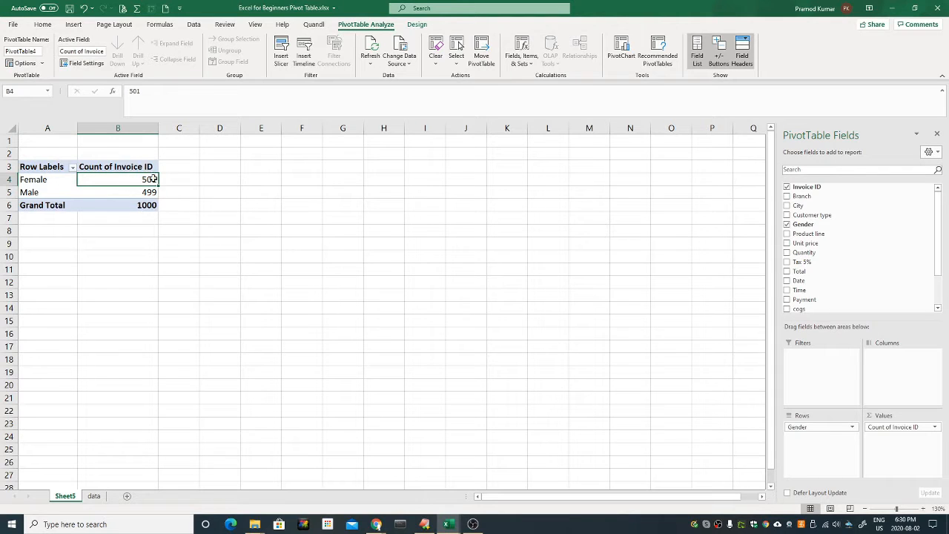
left_click(119, 191)
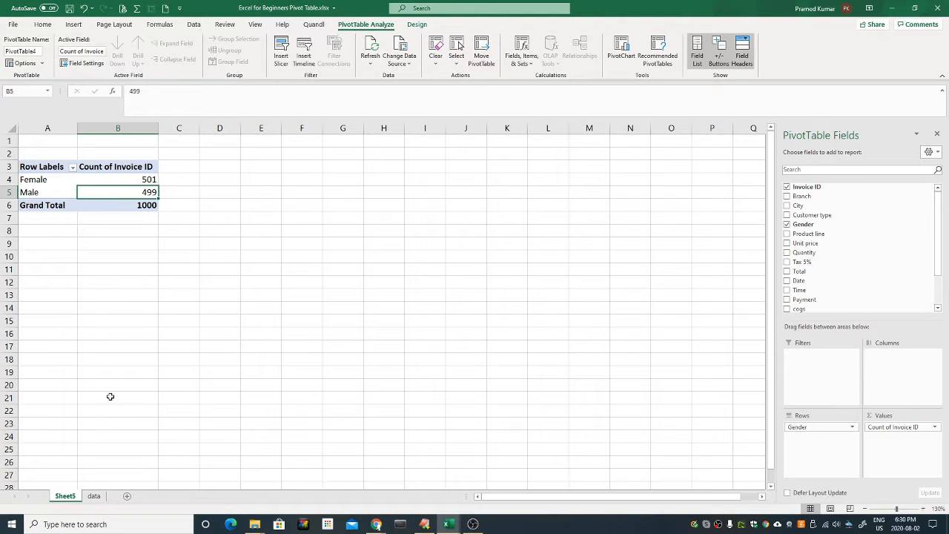
Move the PivotTable's sheet after the data sheet and rename it Invoices by Gender.
left_click_drag(74, 498, 117, 497)
double_click(93, 496)
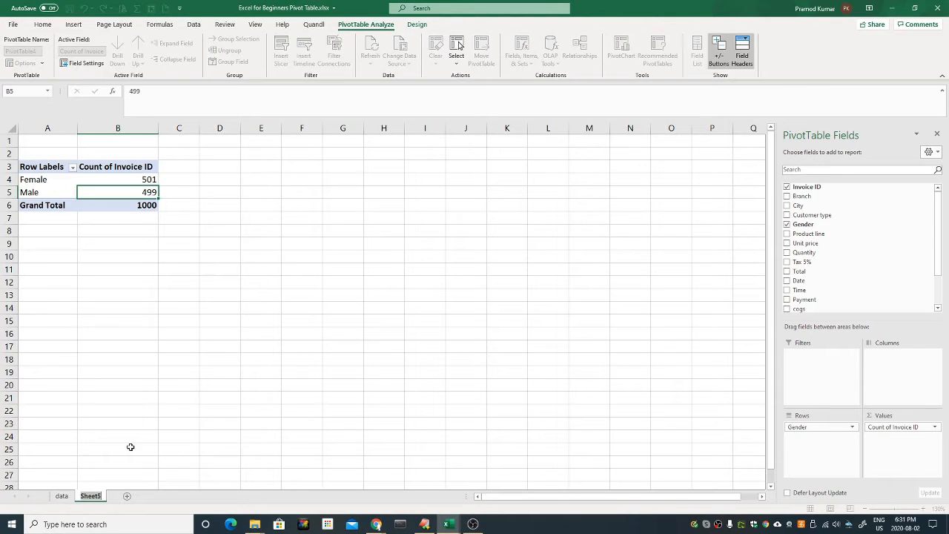
type("Invoices by Gender")
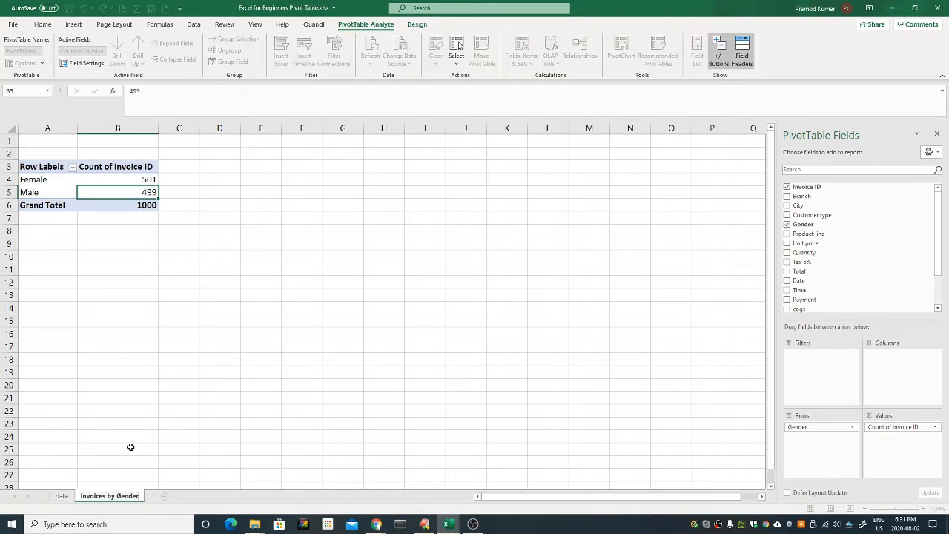
key("Return")
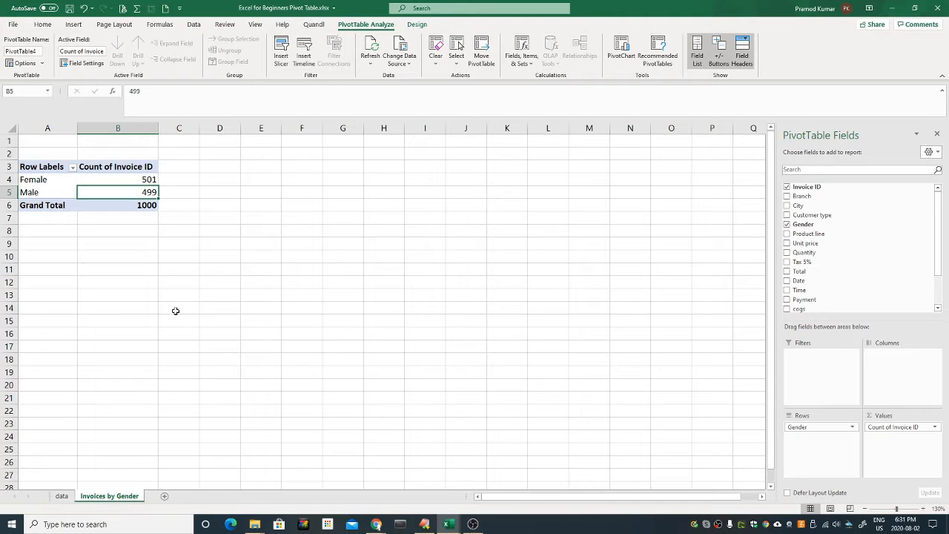
left_click(142, 169)
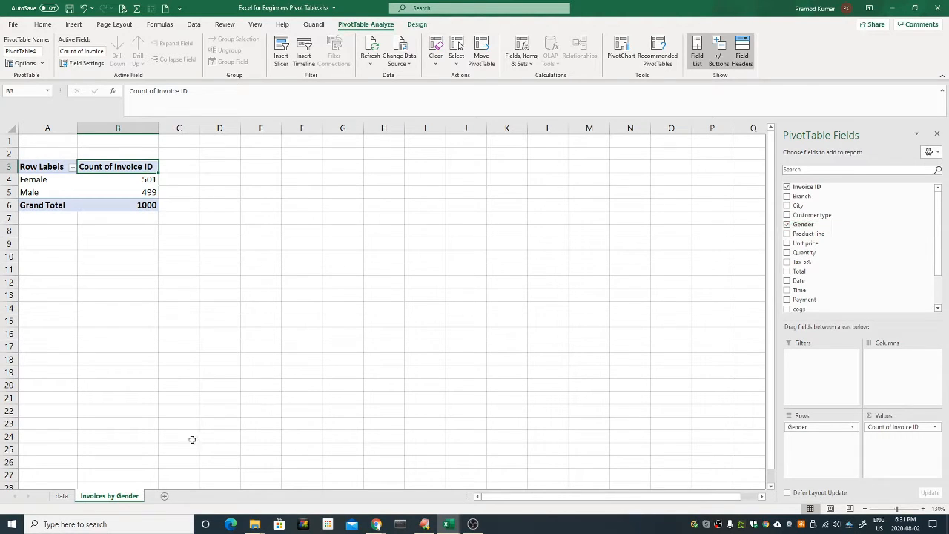
right_click(109, 500)
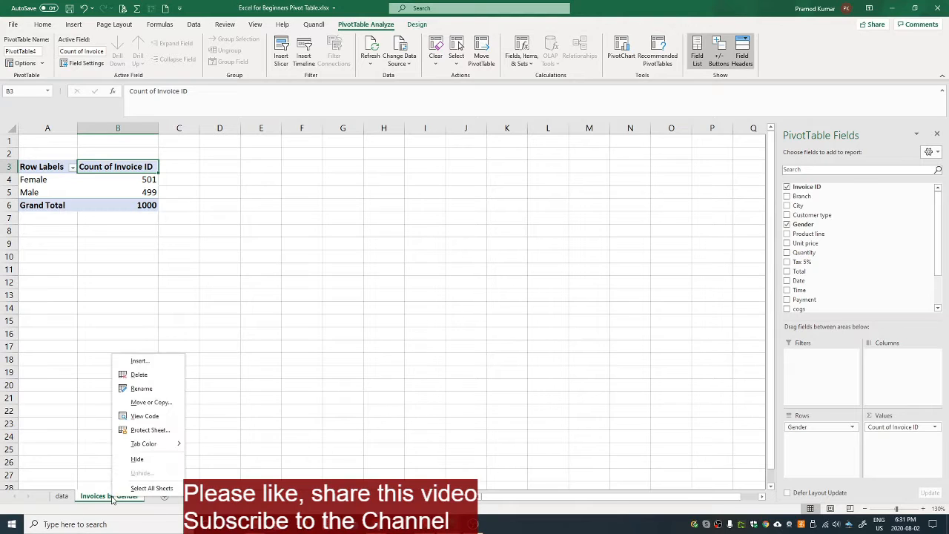
left_click(89, 442)
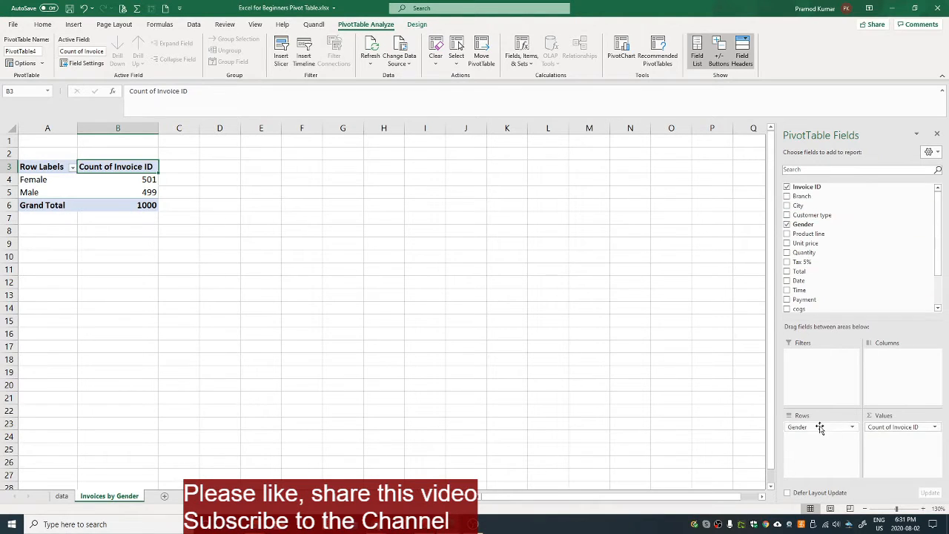
Replace Gender with City in the PivotTable's rows and rename the sheet Invoices by Cities.
left_click_drag(815, 427, 673, 392)
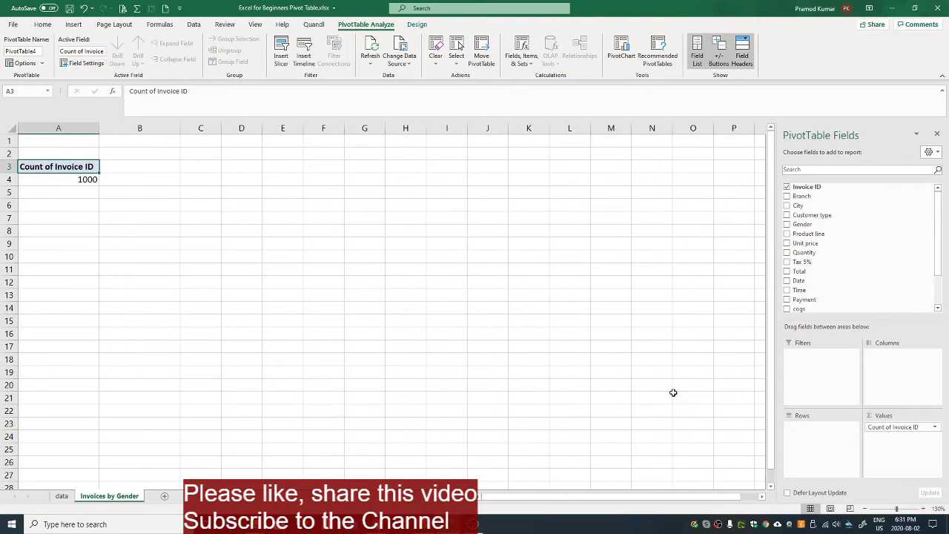
left_click(787, 206)
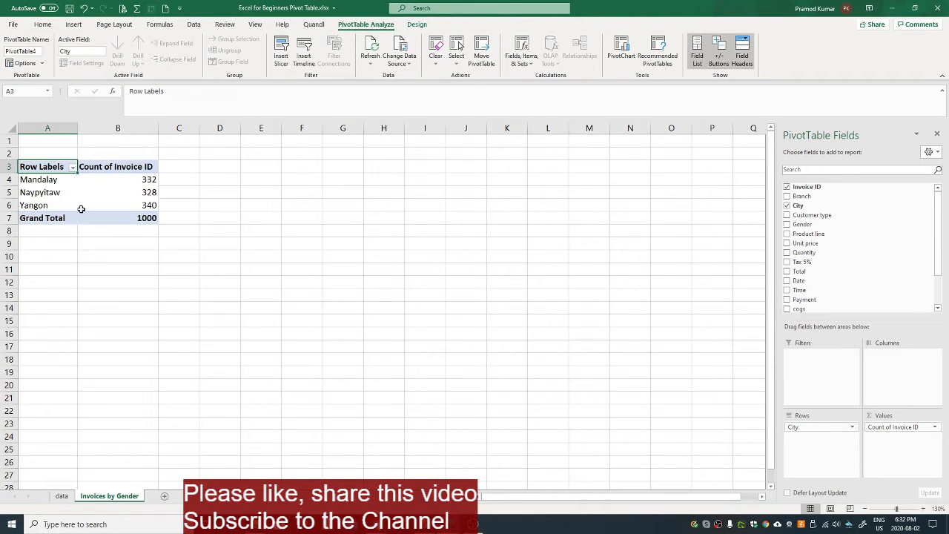
double_click(123, 498)
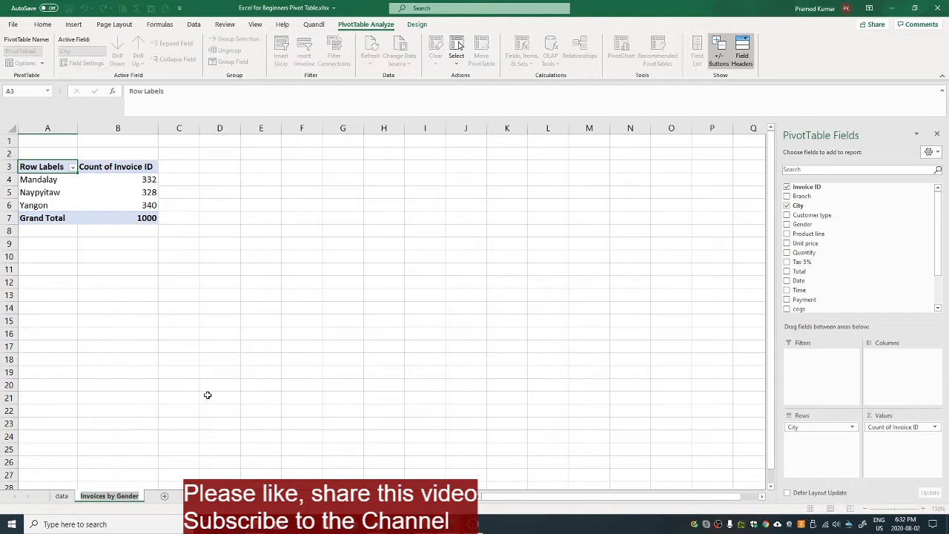
key("End")
key("BackSpace")
key("BackSpace")
key("BackSpace")
key("BackSpace")
key("BackSpace")
key("BackSpace")
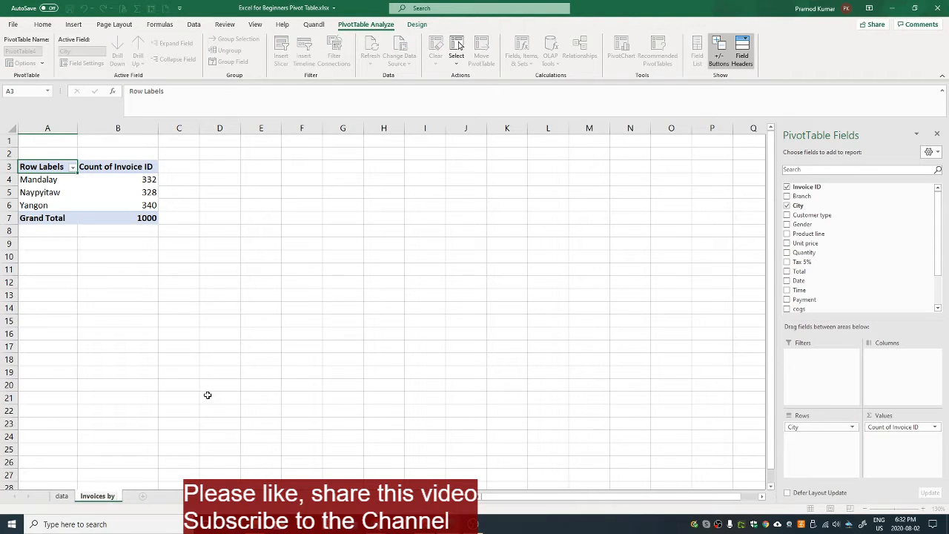
type("Cities")
key("Return")
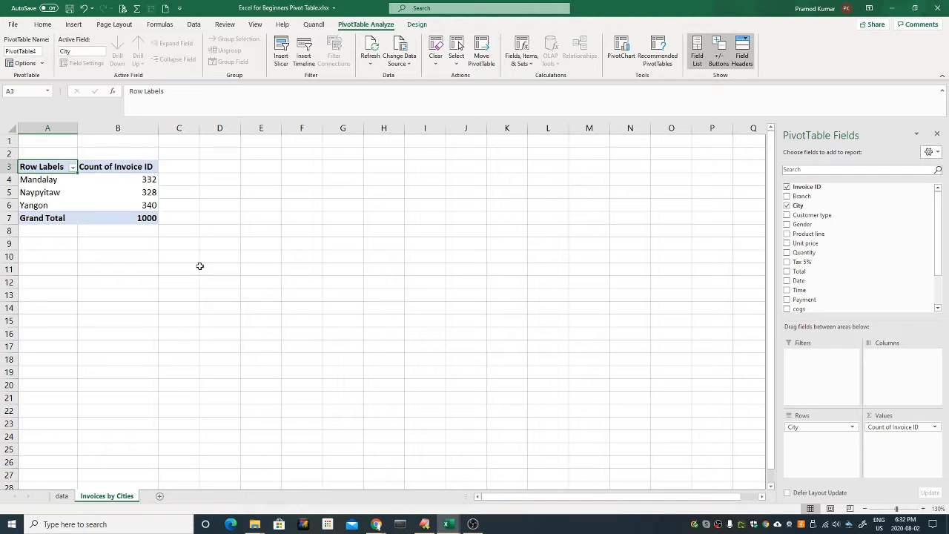
Look over the invoice counts for each city in the PivotTable.
left_click_drag(132, 181, 135, 195)
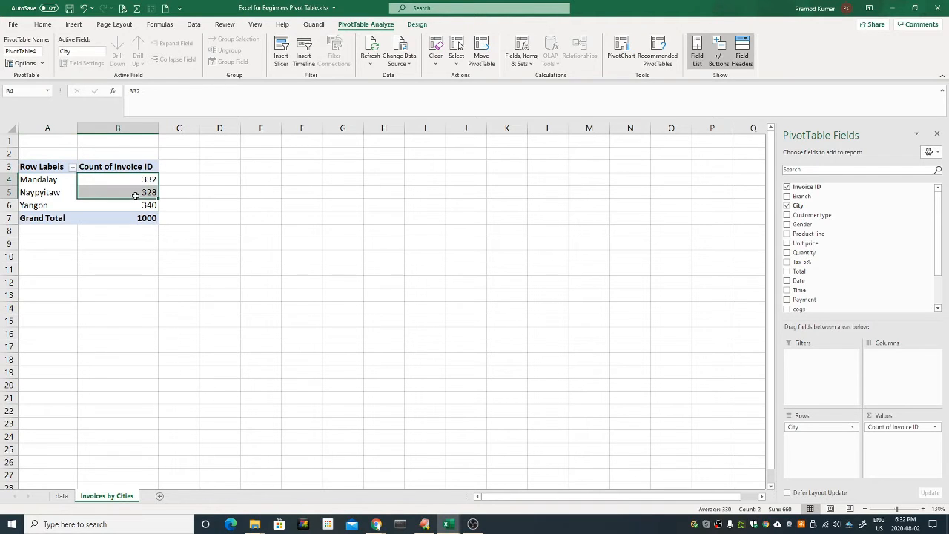
left_click(148, 243)
left_click(117, 194)
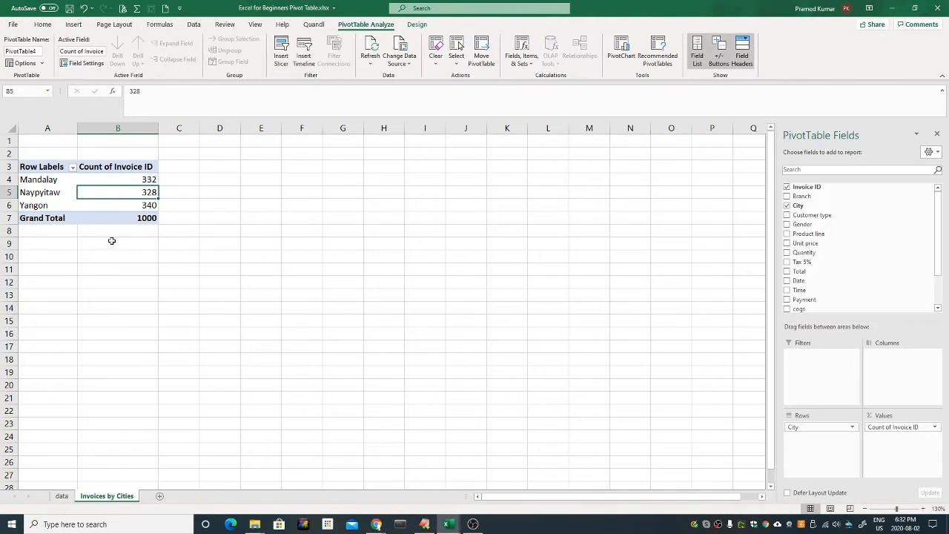
left_click(111, 243)
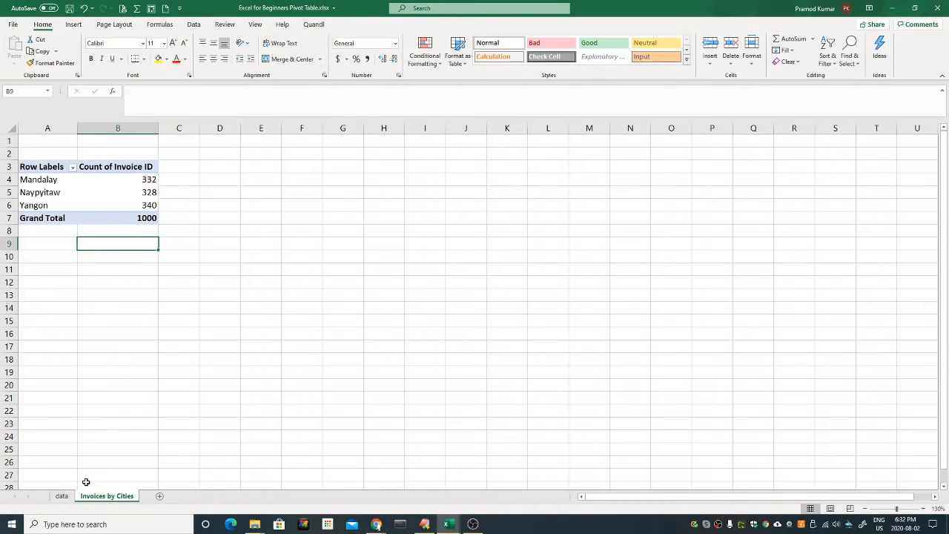
Insert a second PivotTable from the sales table on the data sheet, placed on a new worksheet.
left_click(61, 495)
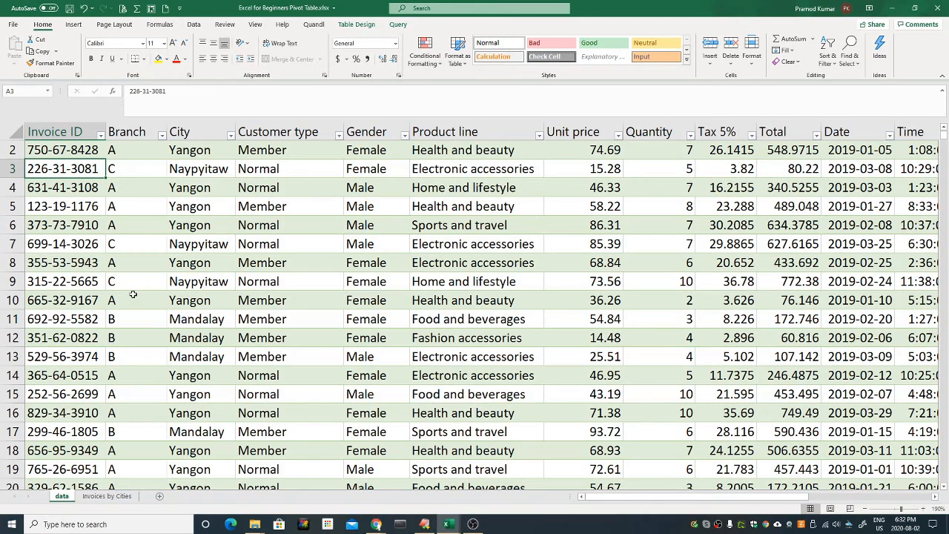
scroll(132, 294, "up", 1)
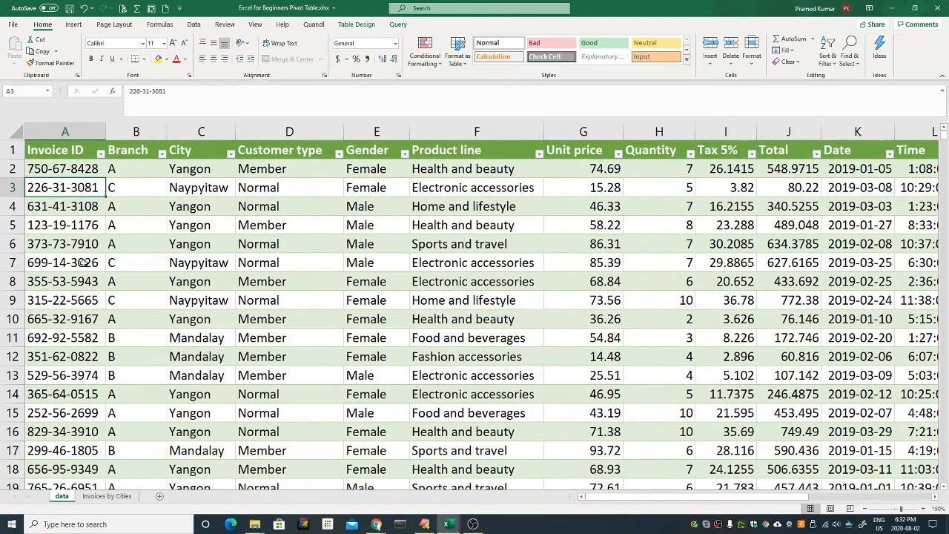
left_click(133, 251)
left_click(132, 208)
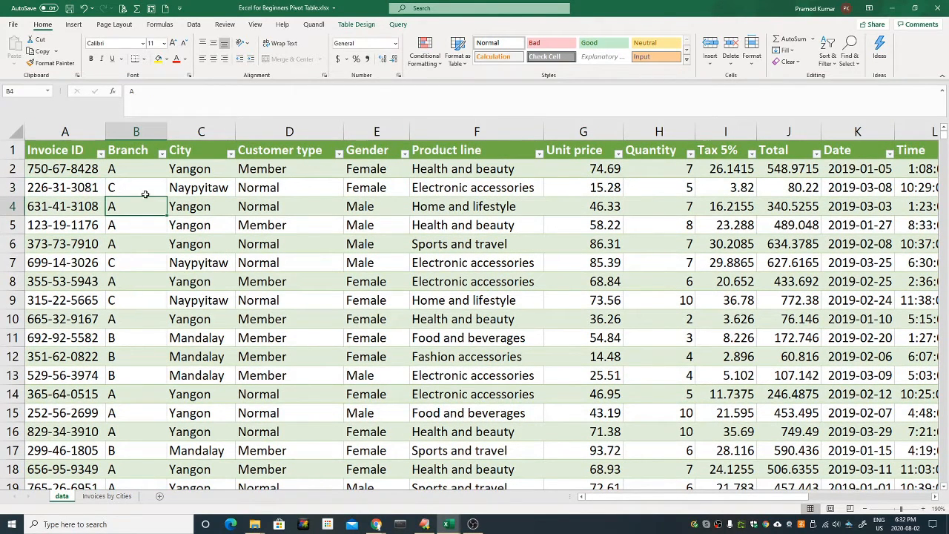
left_click(73, 24)
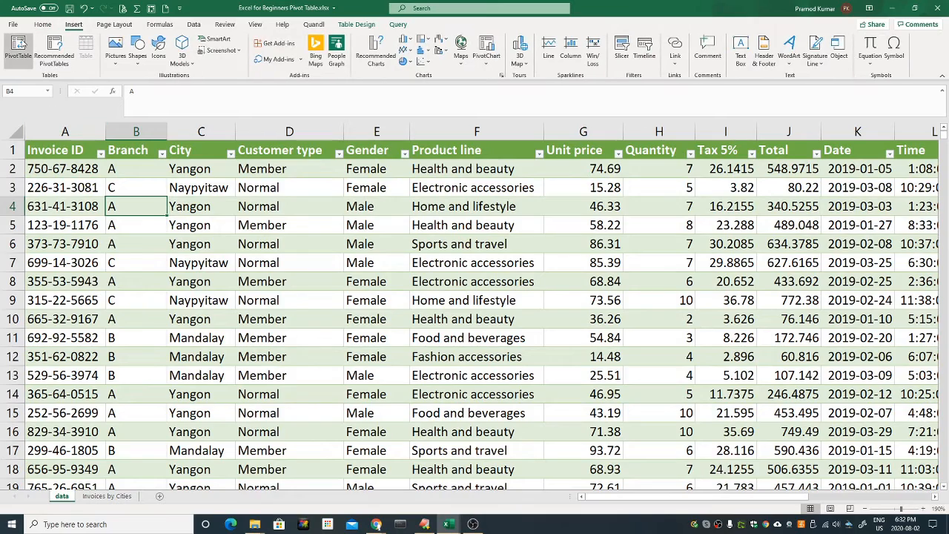
left_click(19, 43)
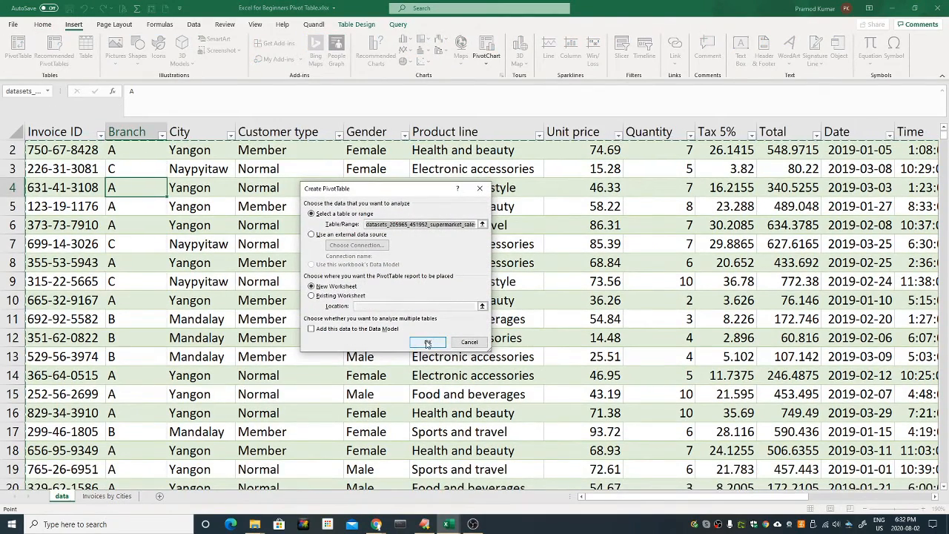
left_click(428, 342)
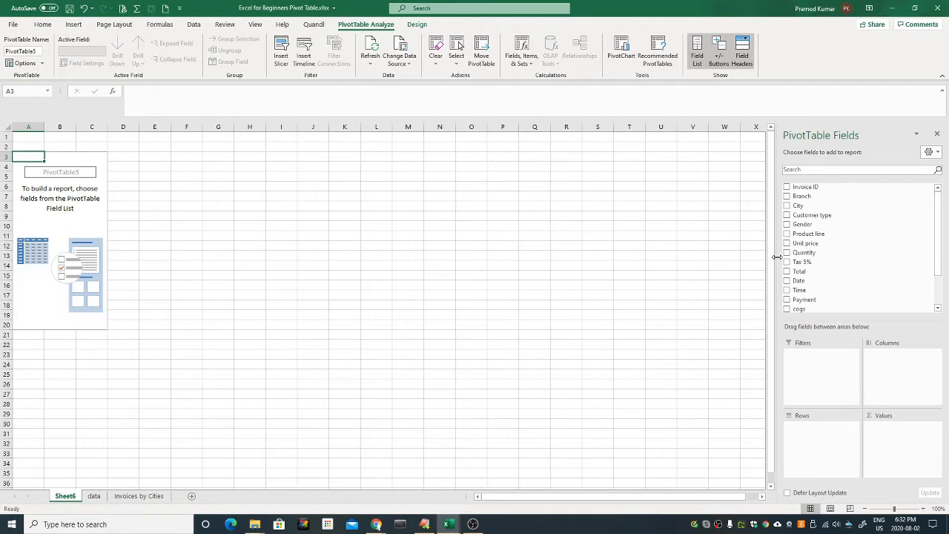
Set up the new PivotTable with City and Gender as rows and the count of Invoice ID as values.
left_click(788, 209)
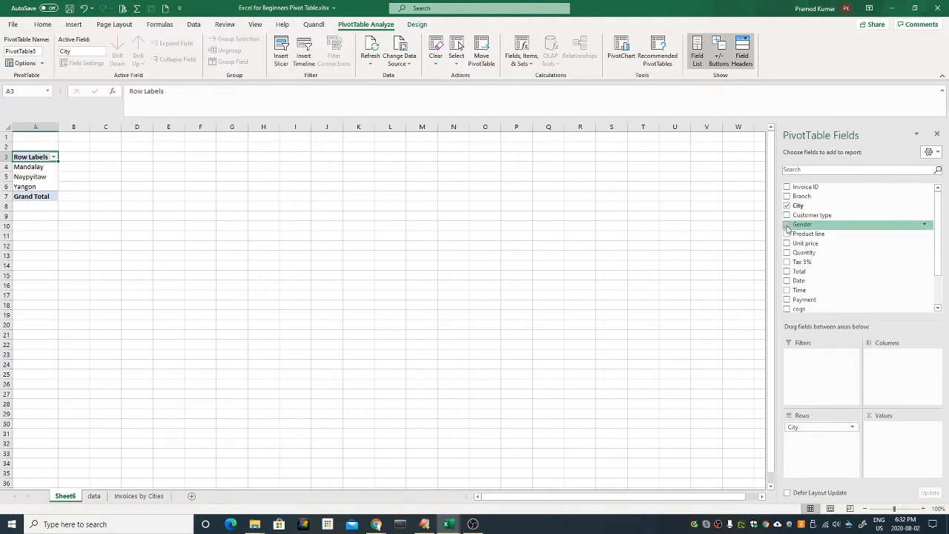
left_click(788, 225)
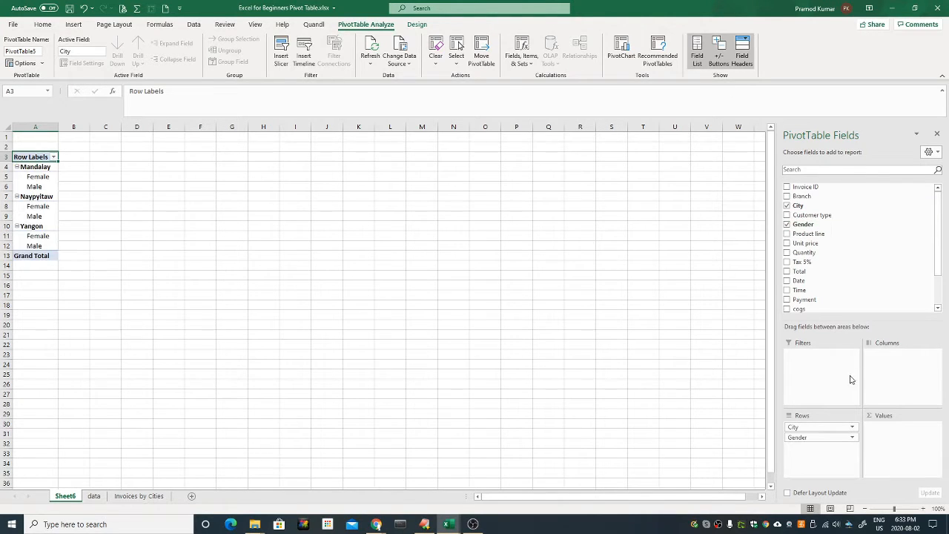
left_click_drag(808, 187, 884, 436)
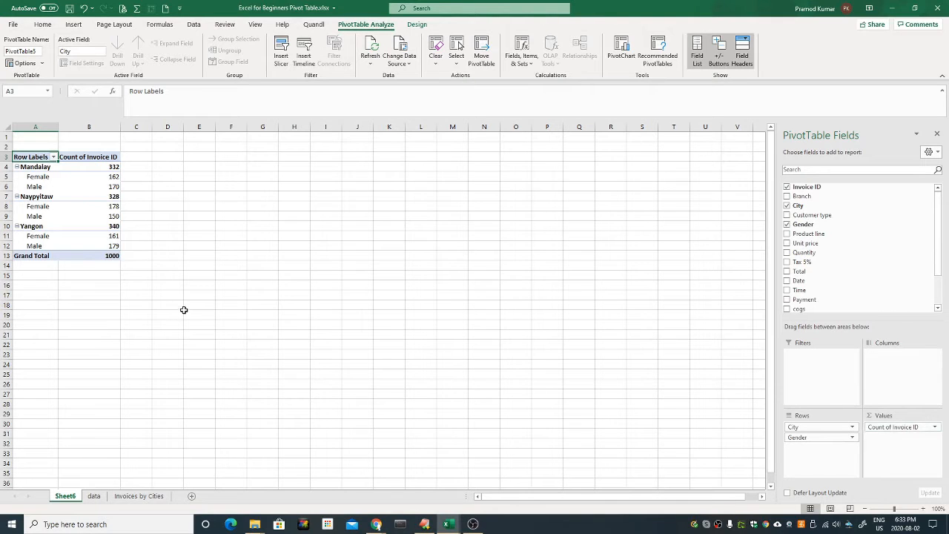
Examine the invoice counts by gender within each city, including the Mandalay male count and city subtotal.
left_click(88, 214)
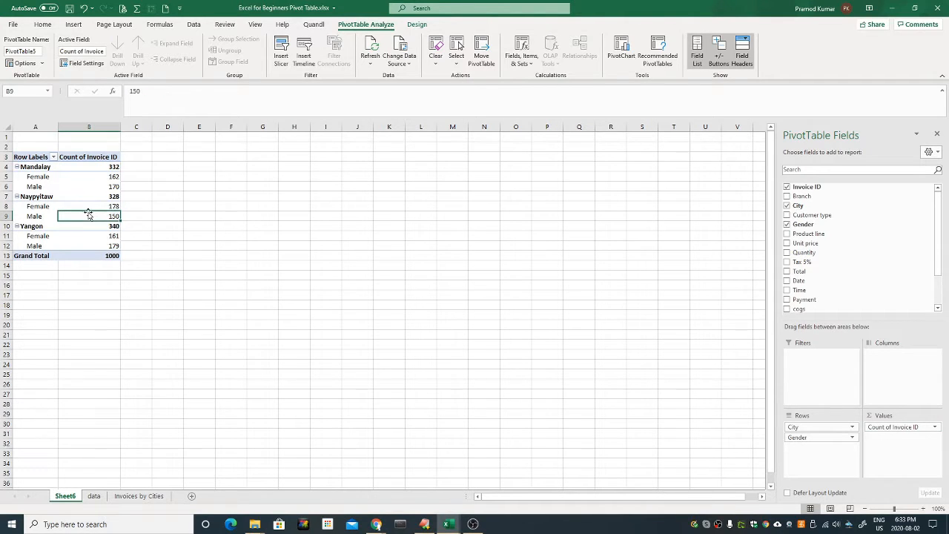
left_click_drag(30, 177, 78, 227)
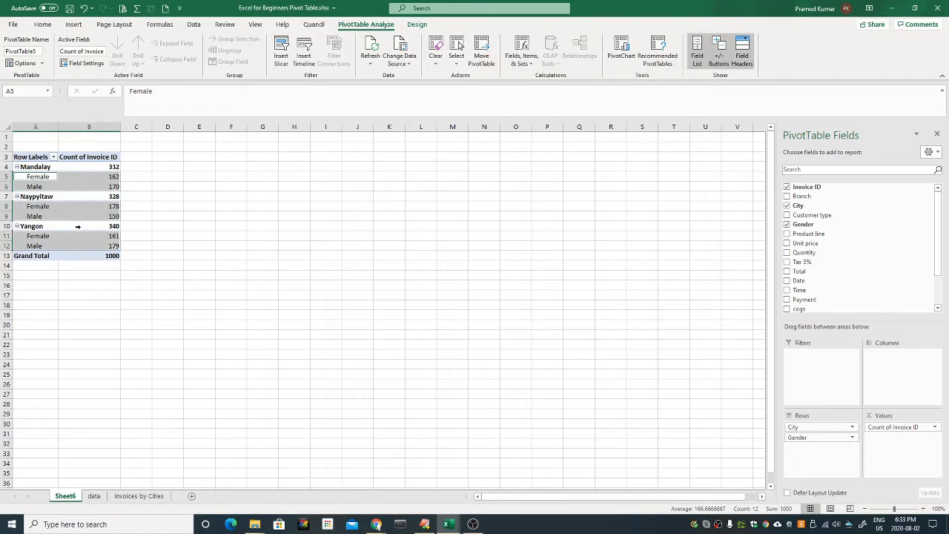
left_click(98, 187)
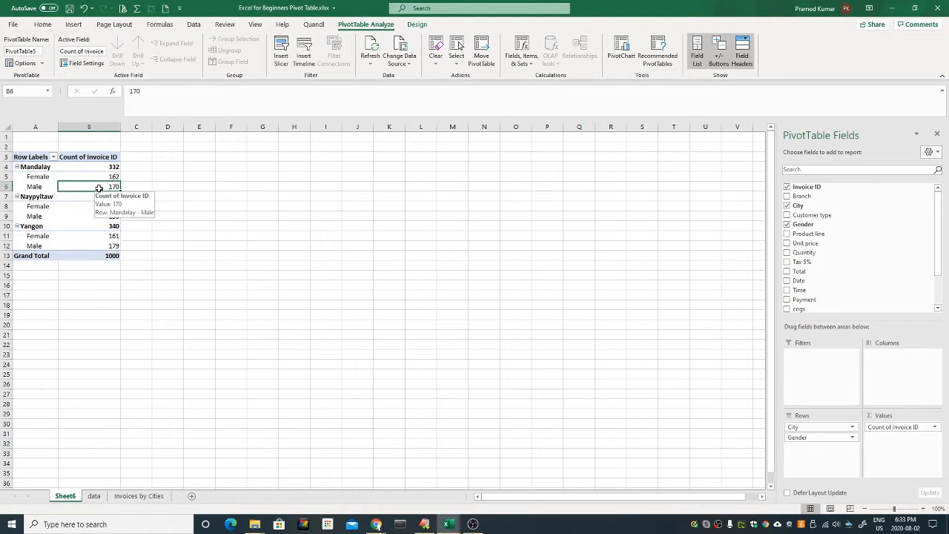
left_click(33, 166)
left_click(88, 166)
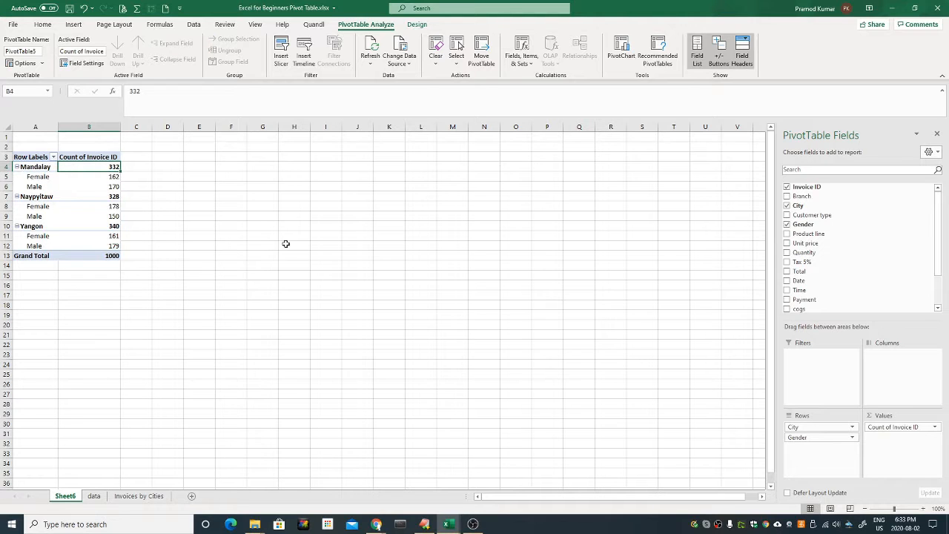
scroll(339, 306, "up", 4)
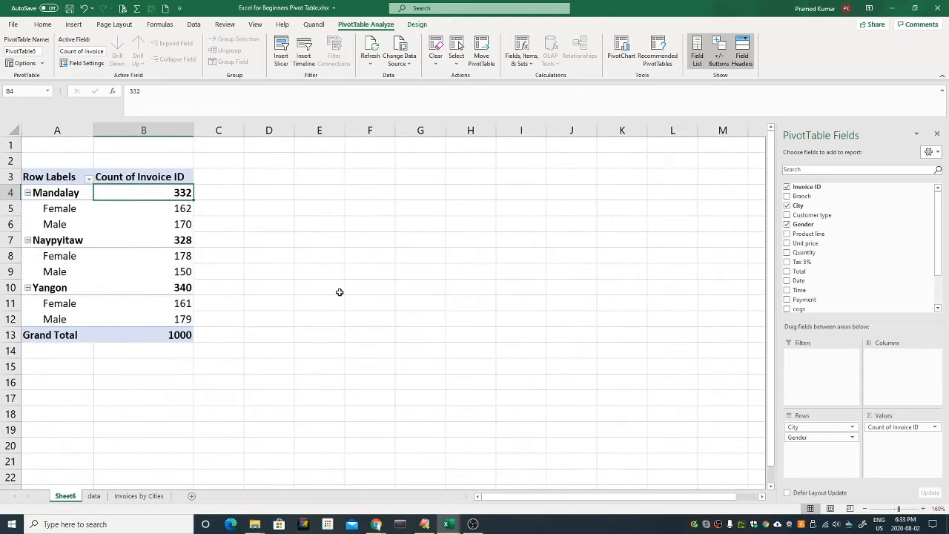
Move the Gender field from the PivotTable's rows to its columns so cities run down and genders run across.
left_click(178, 210)
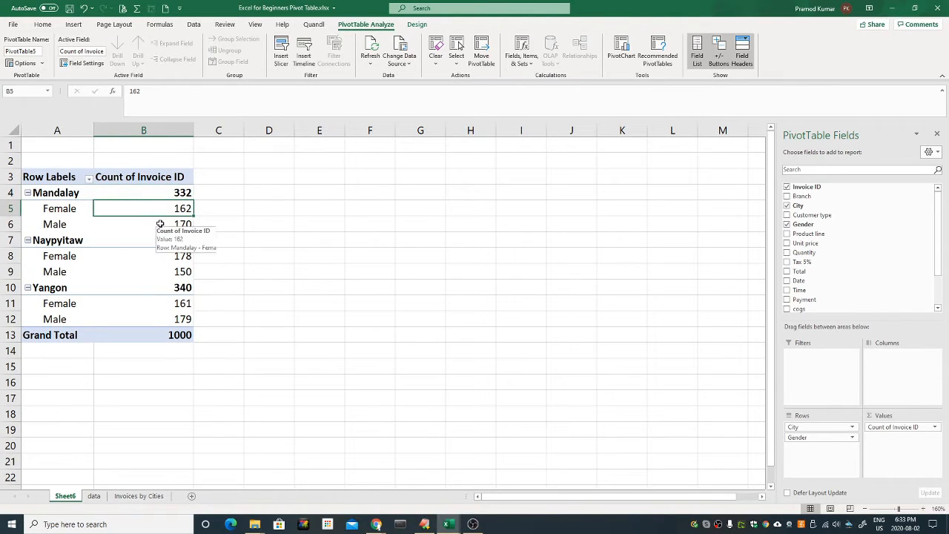
left_click(160, 224)
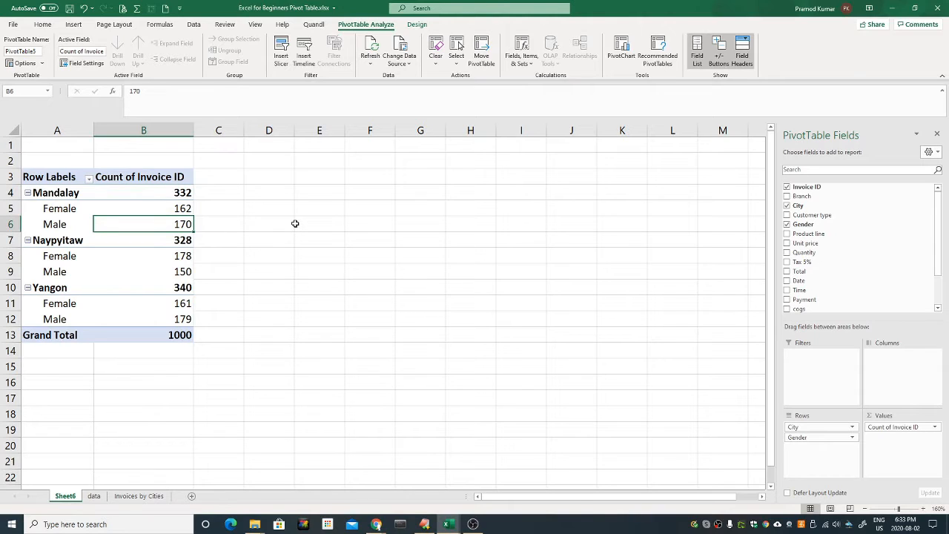
left_click(177, 207)
left_click(170, 225)
left_click(801, 438)
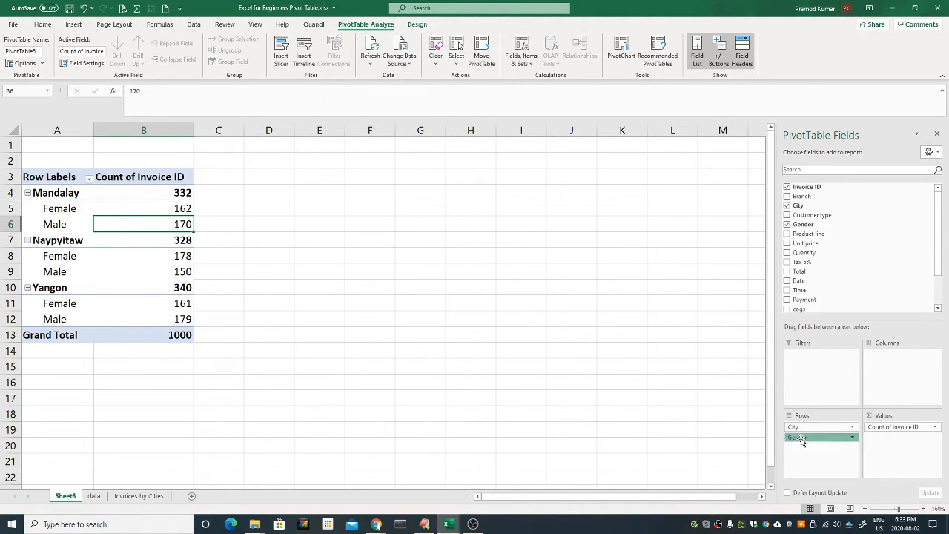
left_click_drag(801, 440, 891, 379)
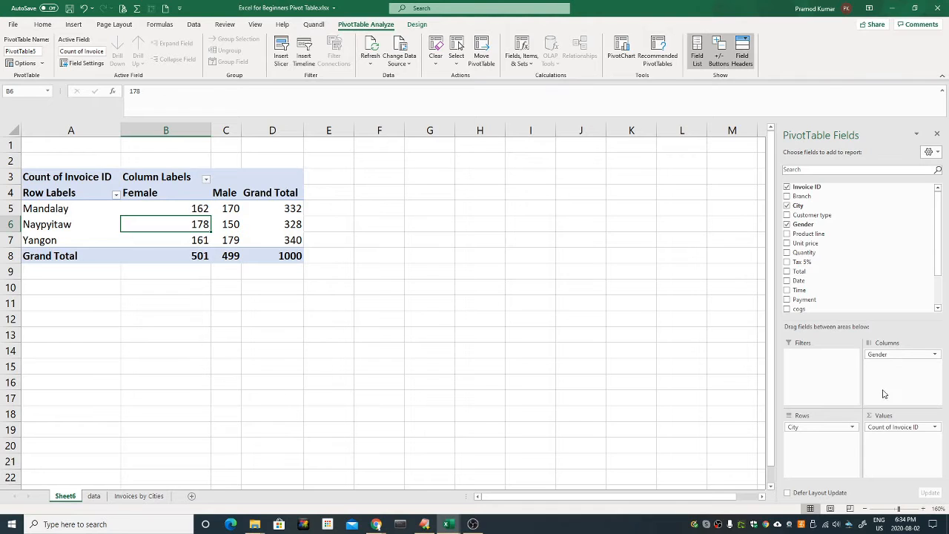
Examine the Mandalay row and the Female and Male columns in the city-by-gender layout of invoice counts.
left_click(208, 306)
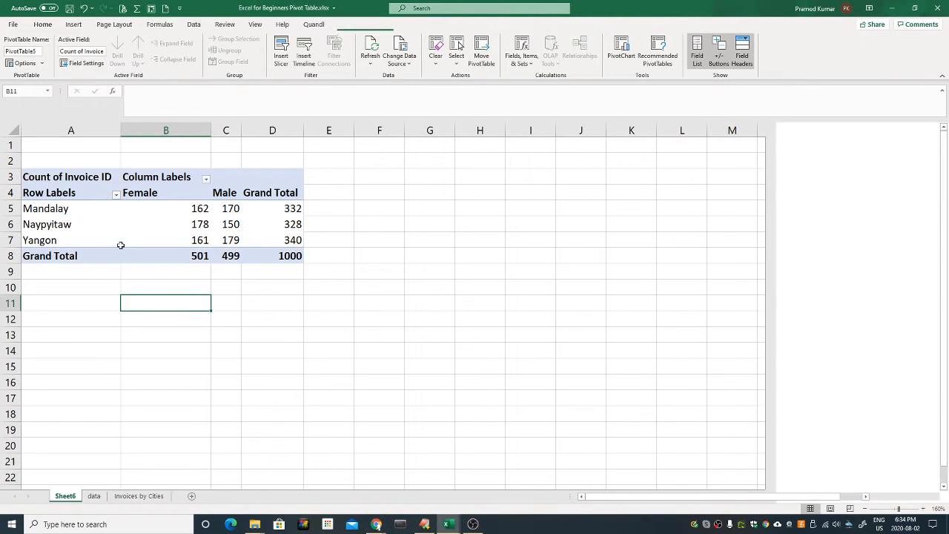
left_click(75, 210)
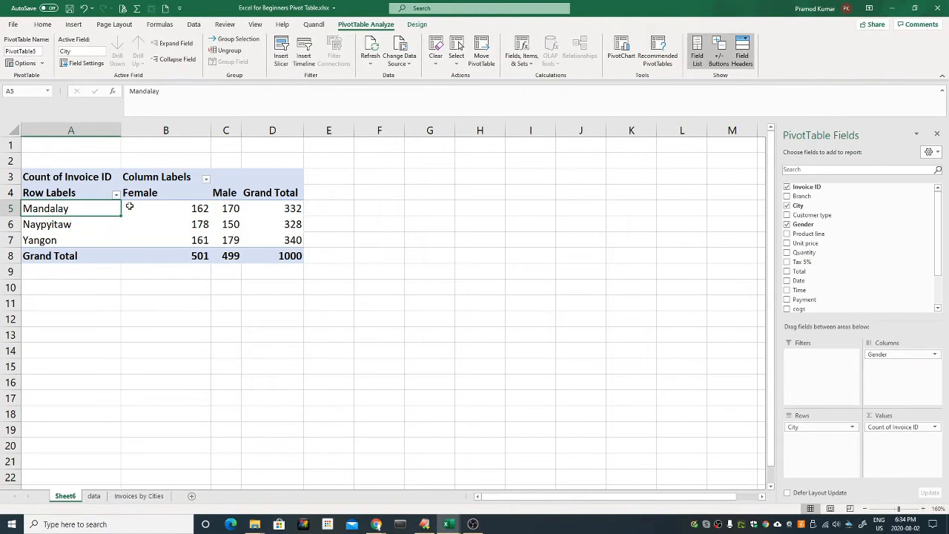
left_click(167, 209)
key("Right")
left_click(200, 210)
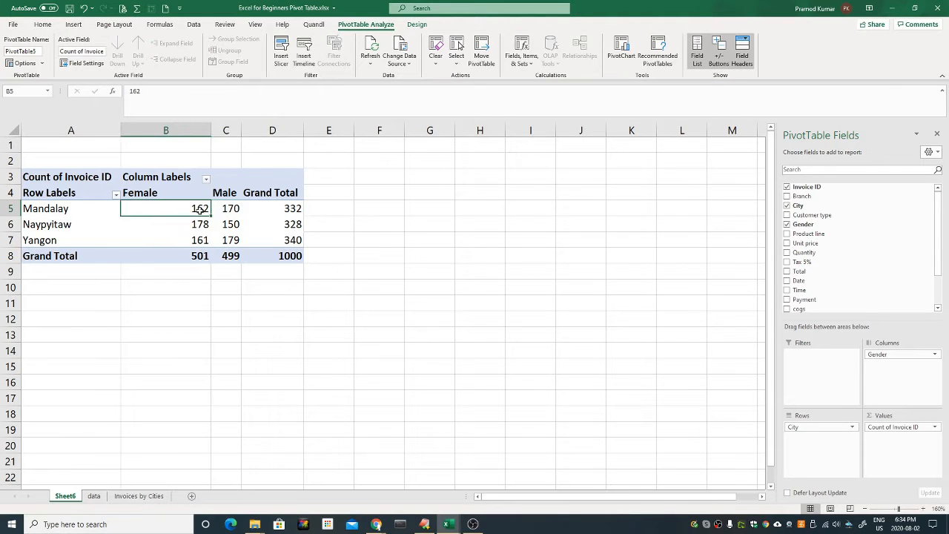
left_click(234, 209)
left_click_drag(73, 209, 266, 205)
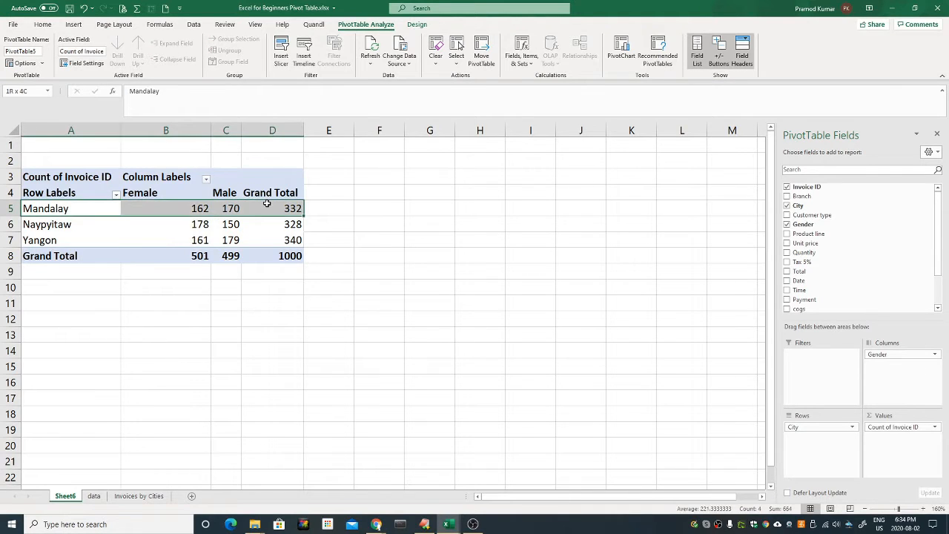
left_click(185, 252)
left_click_drag(182, 207, 195, 256)
left_click_drag(226, 210, 226, 257)
left_click(162, 227)
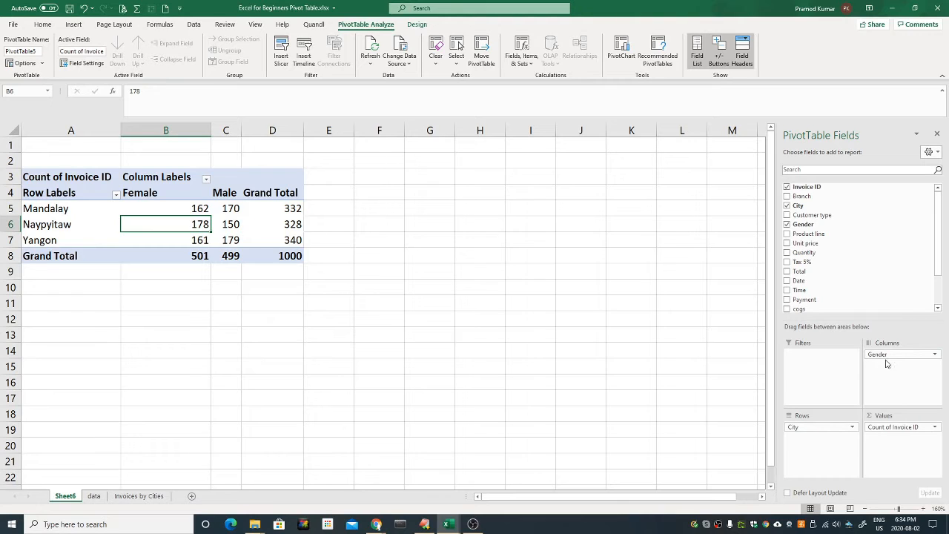
Turn off the PivotTable's grand totals for both rows and columns.
left_click(265, 222)
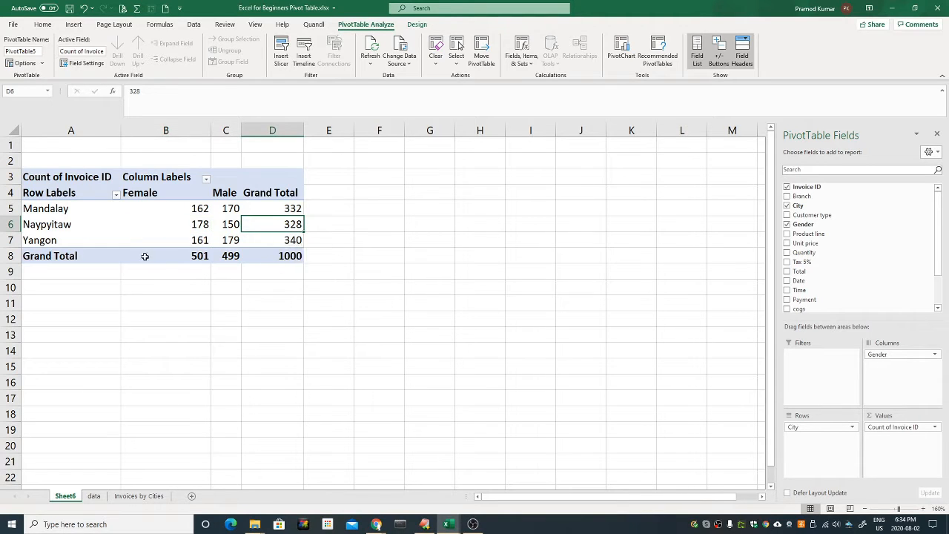
left_click(283, 239)
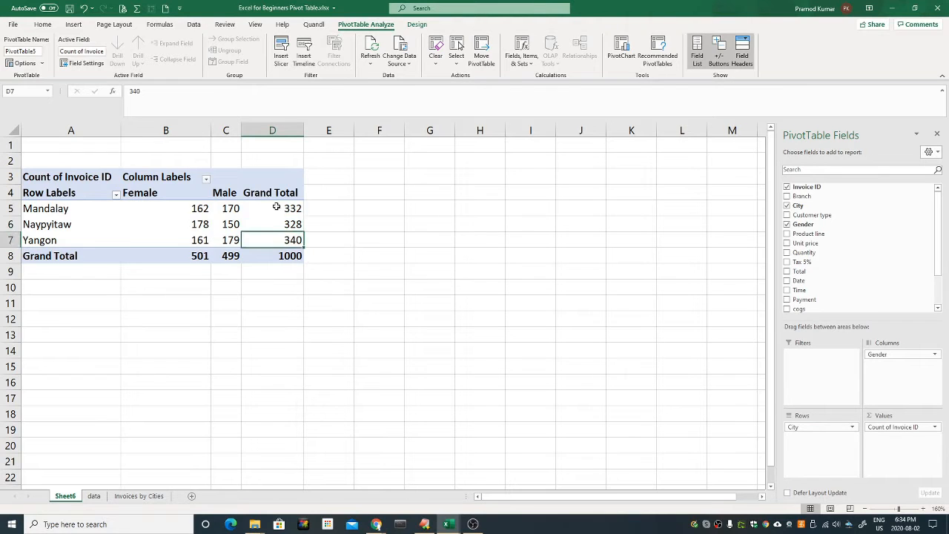
left_click(277, 209)
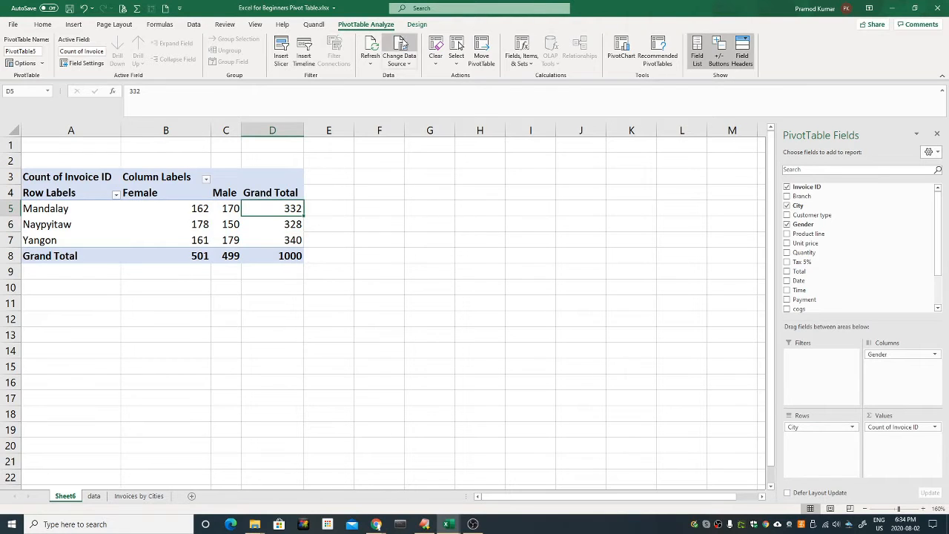
left_click(416, 25)
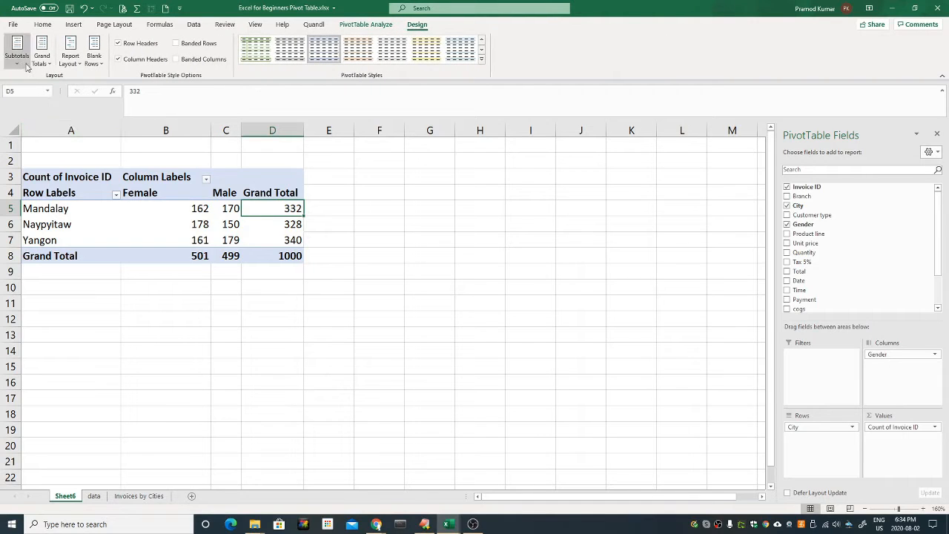
left_click(42, 59)
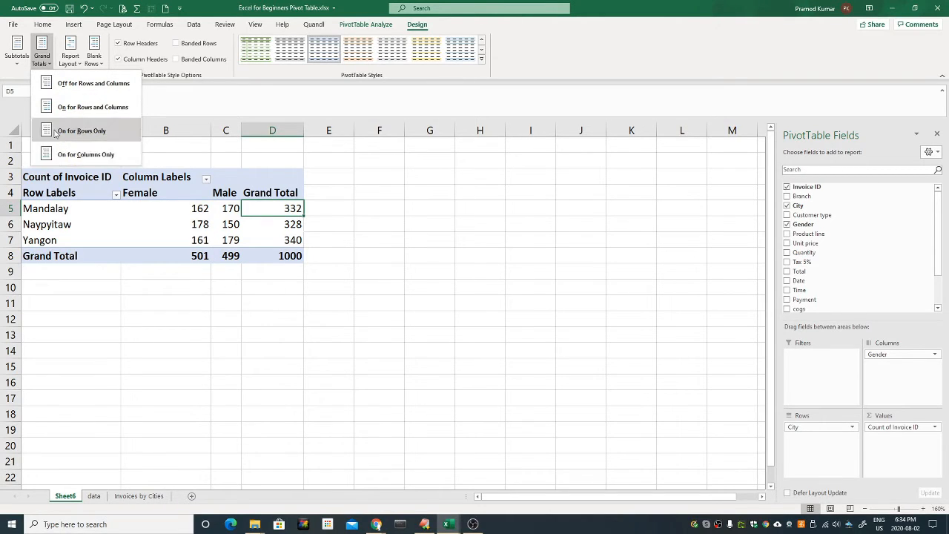
left_click(84, 86)
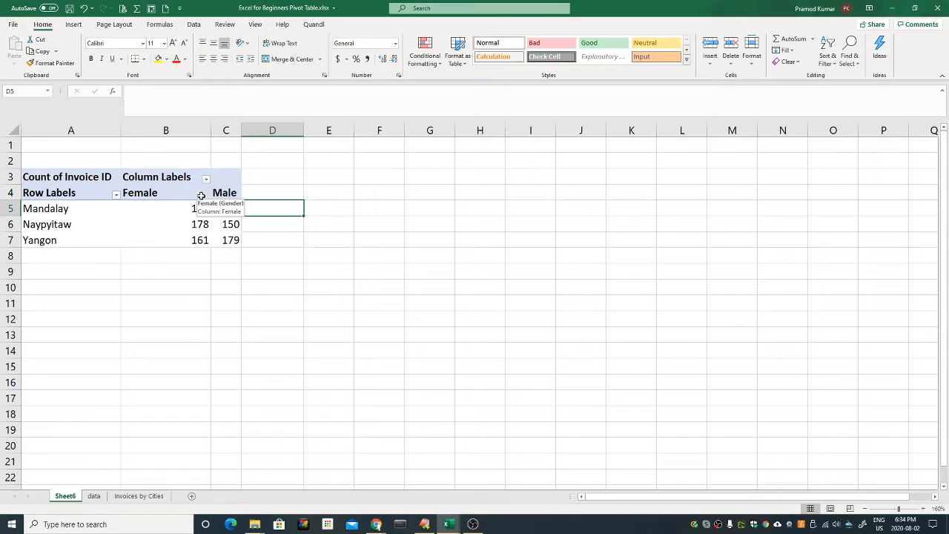
Change the PivotTable's report layout to tabular form.
left_click(165, 210)
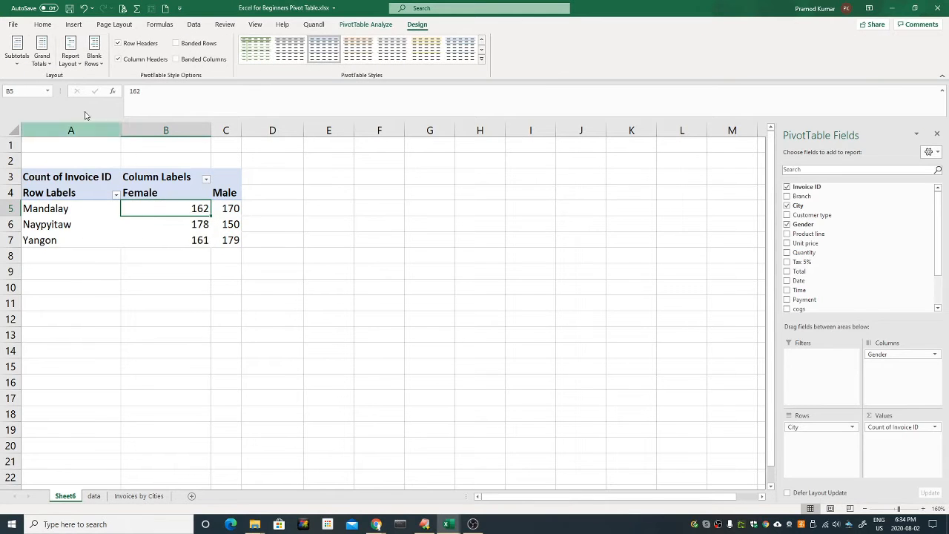
left_click_drag(74, 208, 208, 239)
left_click(180, 224)
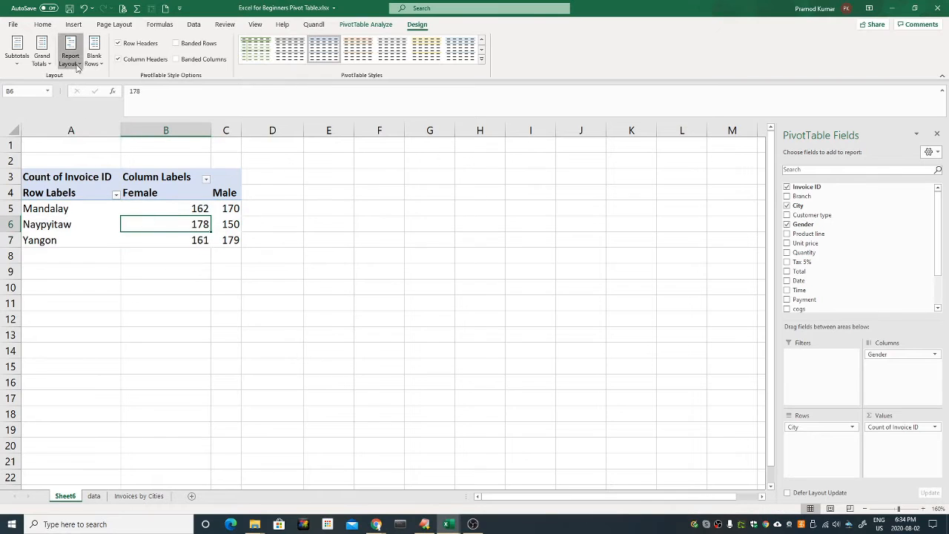
left_click(76, 65)
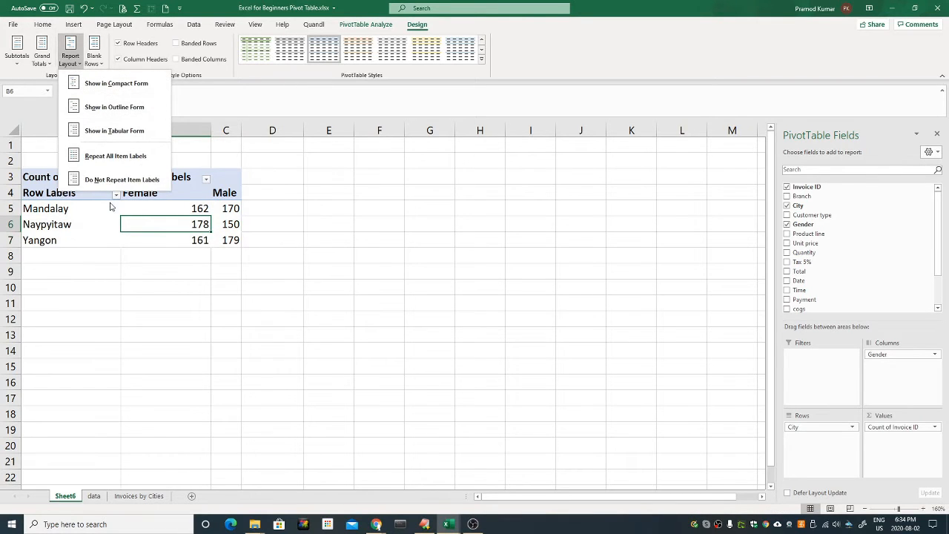
left_click(111, 131)
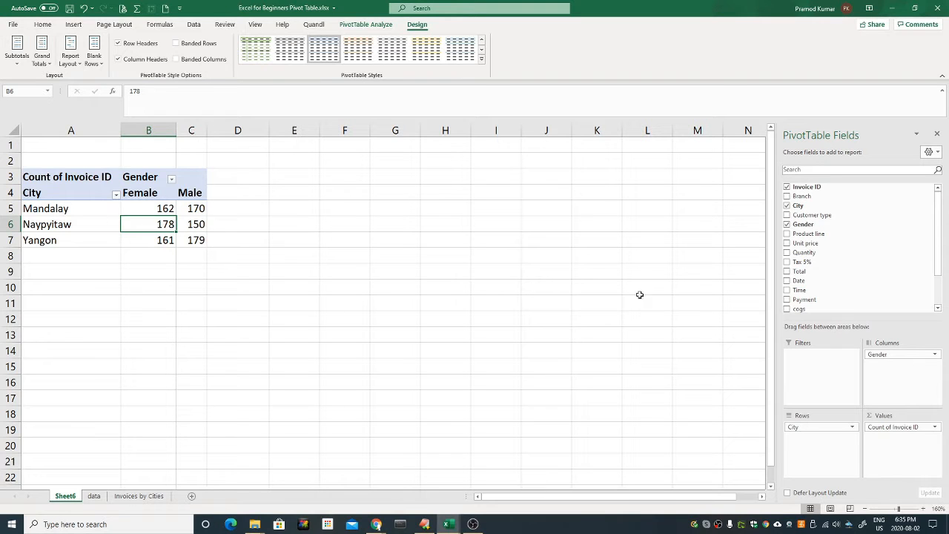
left_click(160, 256)
left_click(167, 226)
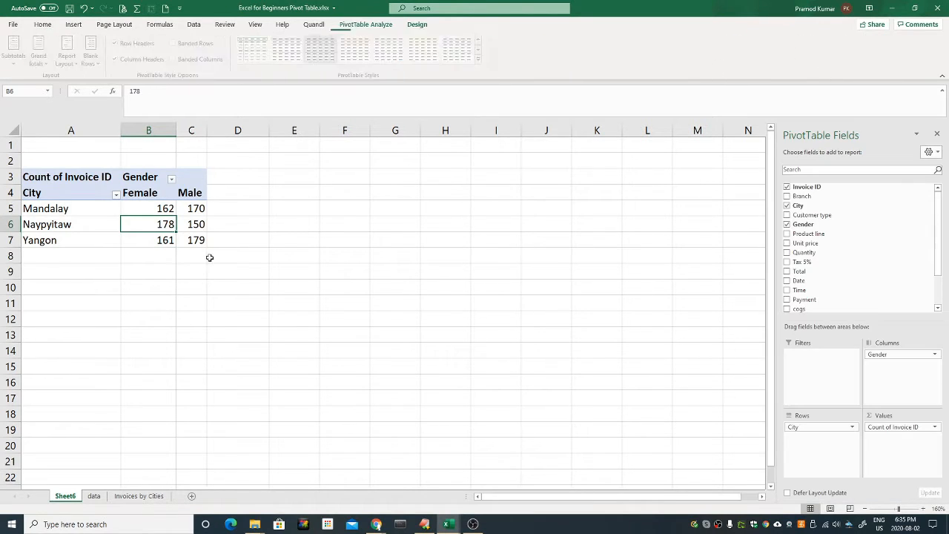
Move the Gender field back from columns to rows below City and check the city subtotal rows.
left_click_drag(877, 359, 816, 439)
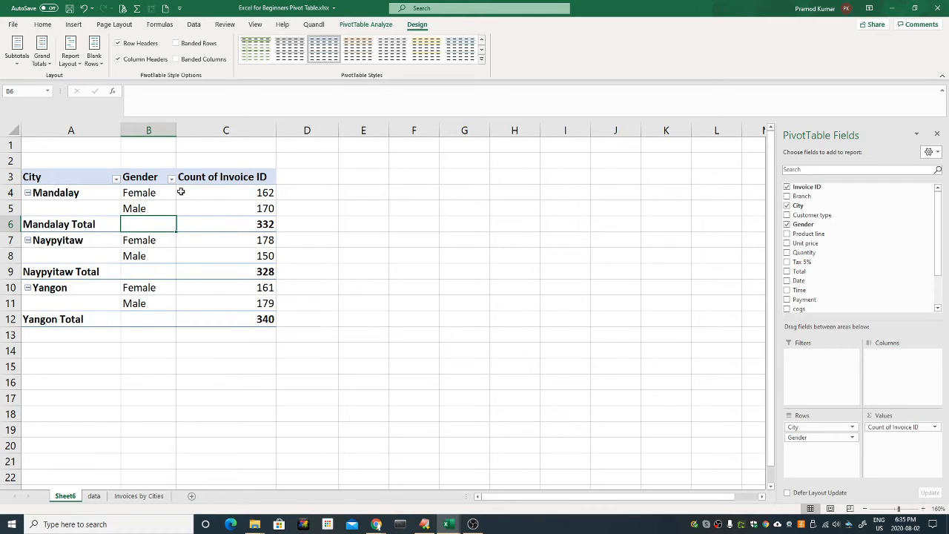
left_click(254, 225)
left_click(250, 282)
left_click(250, 315)
left_click(240, 212)
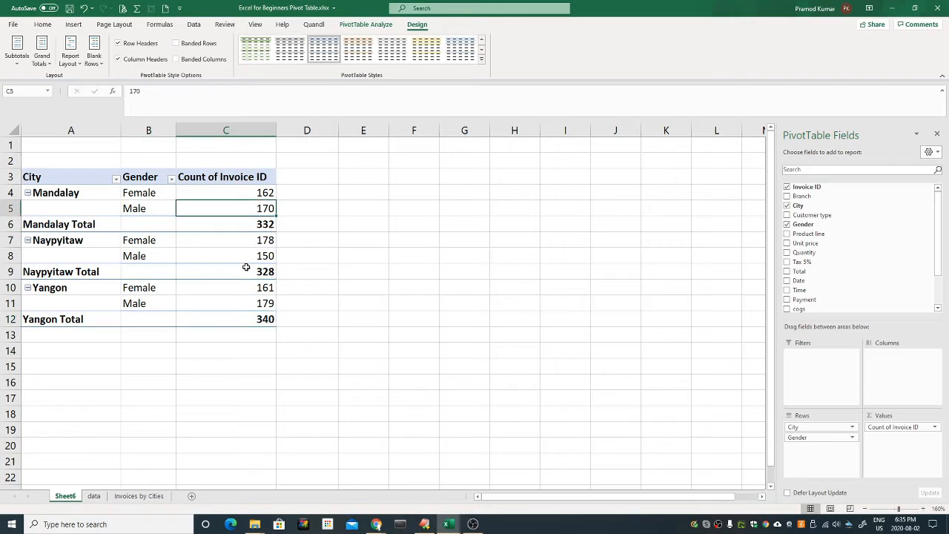
left_click(246, 267)
left_click(245, 224)
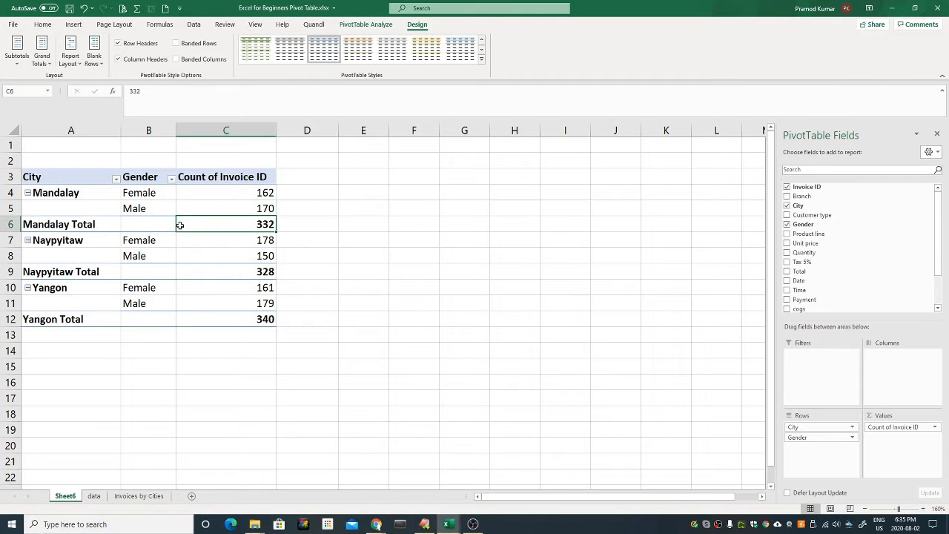
Hide all the city subtotals in the PivotTable.
left_click(17, 53)
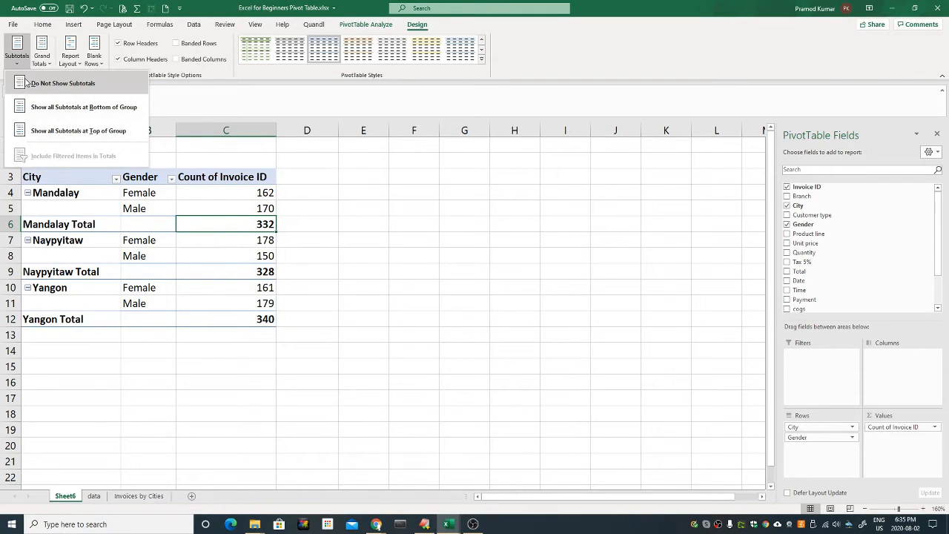
left_click(213, 221)
left_click(195, 271)
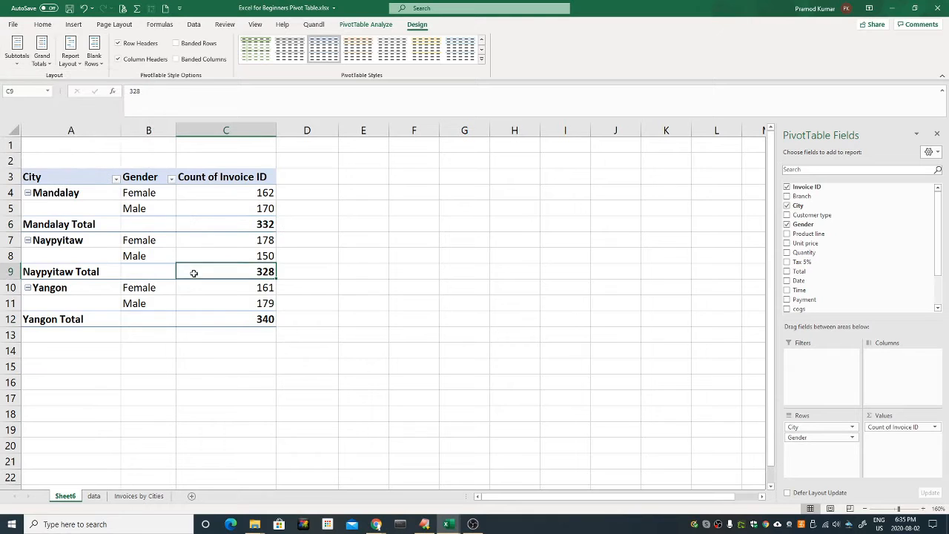
left_click(197, 209)
left_click(16, 55)
left_click(33, 80)
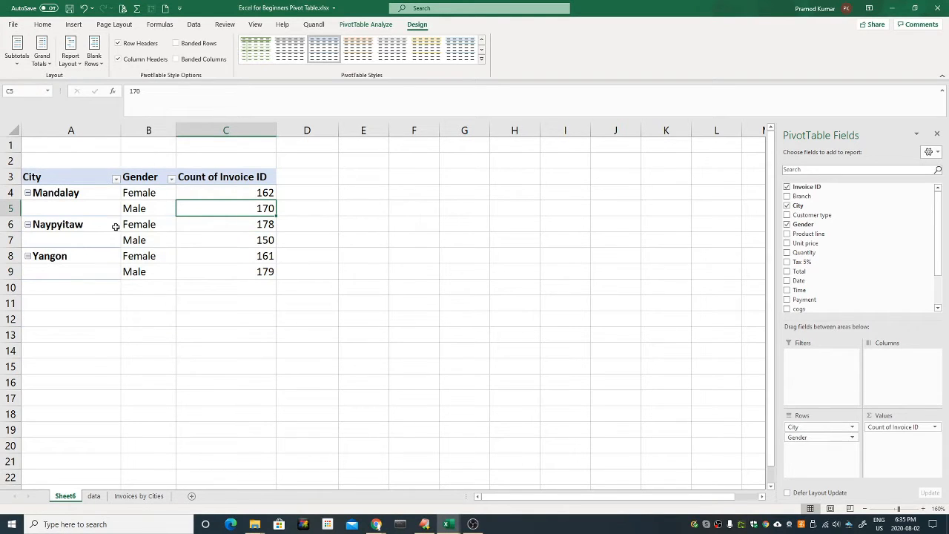
Reapply the tabular form report layout to the PivotTable with City and Gender in rows.
left_click_drag(74, 194, 261, 271)
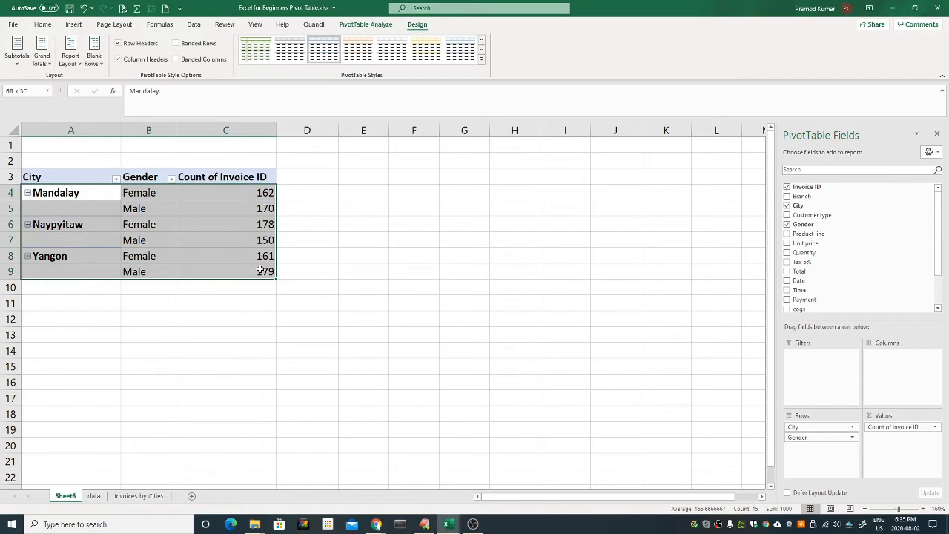
left_click(196, 221)
left_click(69, 65)
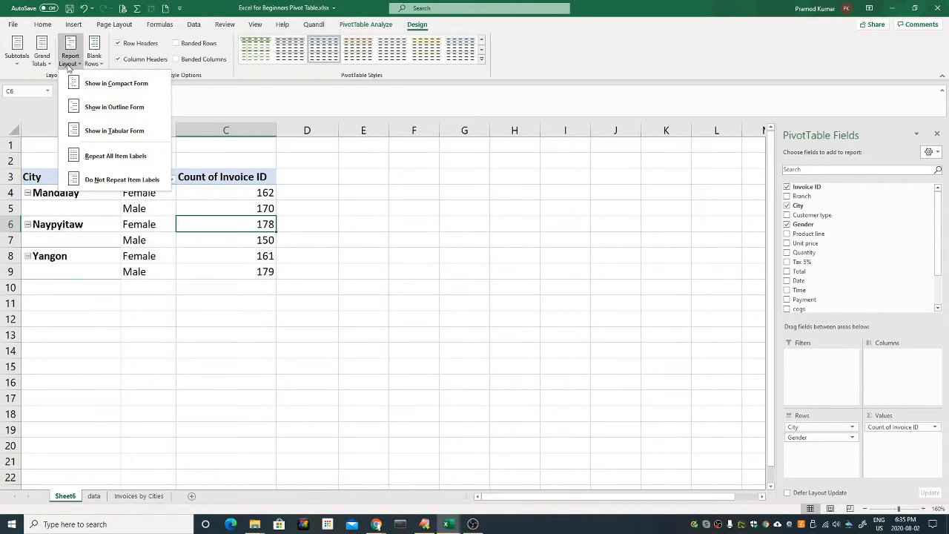
left_click(109, 133)
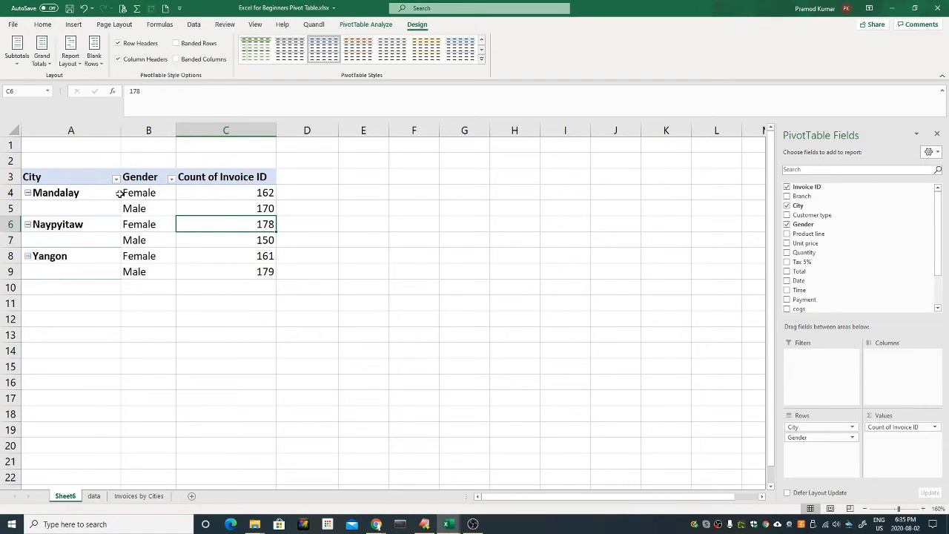
Repeat all item labels so the blank City cells are filled, and review the City column and Mandalay rows.
left_click(66, 208)
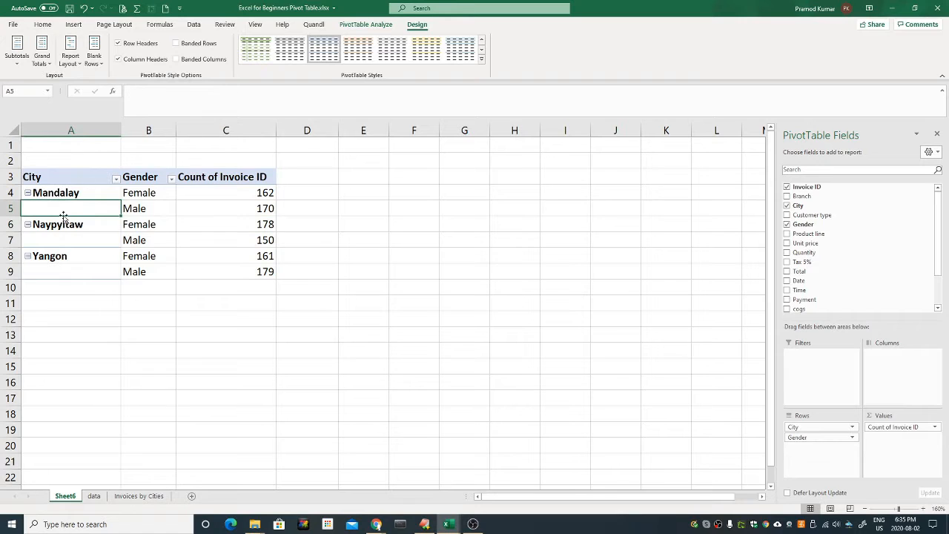
left_click(66, 240)
left_click(72, 270)
left_click(75, 238)
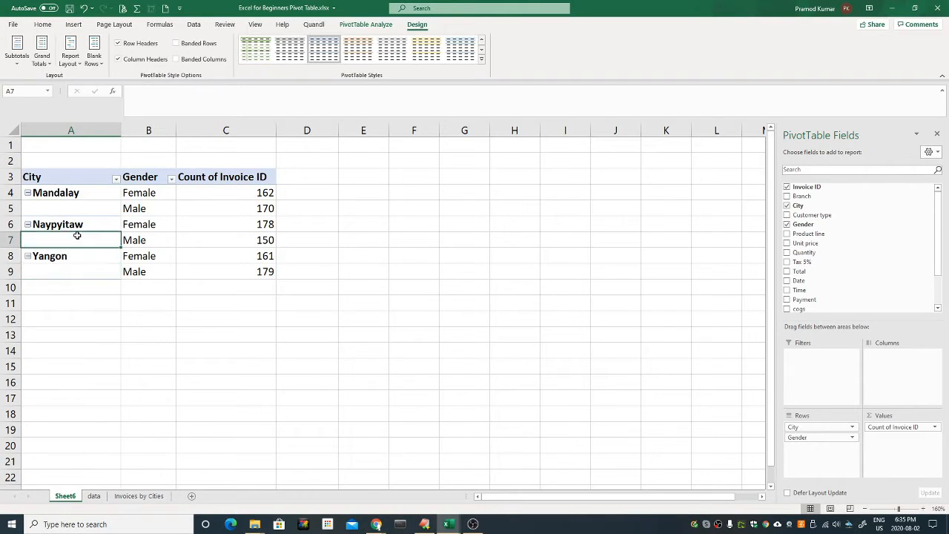
left_click(81, 207)
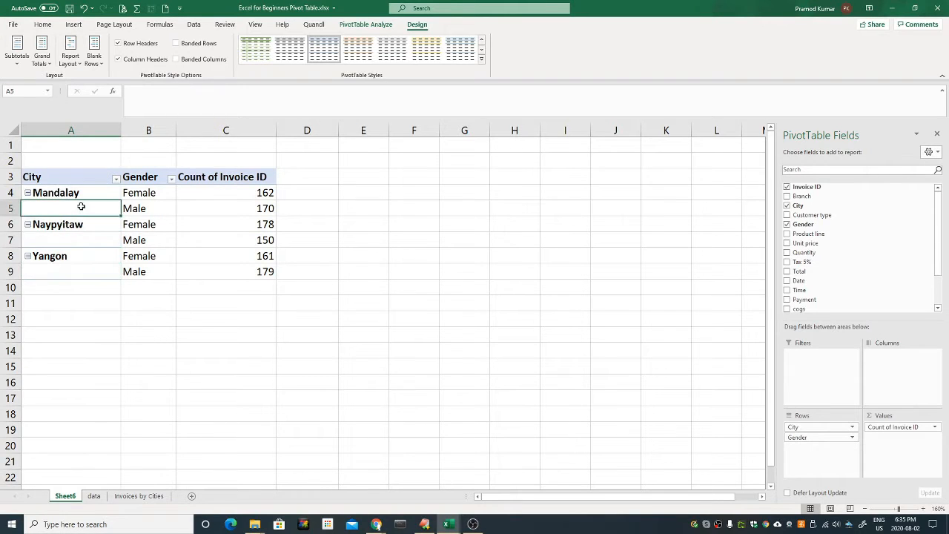
left_click(72, 67)
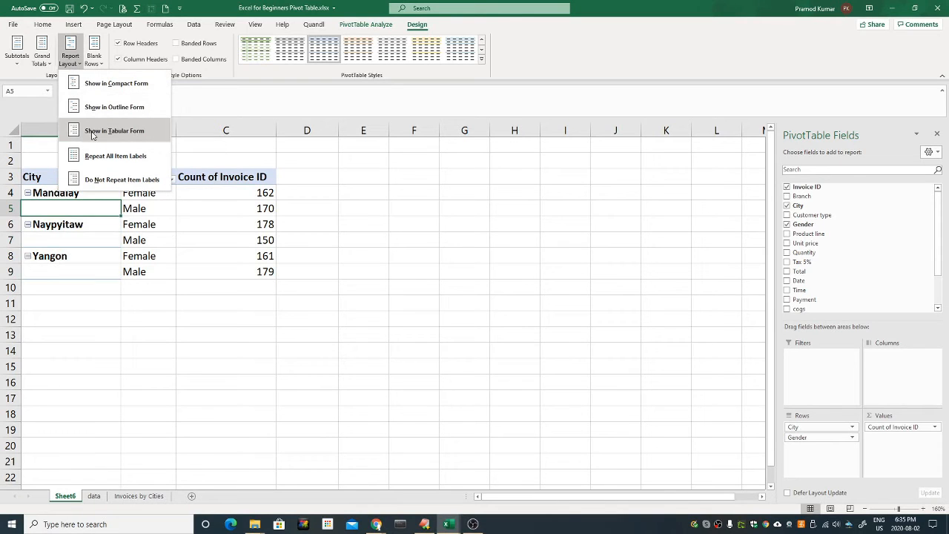
left_click(97, 157)
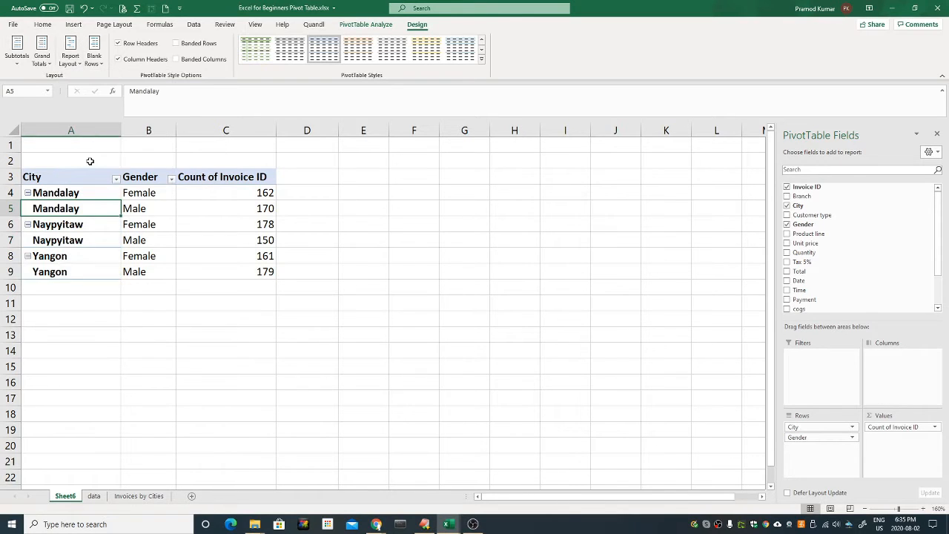
left_click(85, 234)
left_click_drag(74, 191, 81, 268)
left_click(123, 211)
left_click_drag(75, 200, 200, 210)
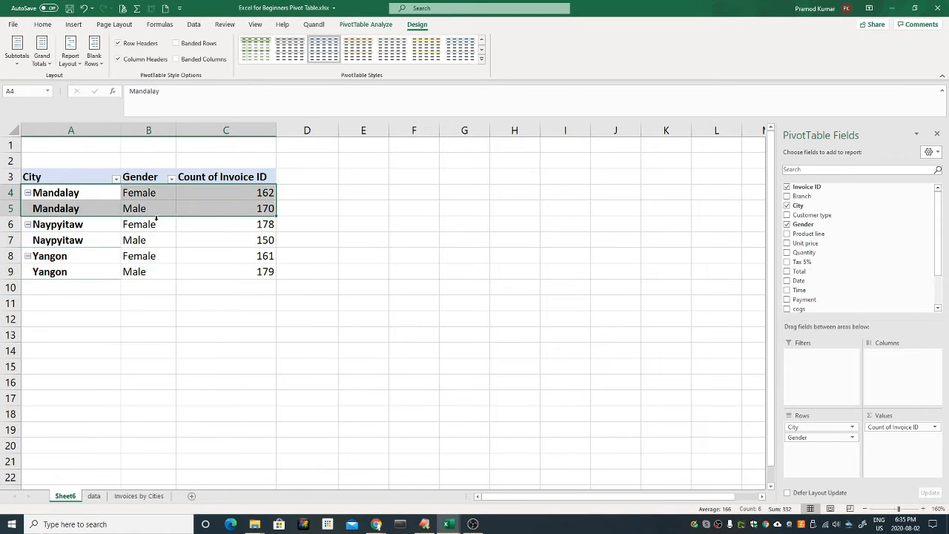
Try the compact form and outline form report layouts on the City and Gender PivotTable.
left_click_drag(79, 226, 193, 242)
left_click_drag(76, 257, 195, 266)
left_click(124, 210)
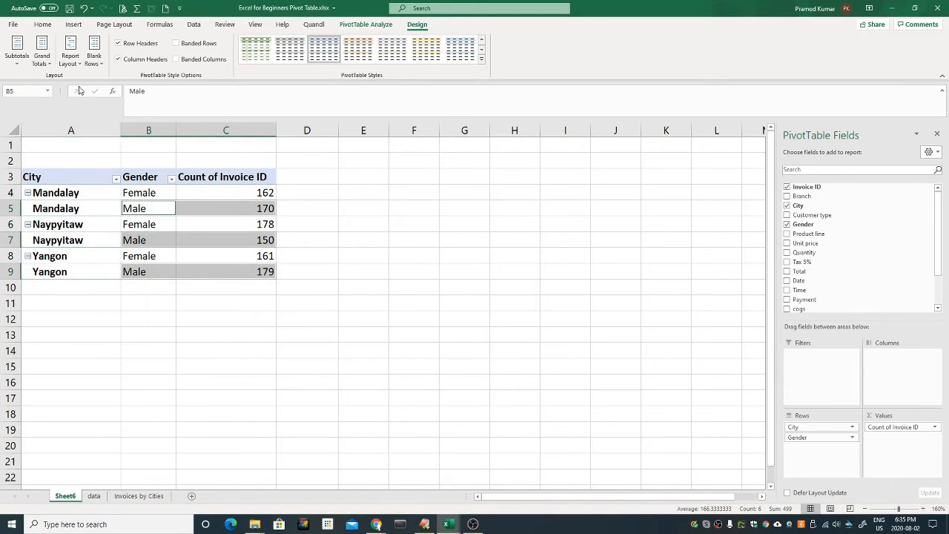
left_click(70, 54)
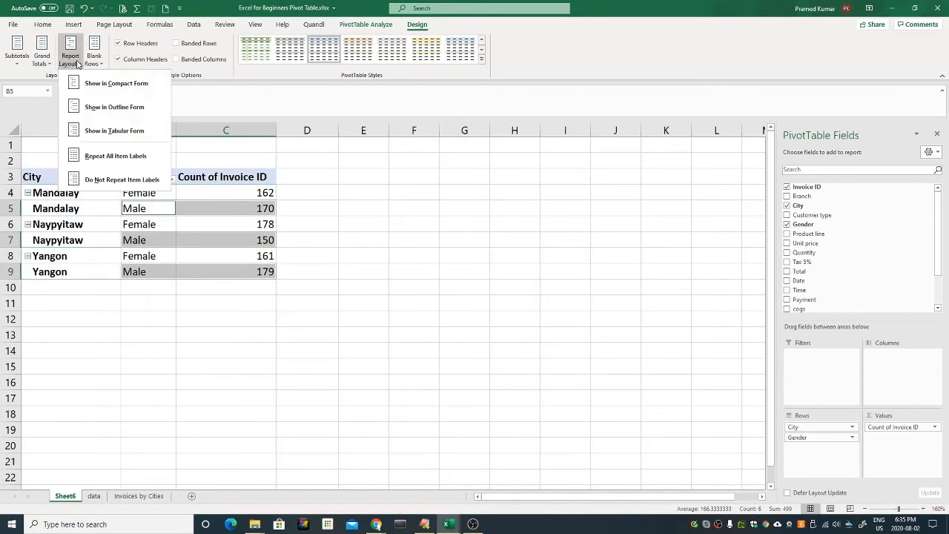
left_click(113, 90)
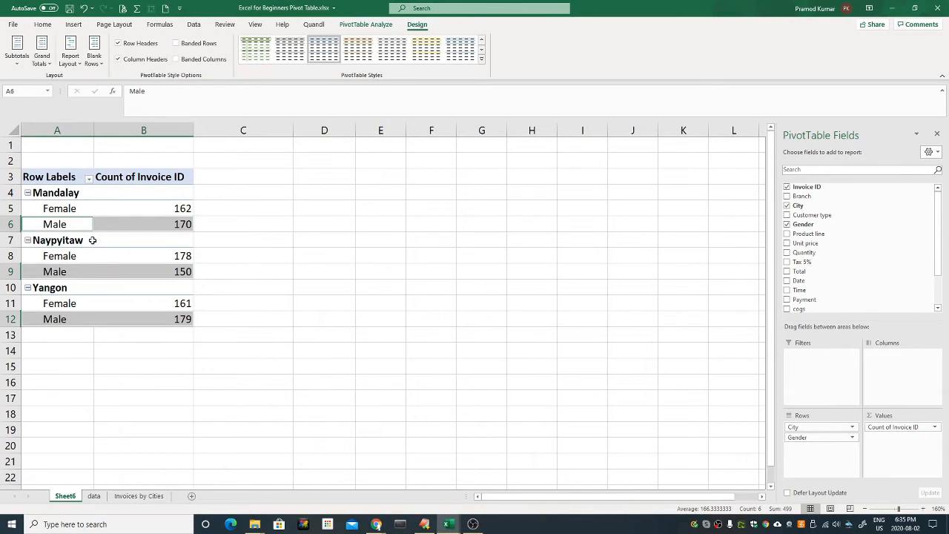
left_click(96, 286)
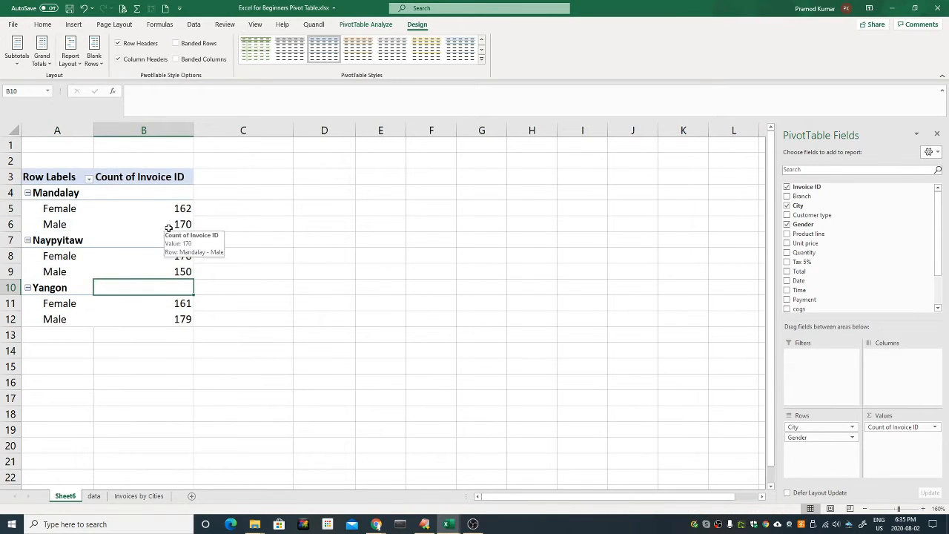
left_click(76, 67)
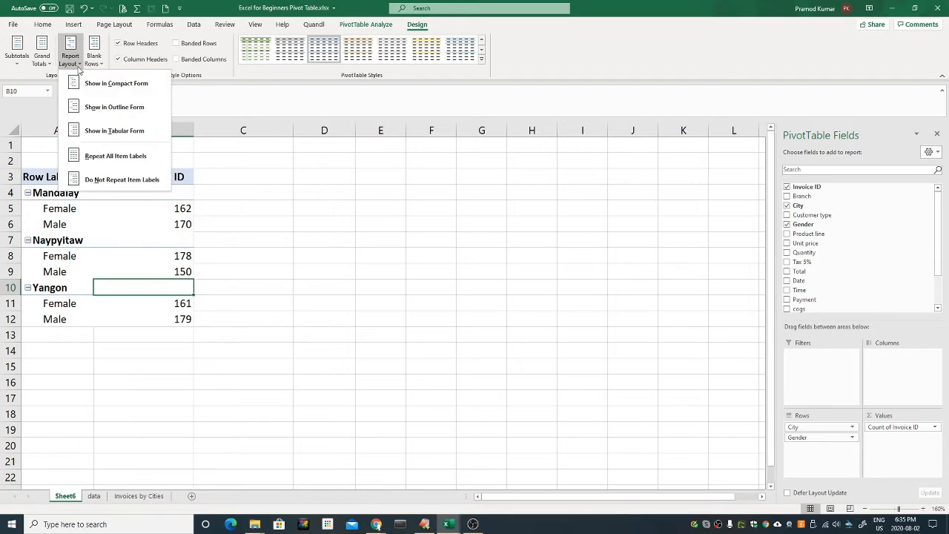
left_click(106, 109)
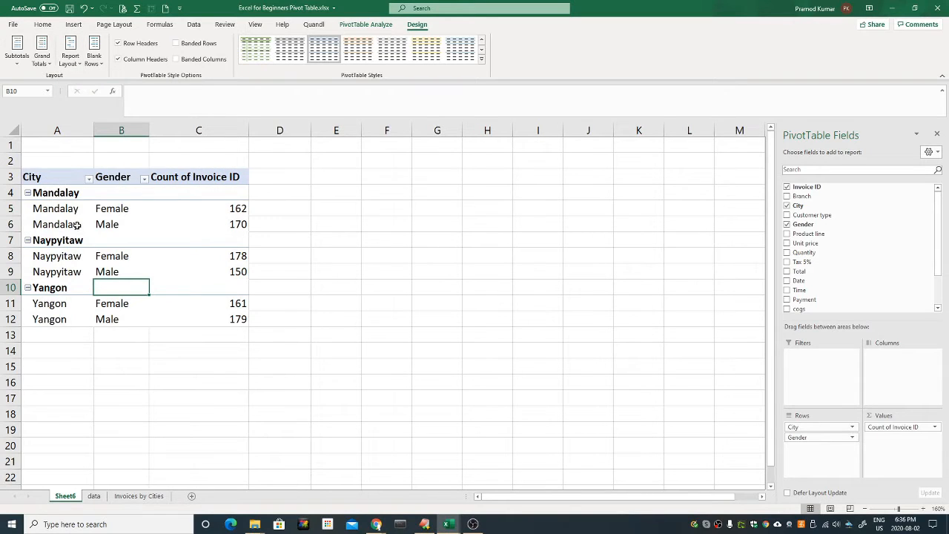
Return the City and Gender PivotTable to the tabular form report layout.
left_click(75, 65)
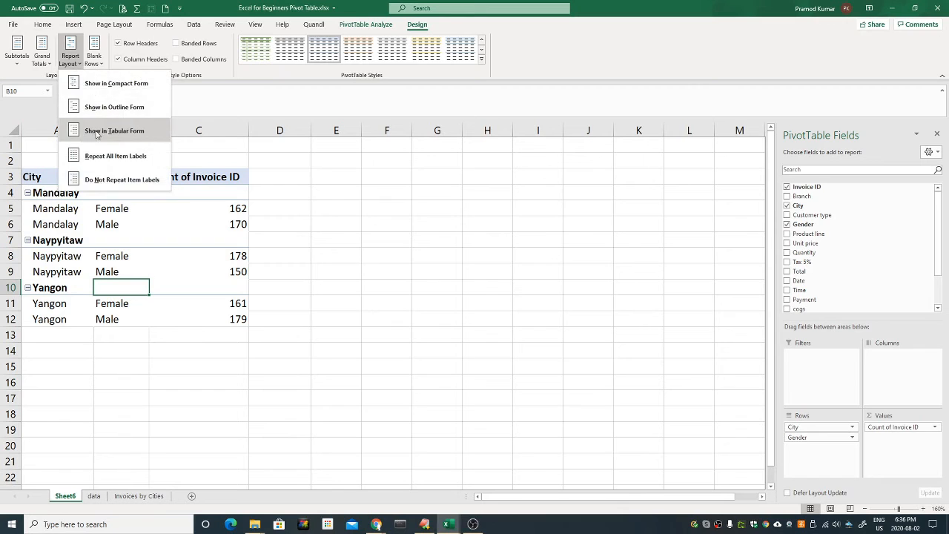
left_click(103, 127)
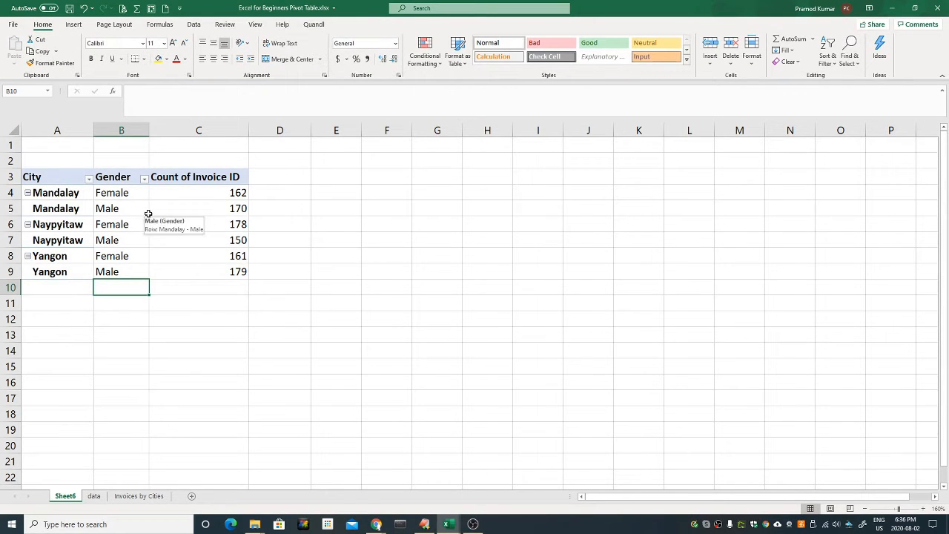
left_click(118, 239)
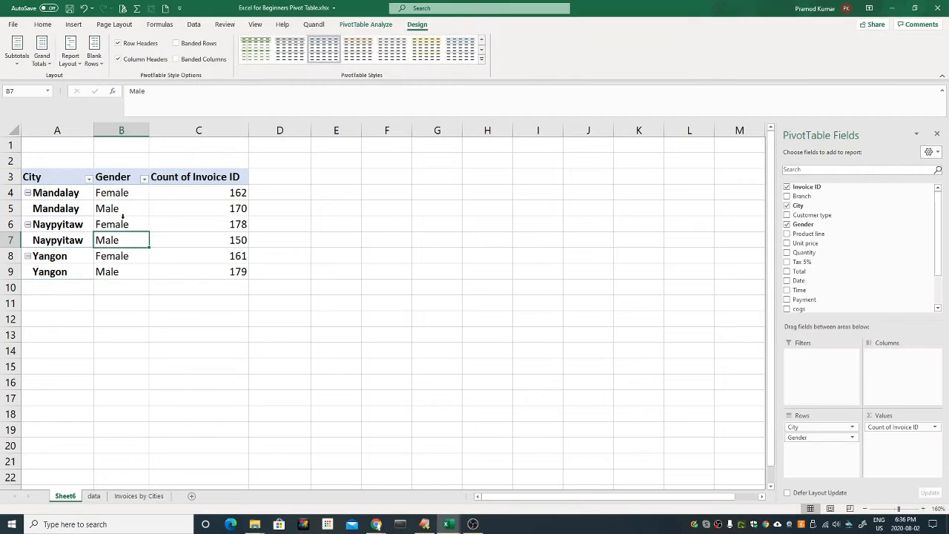
left_click(122, 212)
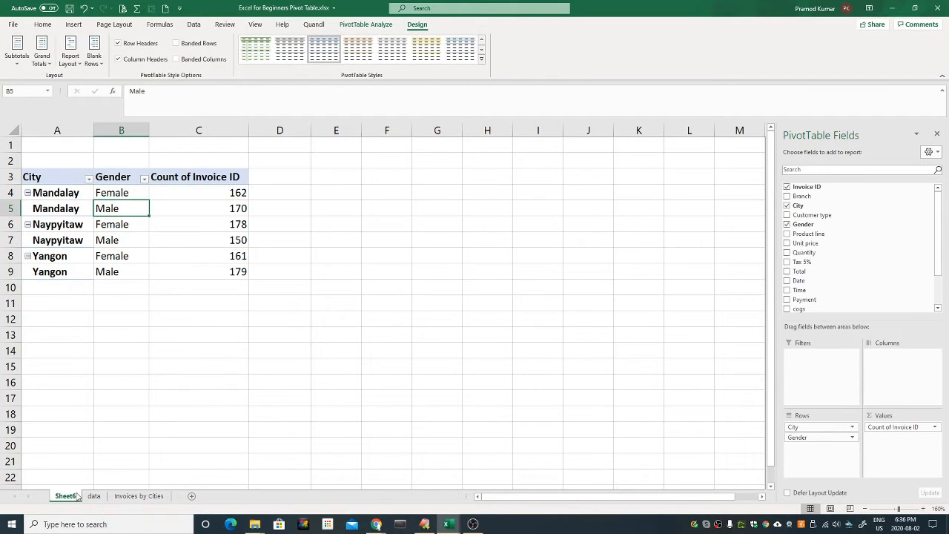
Move Sheet6 after the Invoices by Cities sheet and rename it Invoices by City and Gender.
left_click_drag(78, 496, 181, 496)
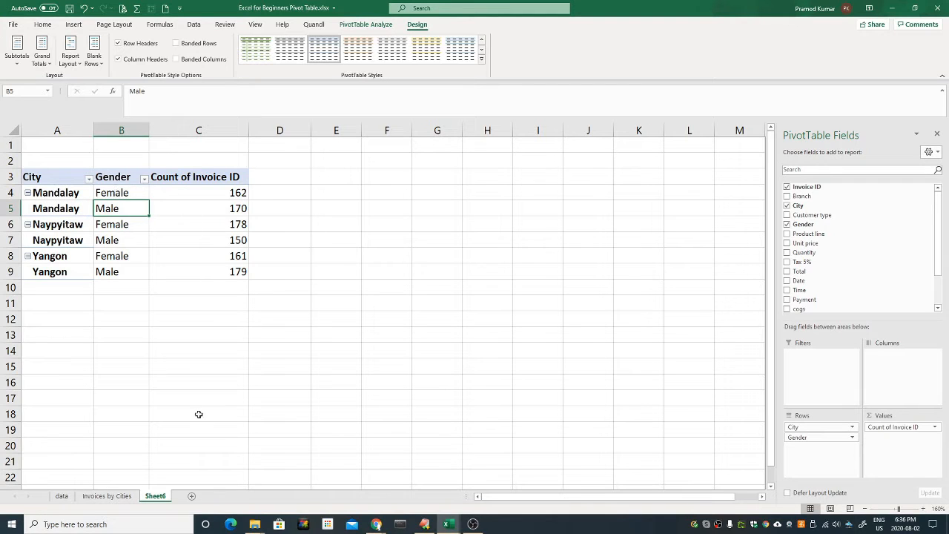
double_click(156, 497)
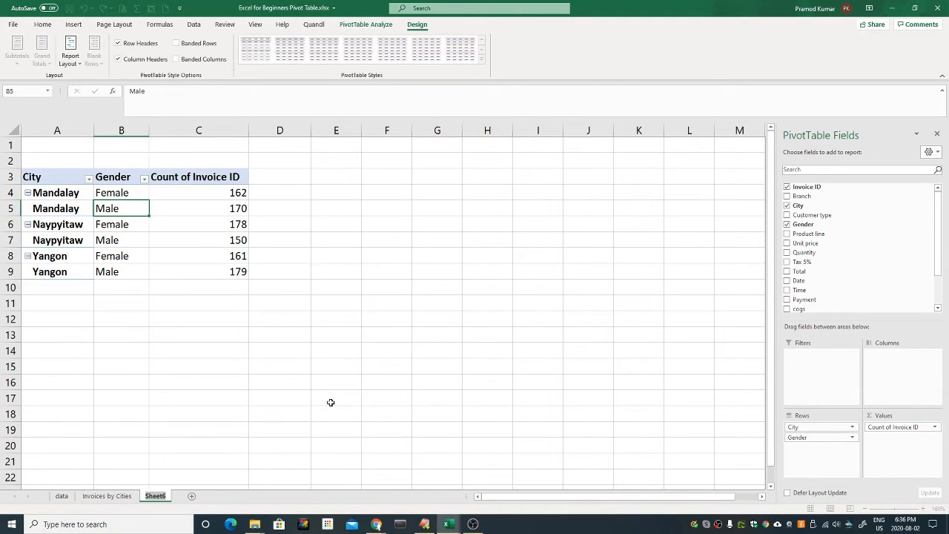
type("Invoices by City an")
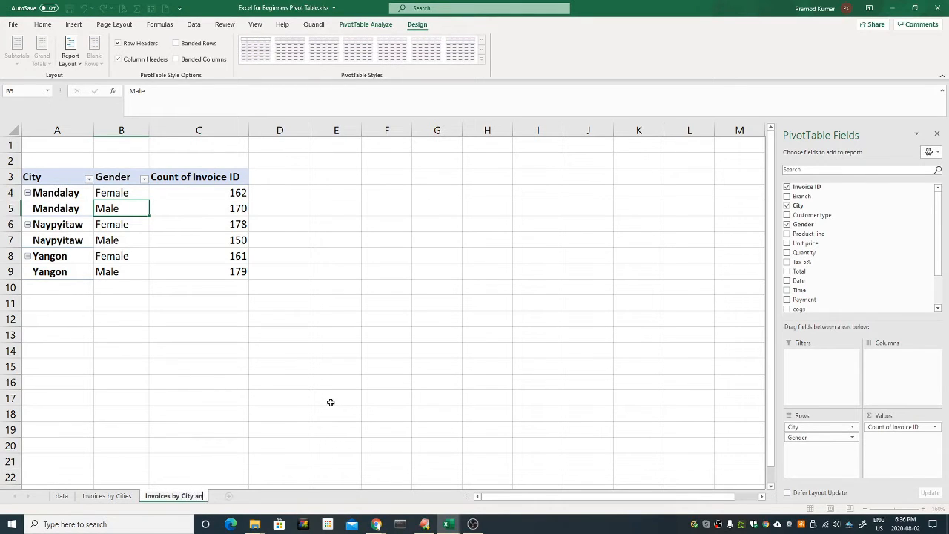
type("d Gender")
key("Return")
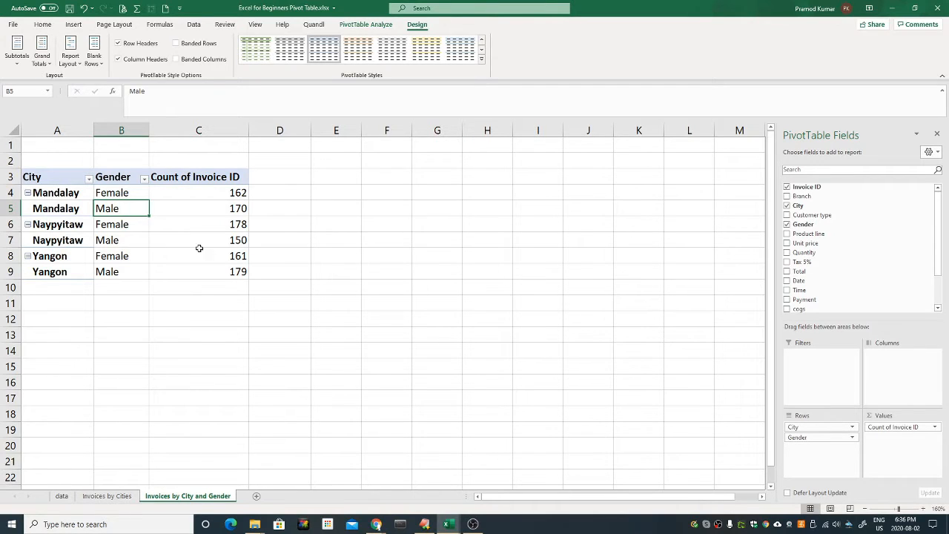
left_click(198, 247)
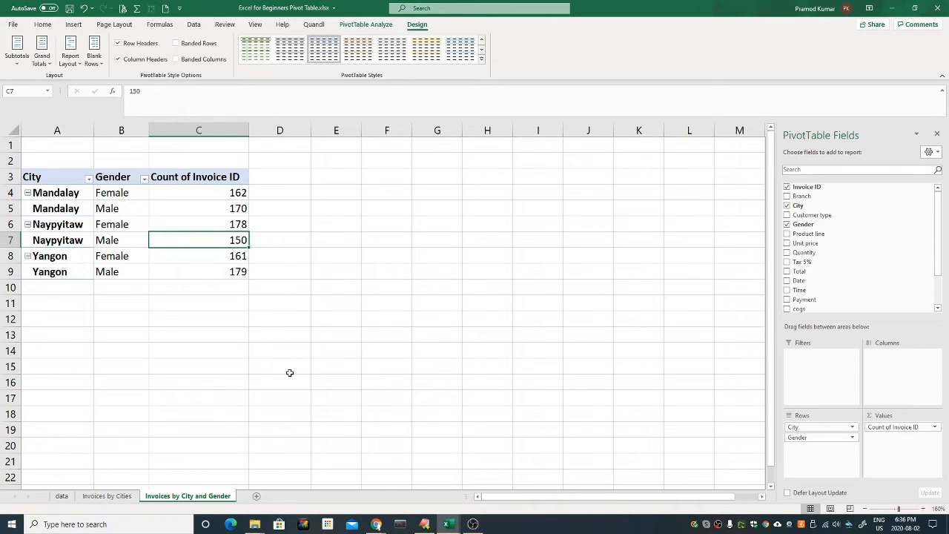
Insert a PivotTable based on the data sheet's sales table in a new worksheet.
left_click(64, 496)
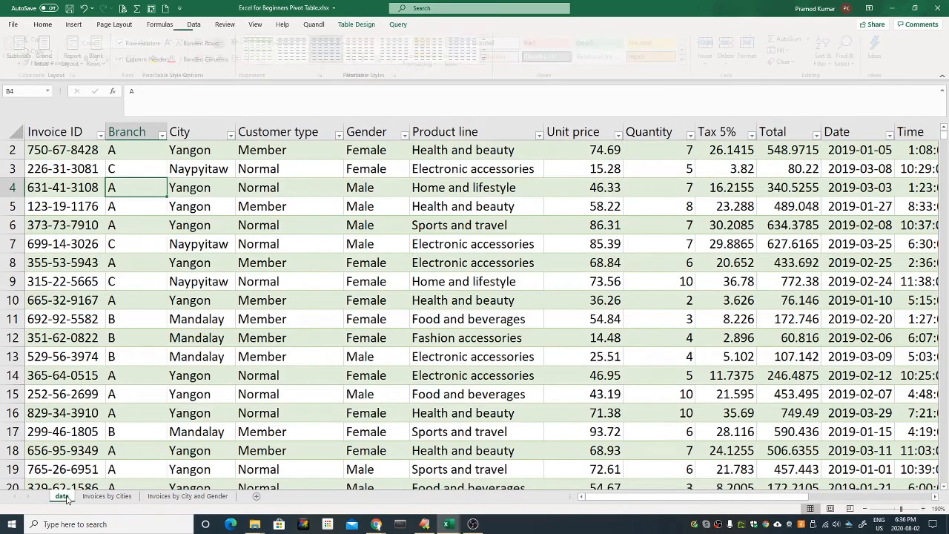
left_click(300, 266)
left_click(285, 224)
scroll(276, 318, "up", 1)
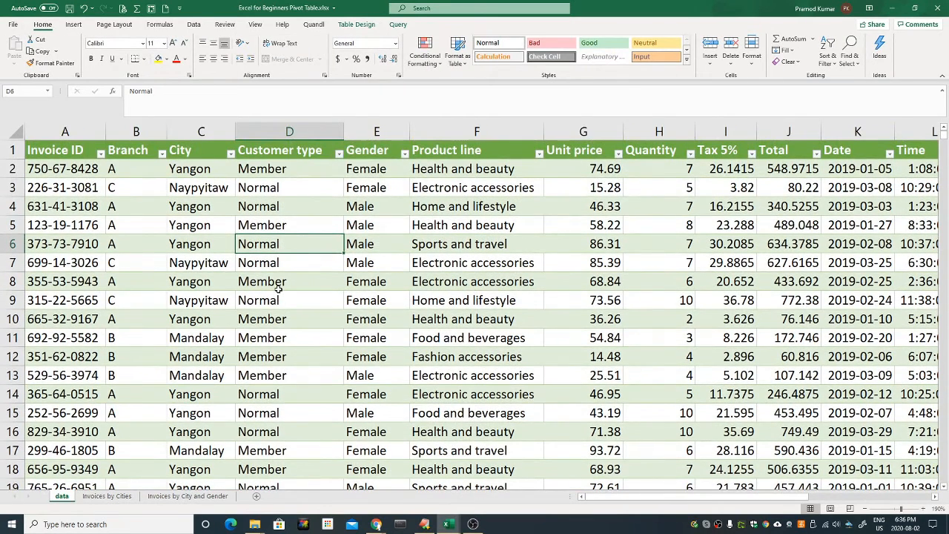
left_click(78, 27)
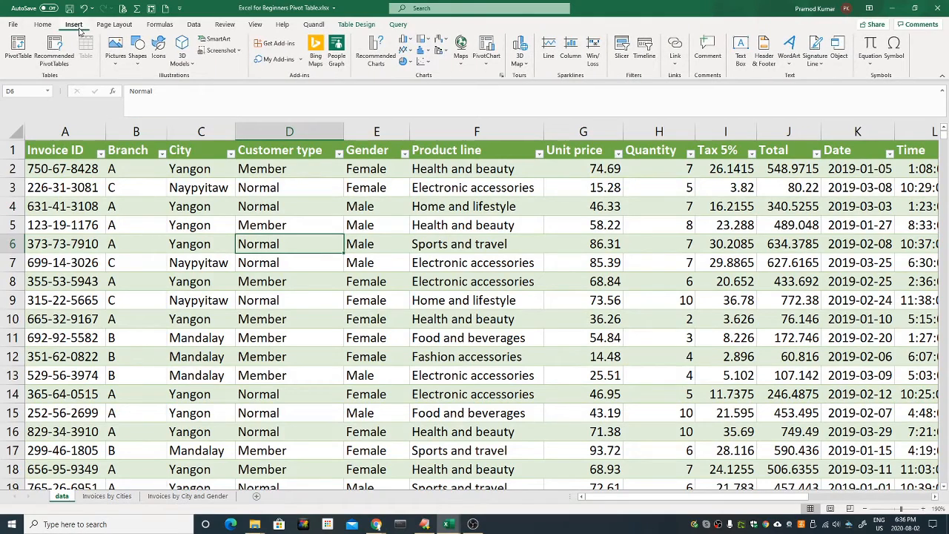
left_click(18, 49)
left_click(428, 343)
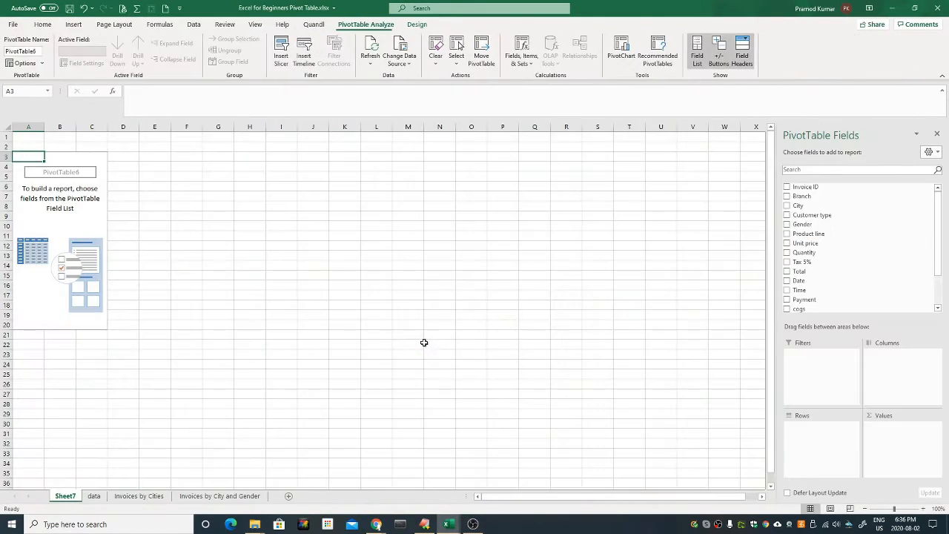
Move the new PivotTable sheet behind all the others and rename it Product by Gender and Cities.
left_click_drag(265, 504, 272, 495)
double_click(252, 496)
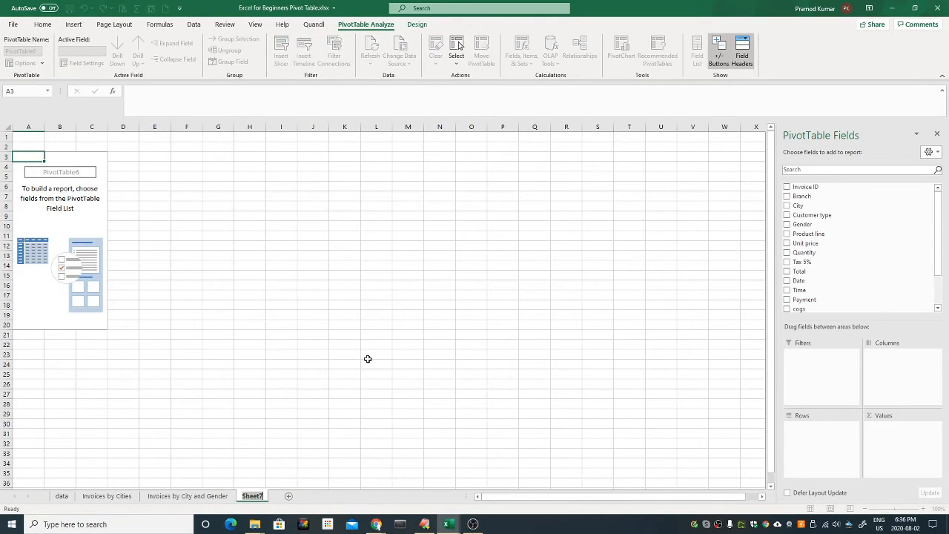
type("Product by Gender ")
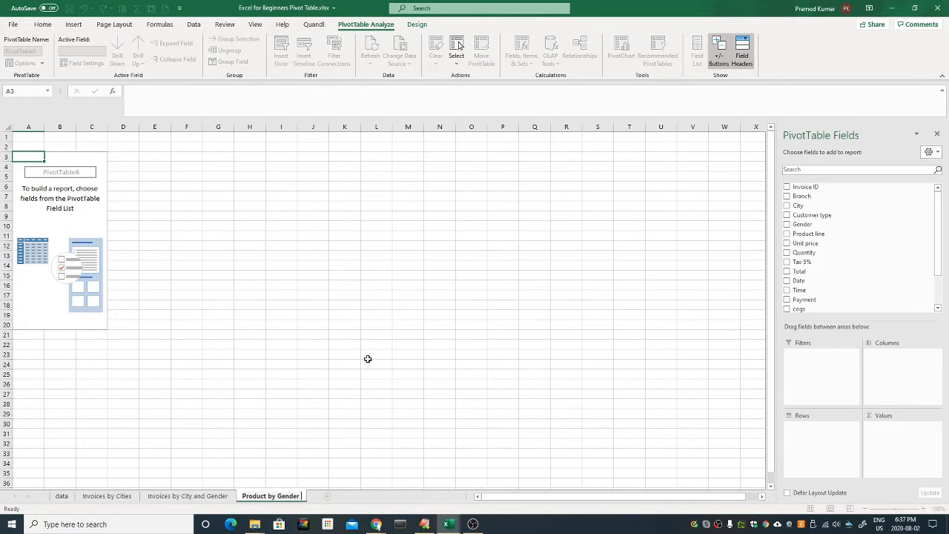
type("and Cities")
key("Return")
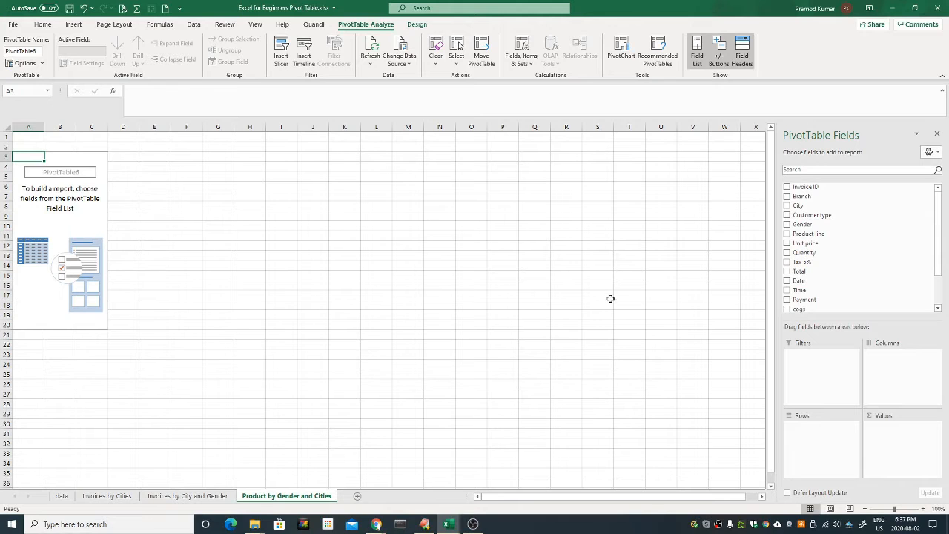
Add the City, Gender and Product line fields to the rows of the new PivotTable.
left_click(788, 206)
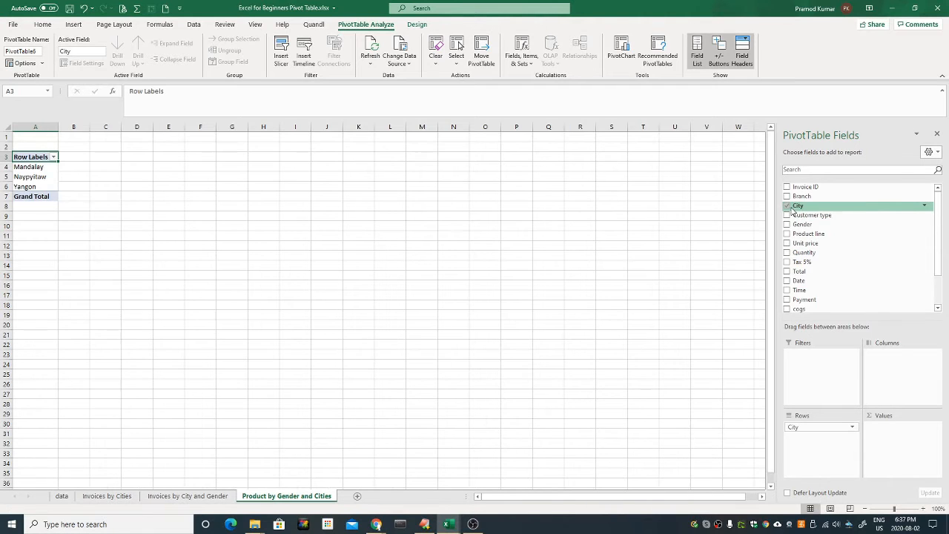
left_click(589, 299)
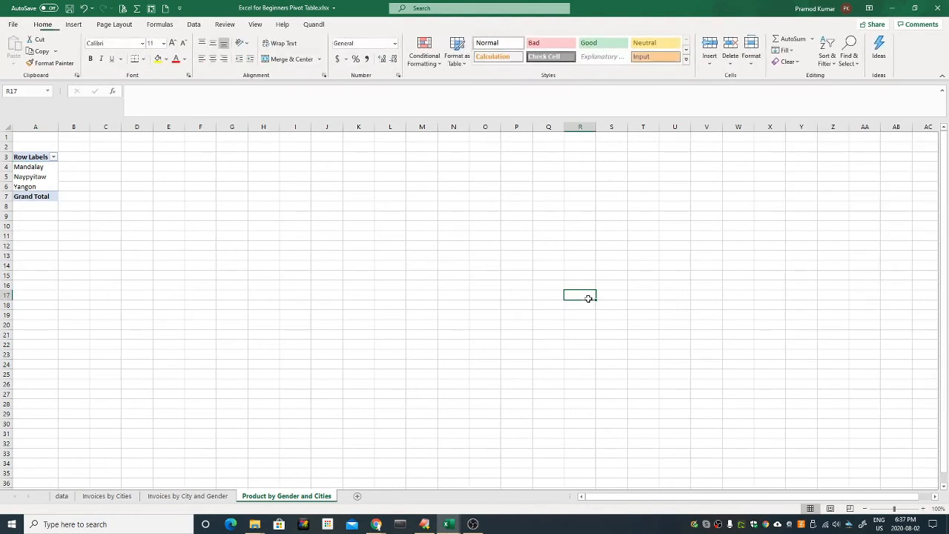
scroll(588, 298, "up", 4)
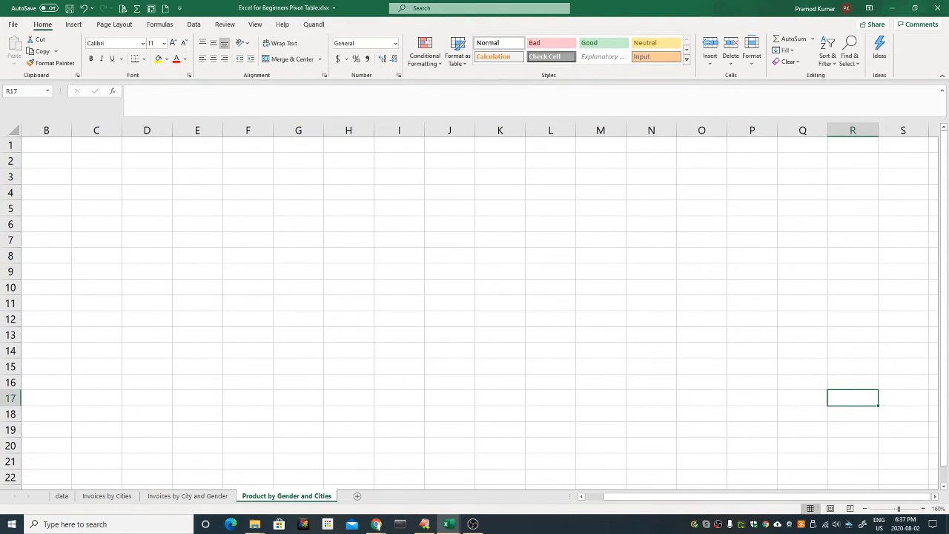
left_click(595, 504)
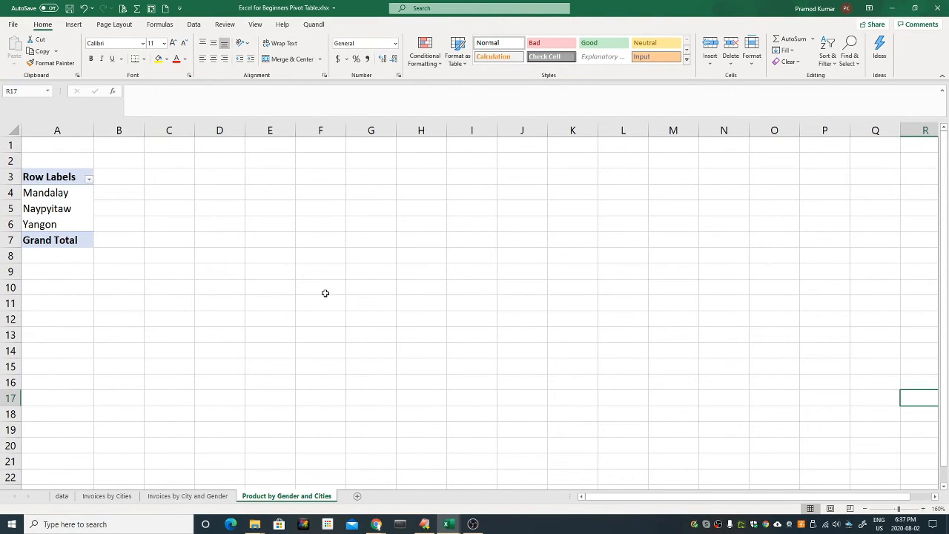
left_click(304, 188)
left_click(189, 276)
left_click(358, 363)
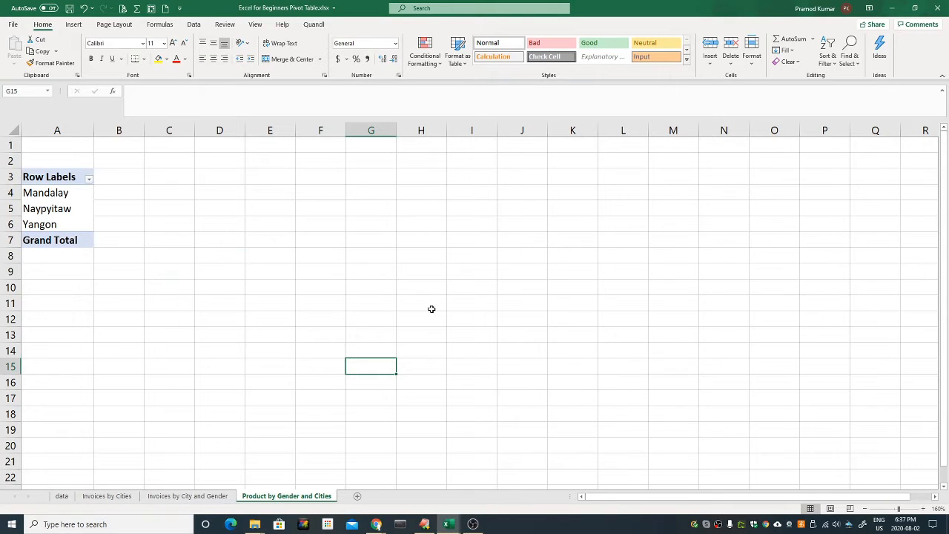
left_click(68, 209)
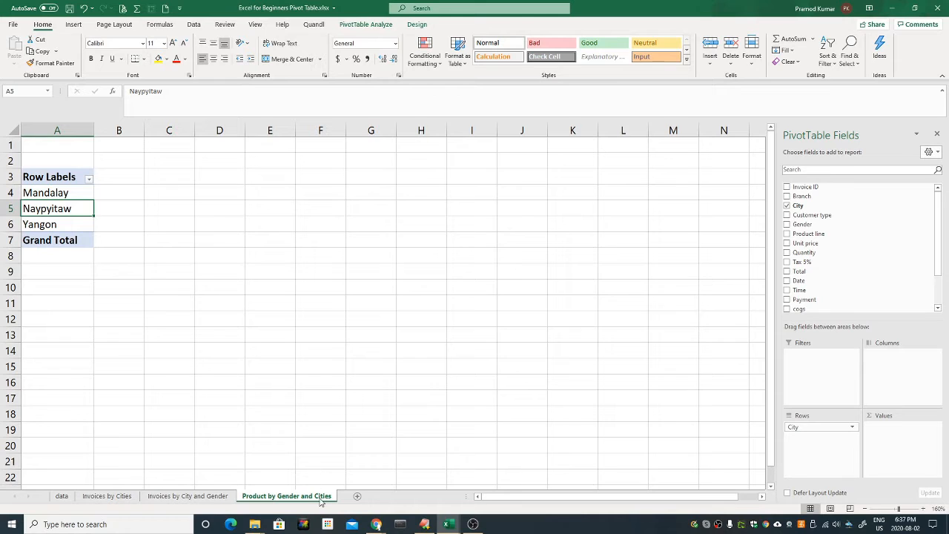
left_click(787, 224)
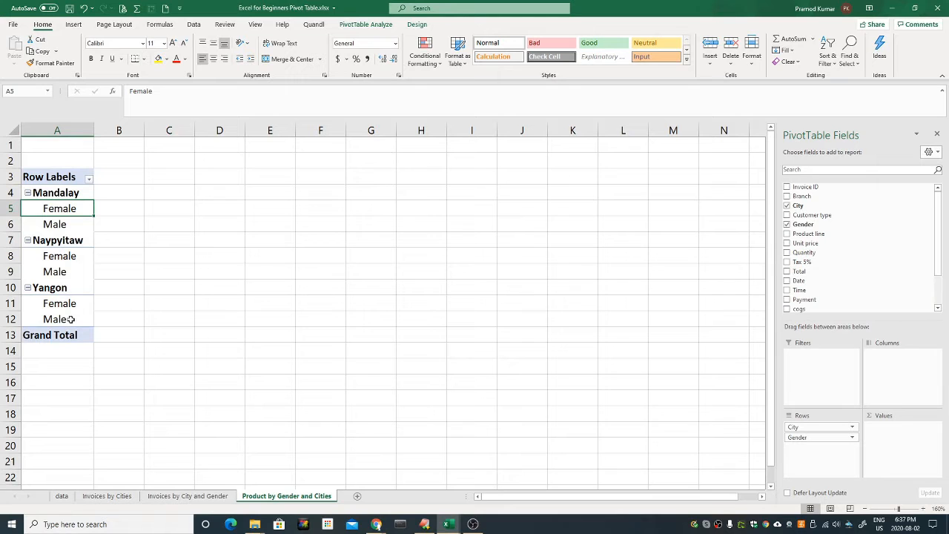
left_click(787, 233)
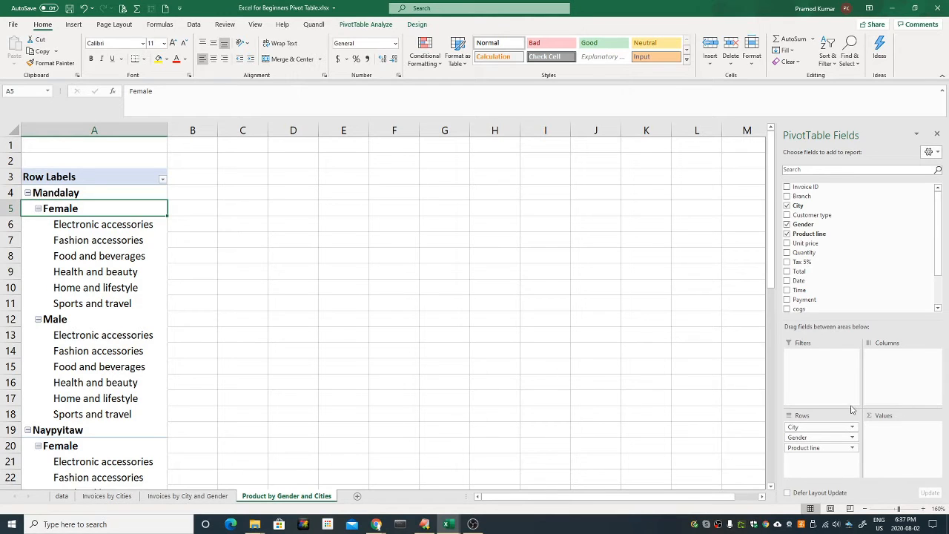
Add Invoice ID to the PivotTable values as a count and move Gender from rows to columns.
left_click_drag(940, 272, 945, 252)
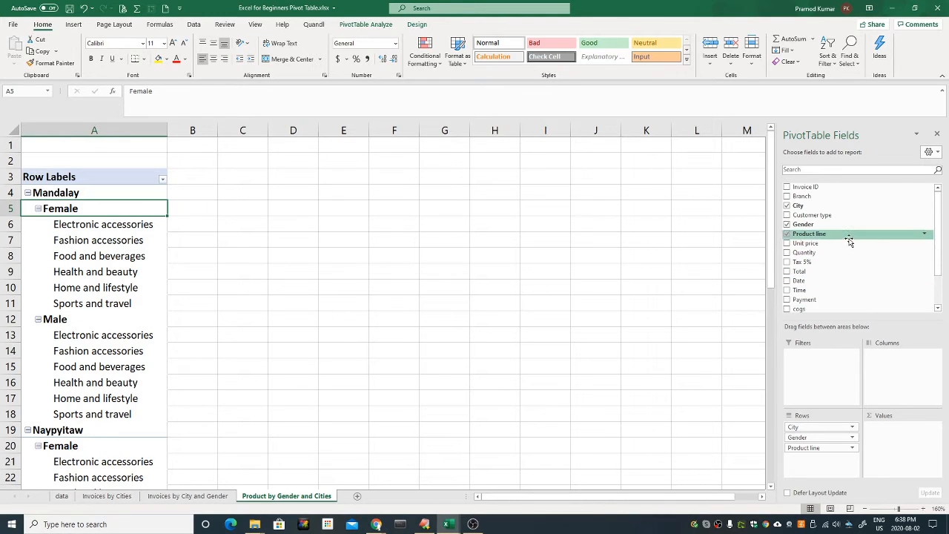
left_click_drag(803, 187, 903, 449)
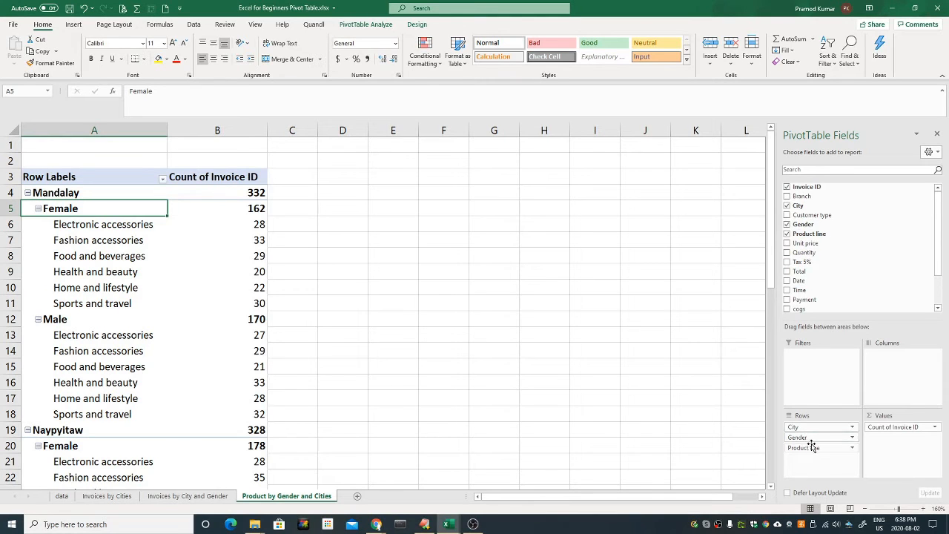
left_click_drag(807, 437, 901, 382)
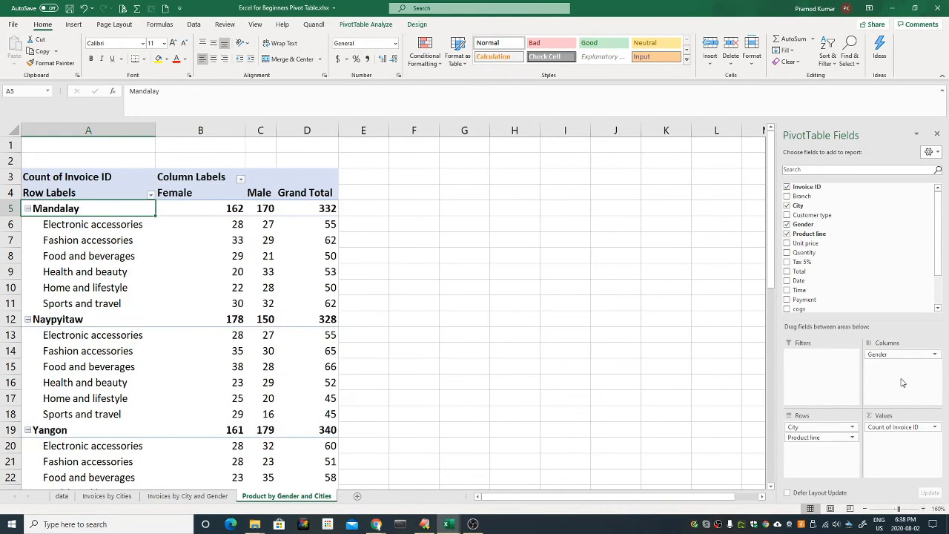
left_click(74, 226)
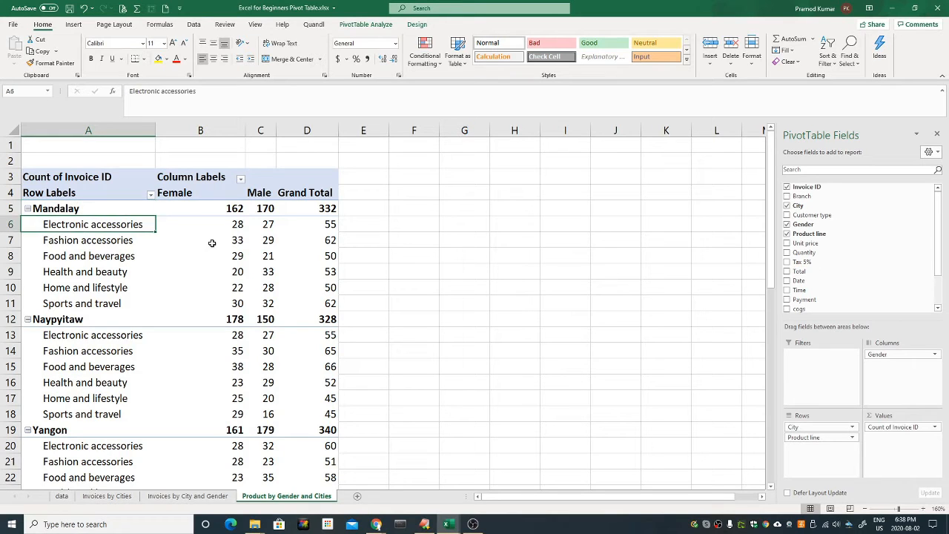
left_click(212, 244)
left_click(207, 271)
left_click(259, 290)
left_click(223, 302)
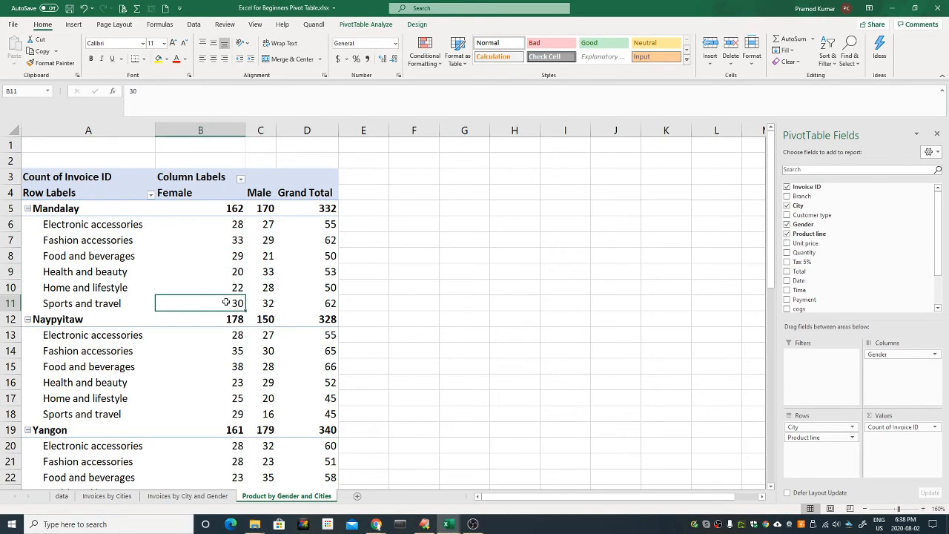
Rearrange the PivotTable layout so Product line is in the columns and Gender sits below City in the rows.
left_click(257, 302)
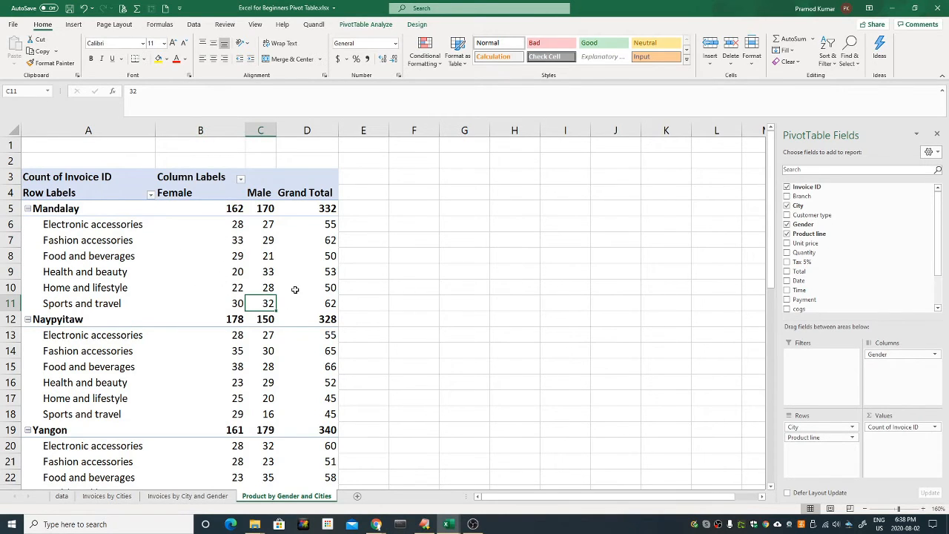
mouse_move(295, 290)
mouse_move(274, 196)
left_click_drag(912, 356, 895, 384)
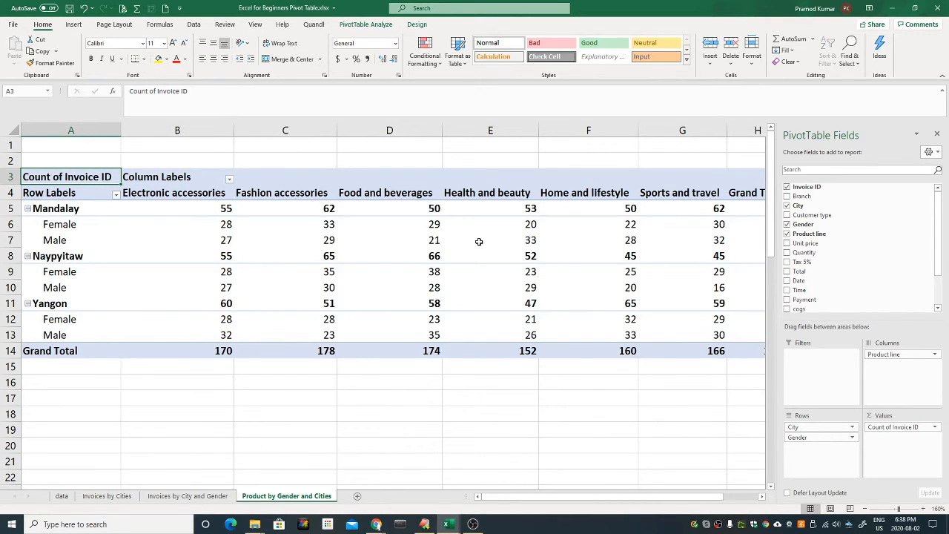
left_click(189, 239)
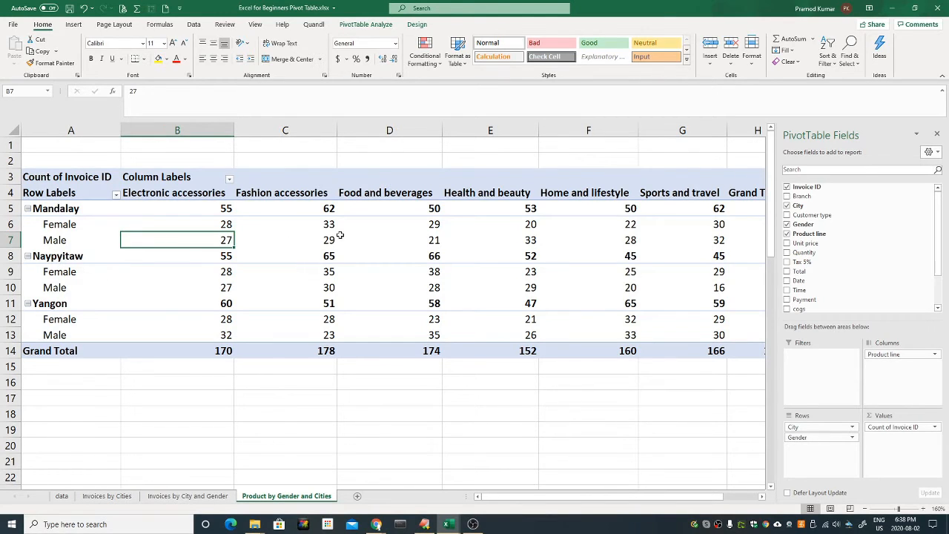
left_click(254, 238)
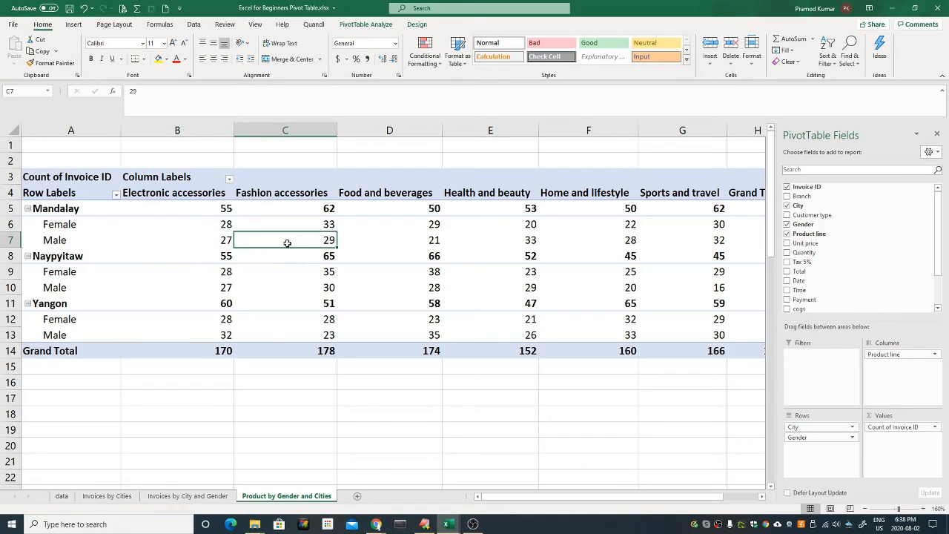
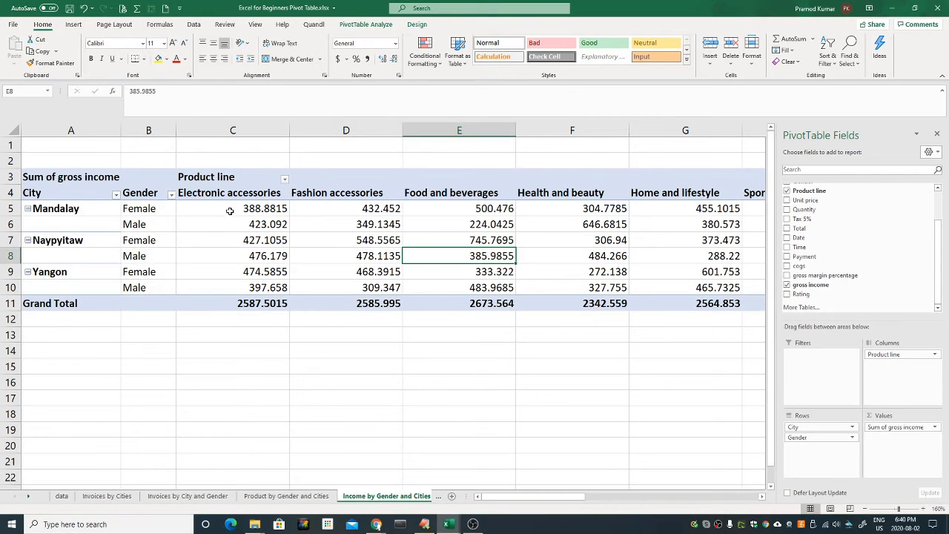
Format the gross income values and grand totals in C5:I11 with the dollar accounting format.
left_click_drag(230, 210, 723, 287)
left_click(474, 240)
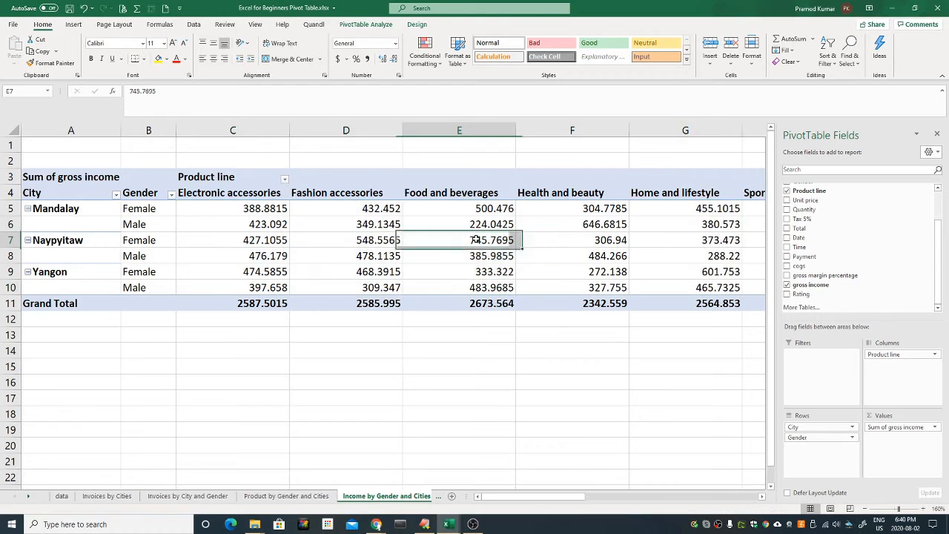
left_click(286, 229)
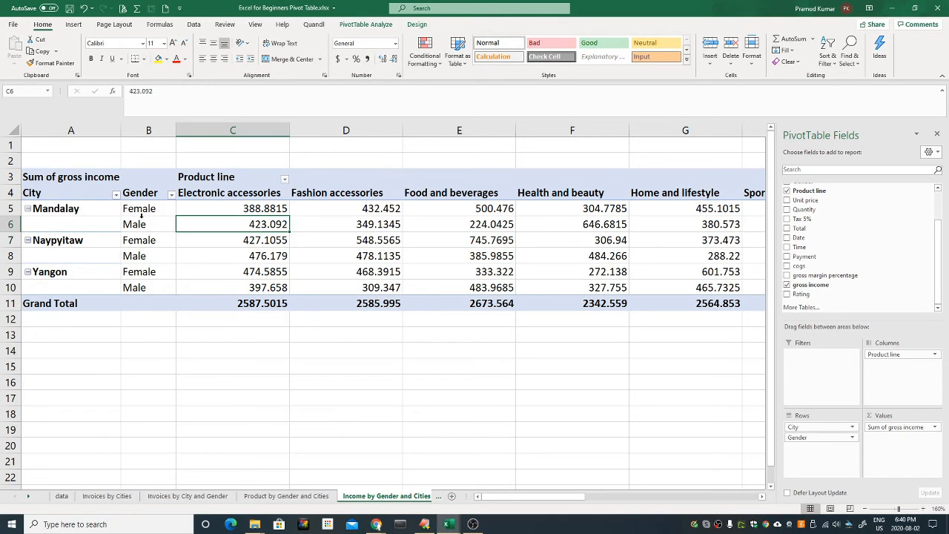
left_click(268, 269)
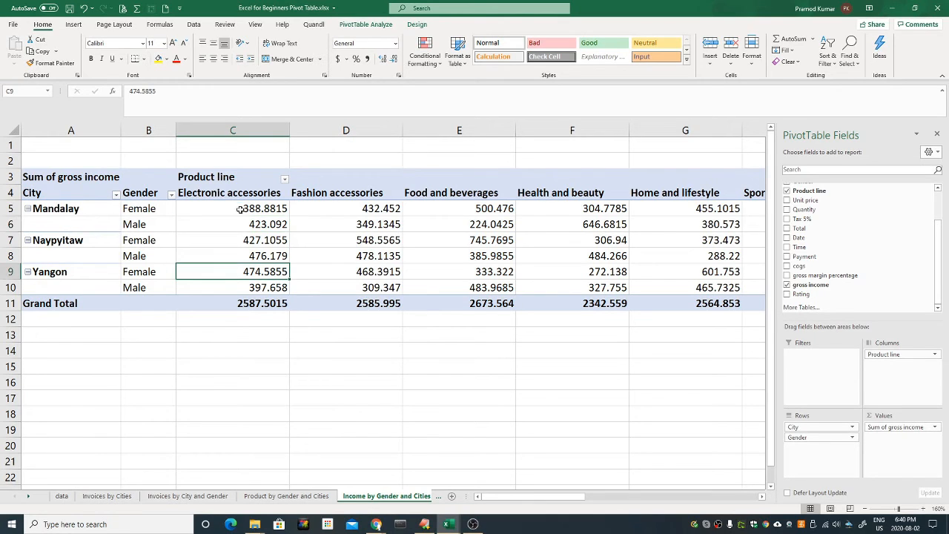
left_click_drag(251, 209, 661, 302)
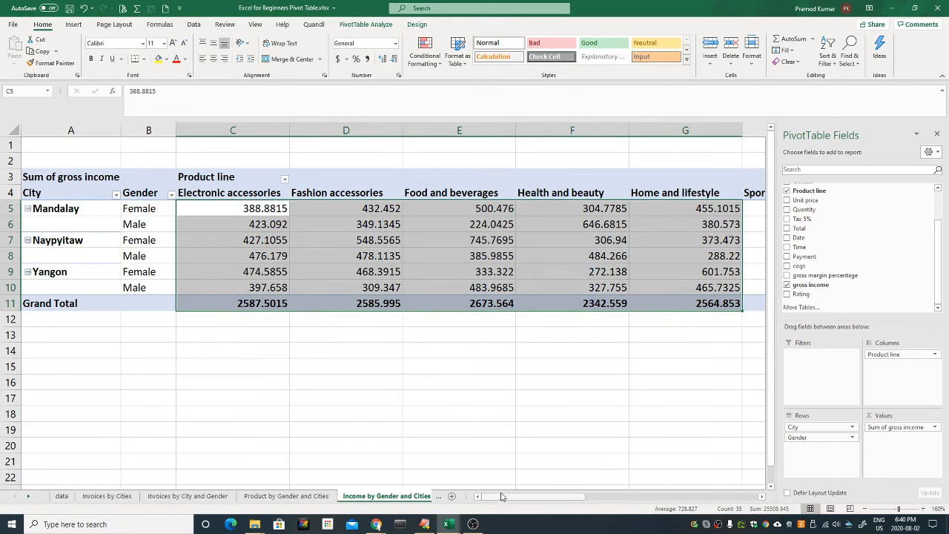
left_click(409, 272)
left_click_drag(263, 210, 704, 298)
left_click_drag(567, 497, 591, 496)
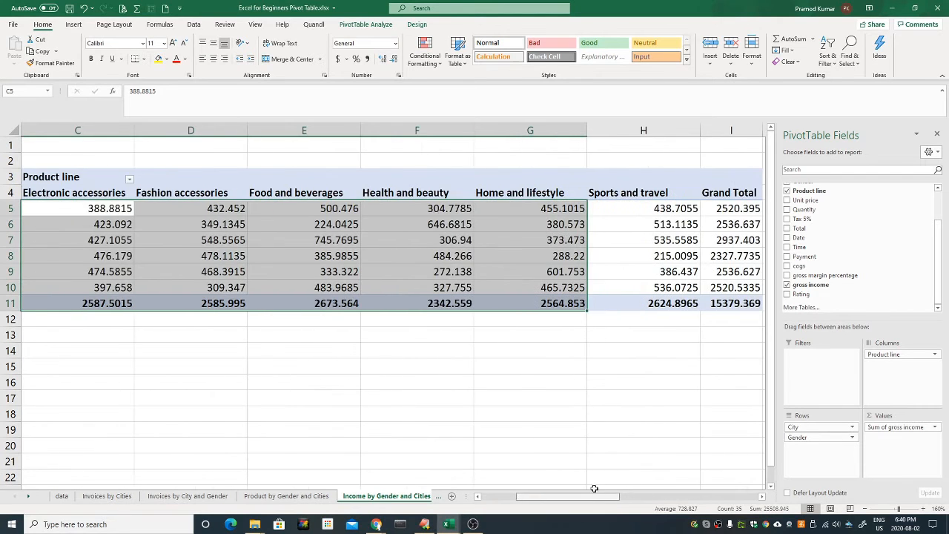
left_click(724, 301, "shift")
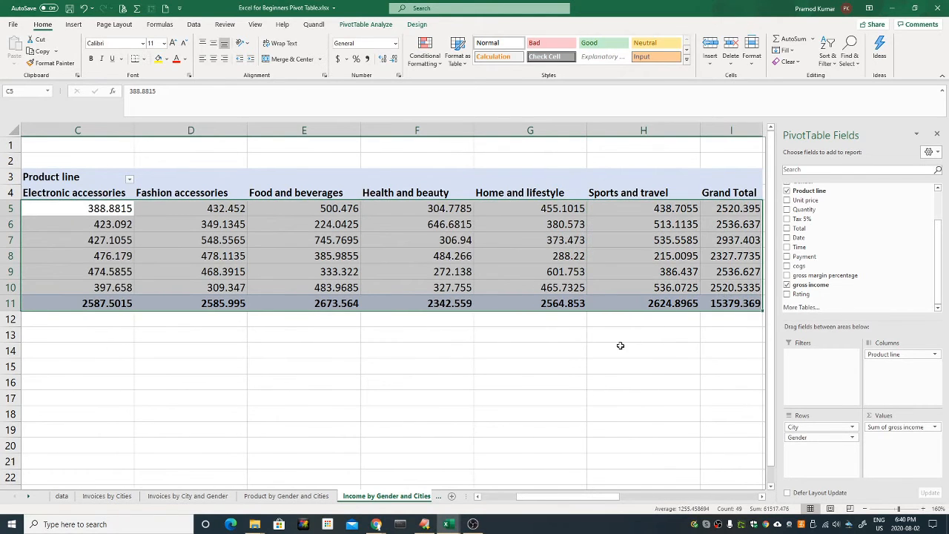
left_click(339, 59)
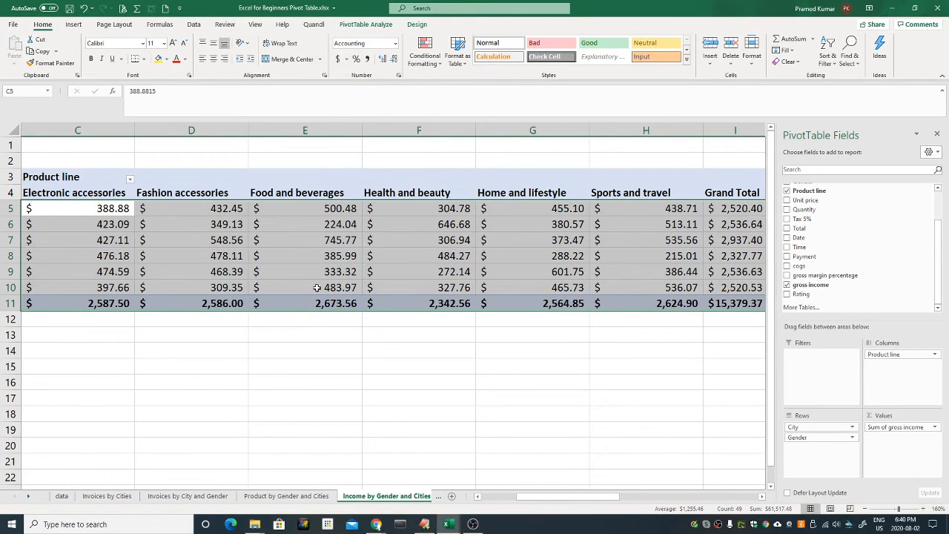
left_click(307, 256)
left_click(515, 253)
left_click(319, 256)
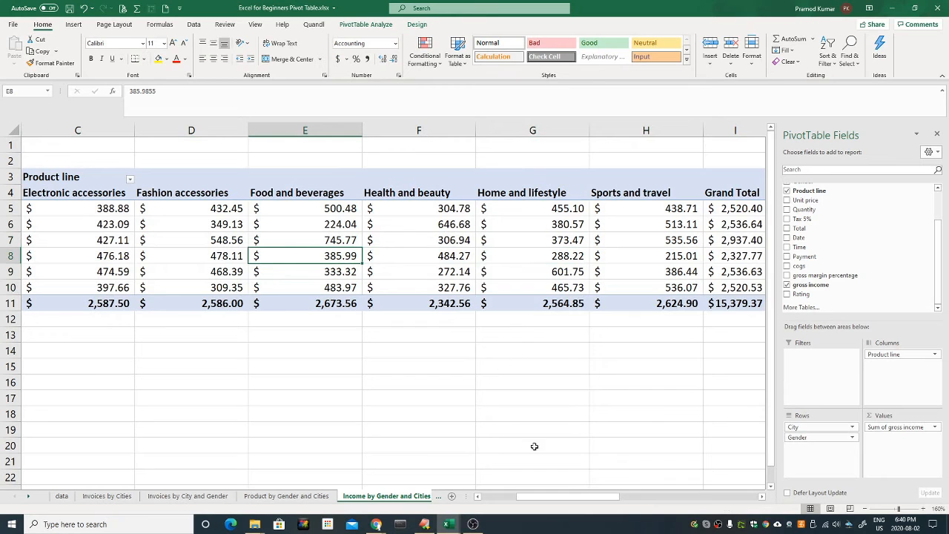
Examine the formatted gross income figures by city, gender and product line in the PivotTable.
left_click_drag(517, 501, 479, 502)
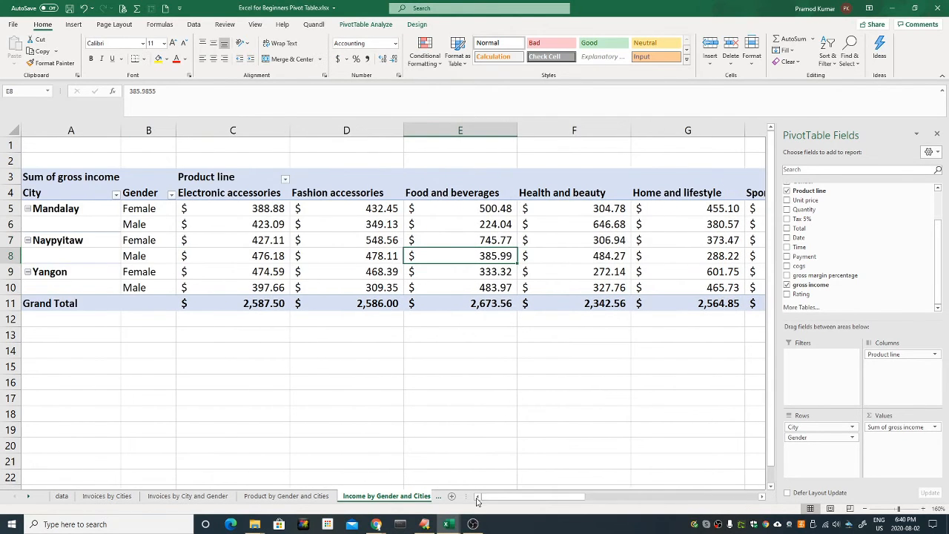
left_click(294, 241)
left_click(416, 24)
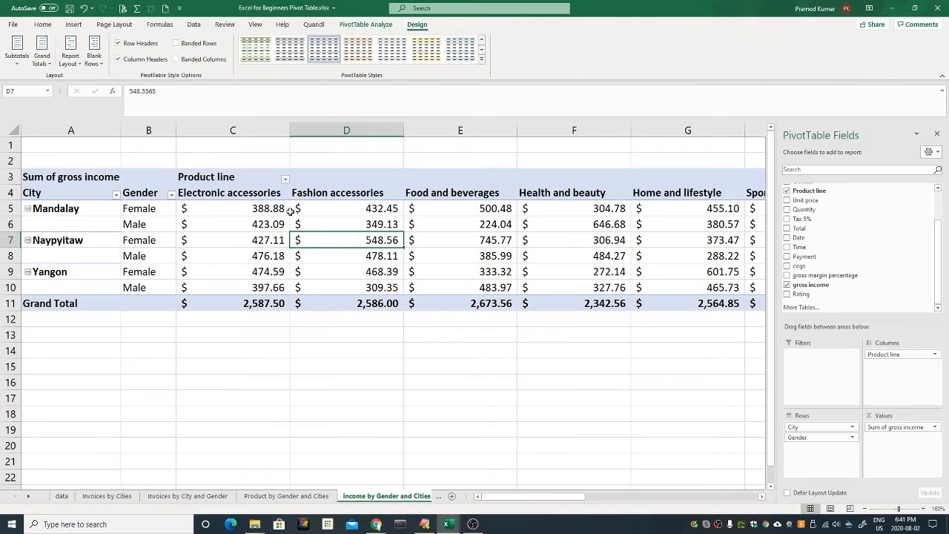
left_click(227, 238)
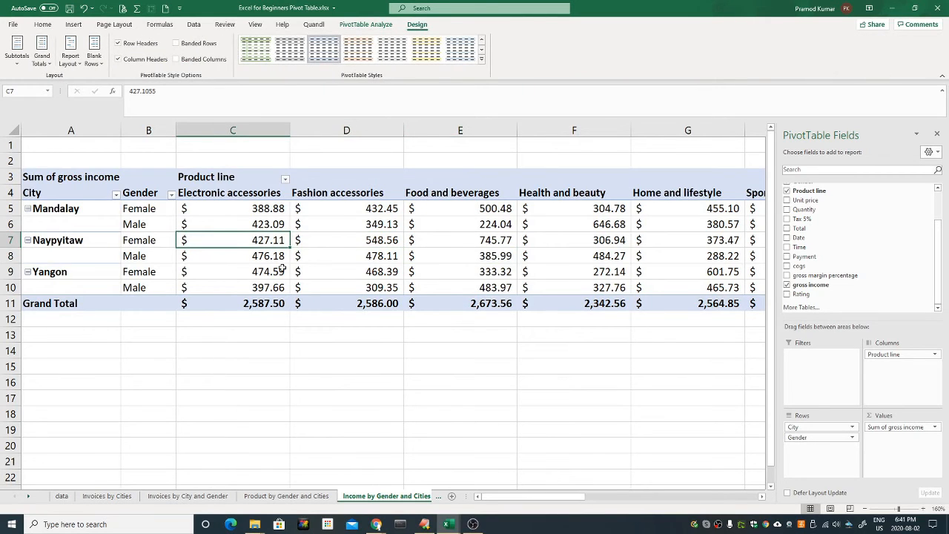
left_click(409, 258)
left_click(317, 251)
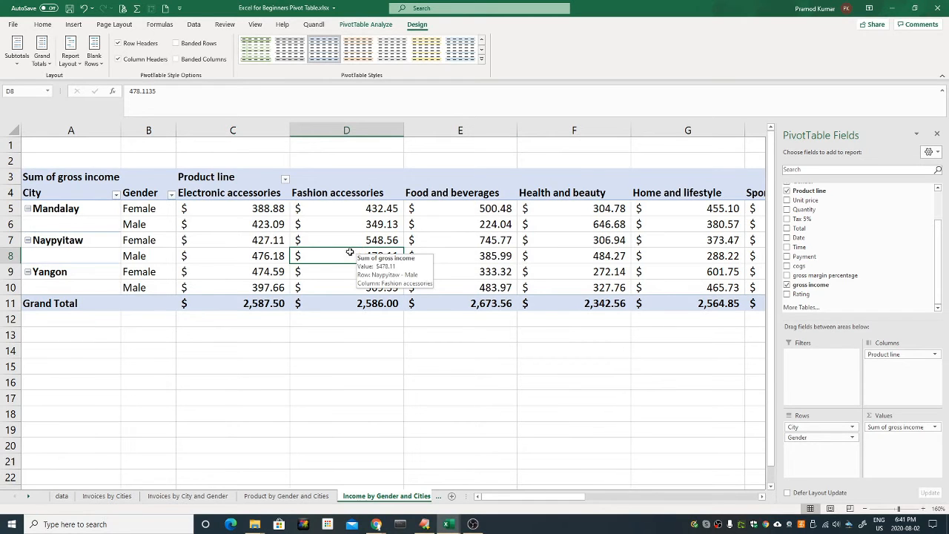
left_click(339, 212)
left_click(345, 275)
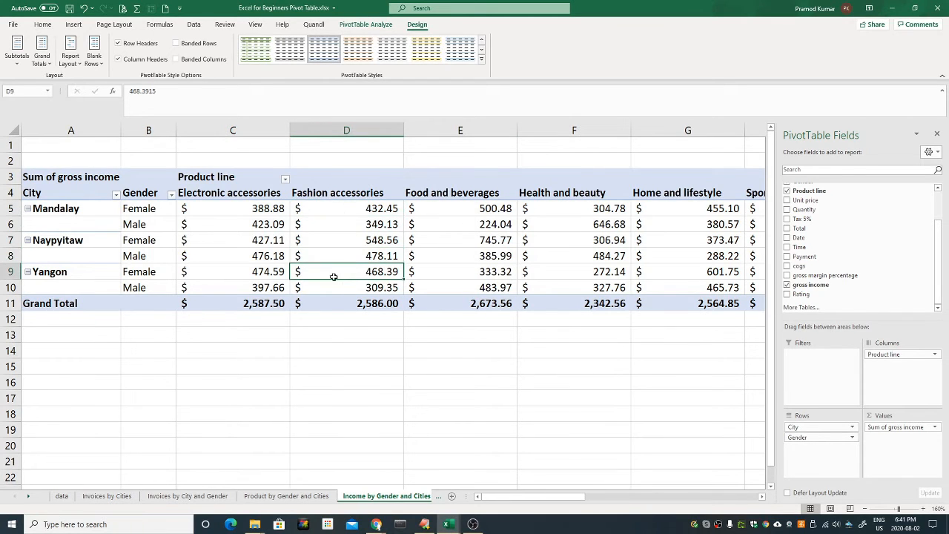
left_click(568, 354)
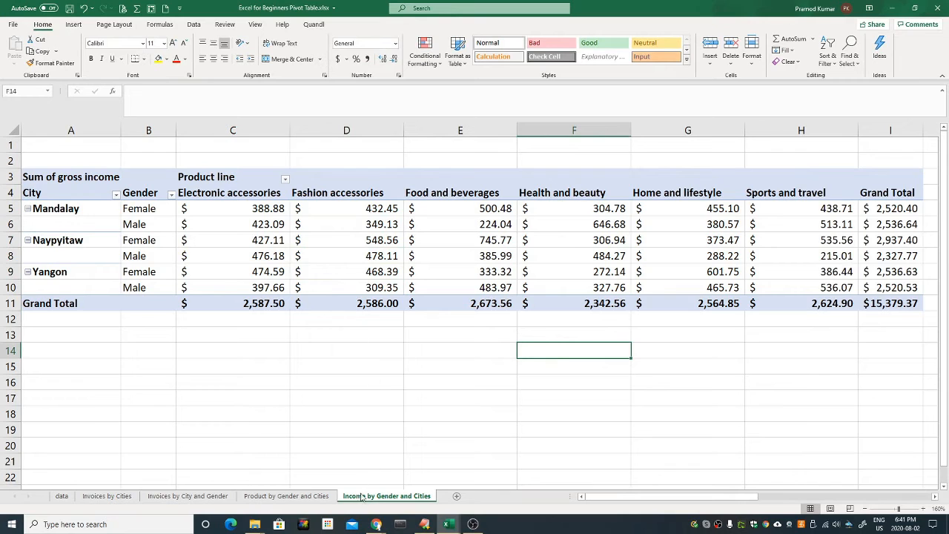
left_click(483, 241)
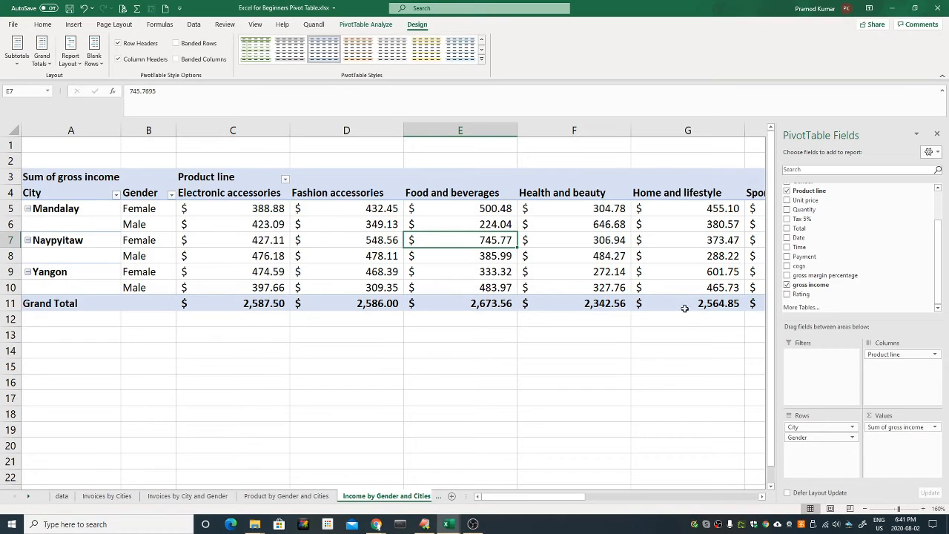
left_click(477, 276)
left_click(470, 228)
left_click(476, 382)
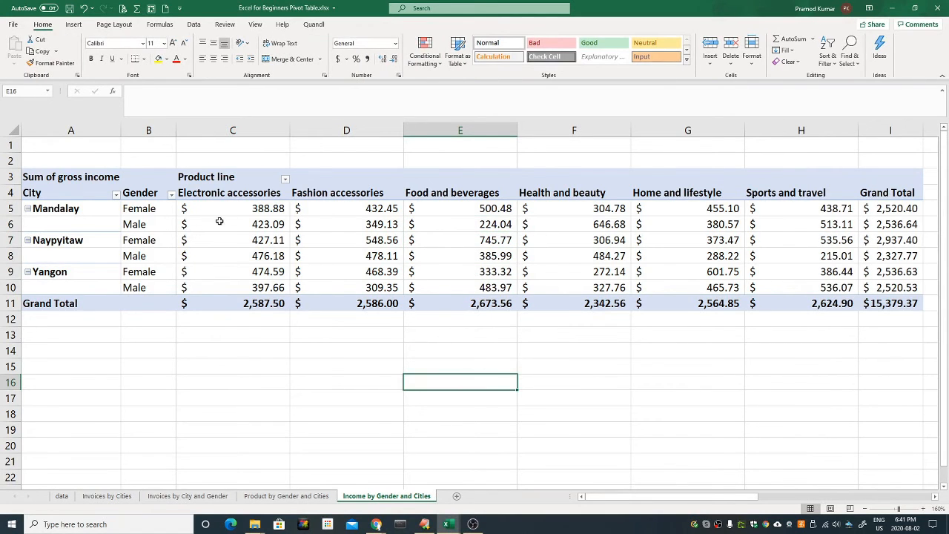
Review the calculation types available for summarizing the gross income value field, then cancel without changing it.
left_click(266, 255)
left_click(364, 269)
mouse_move(457, 252)
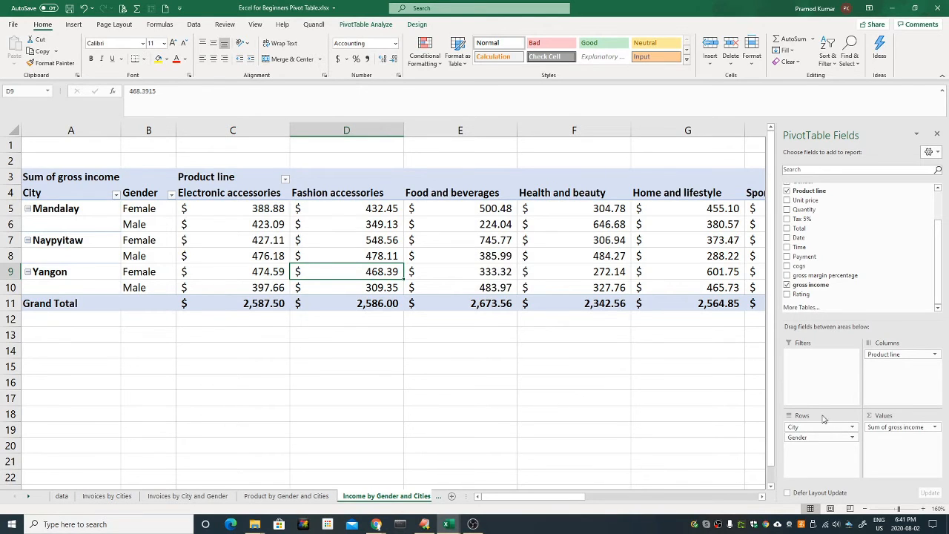
left_click(933, 429)
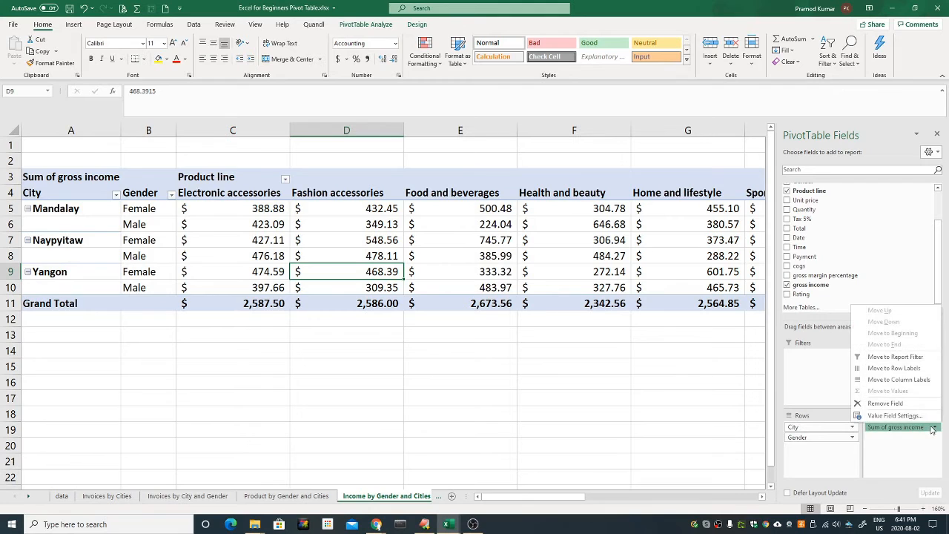
left_click(894, 416)
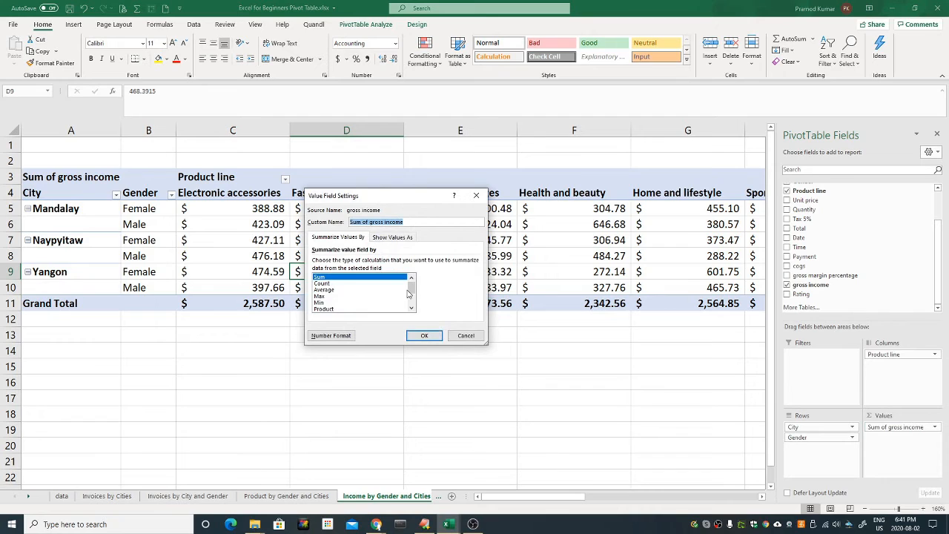
scroll(413, 291, "down", 1)
left_click_drag(413, 291, 413, 297)
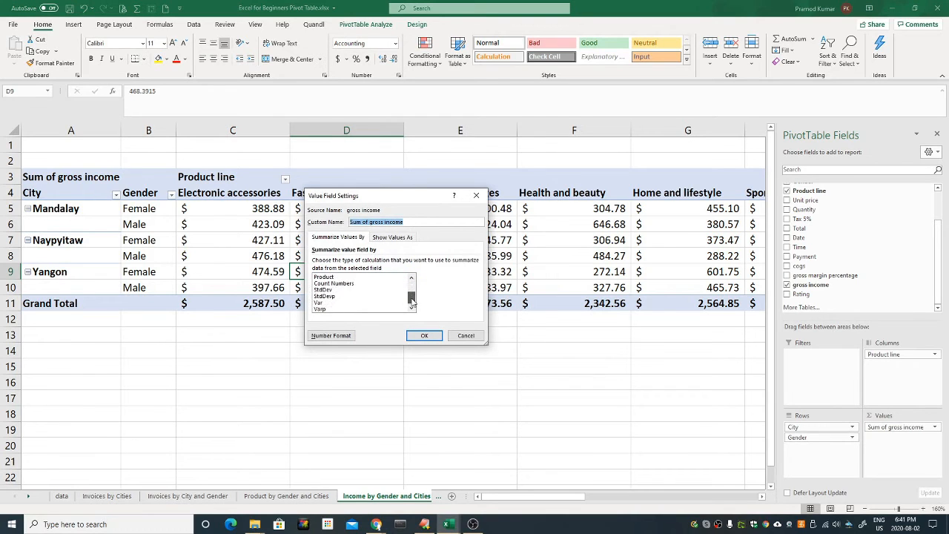
scroll(413, 297, "up", 3)
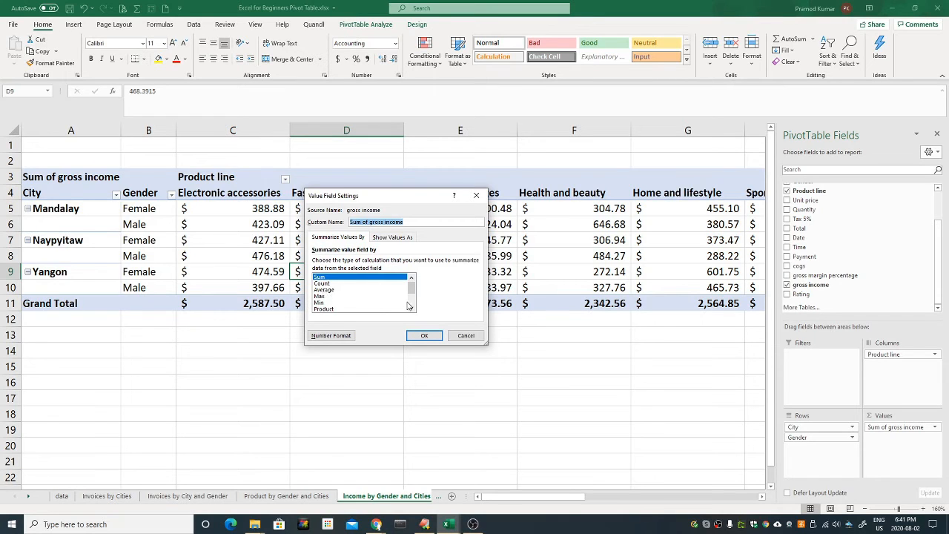
left_click_drag(412, 287, 413, 300)
left_click(465, 339)
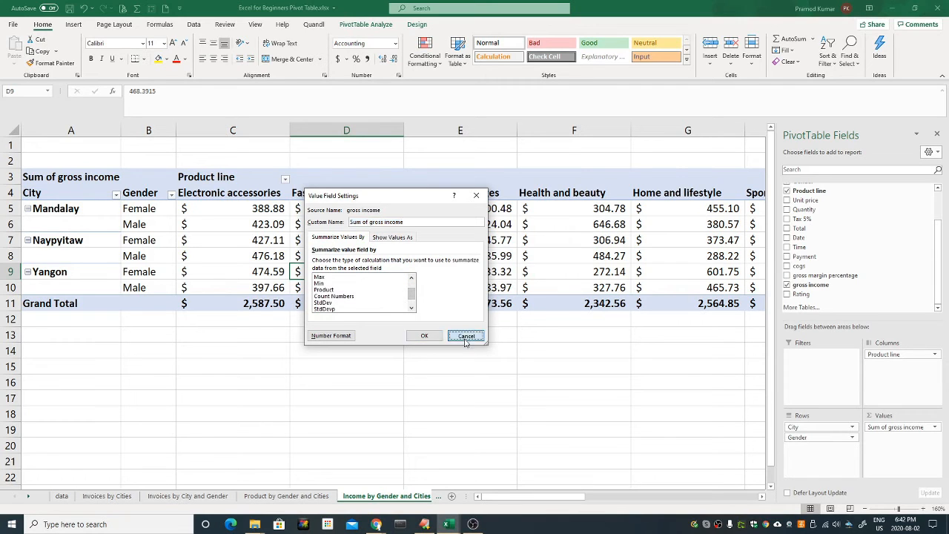
Create a copy of the Income by Gender and Cities sheet and move it behind all the other sheets.
left_click(408, 366)
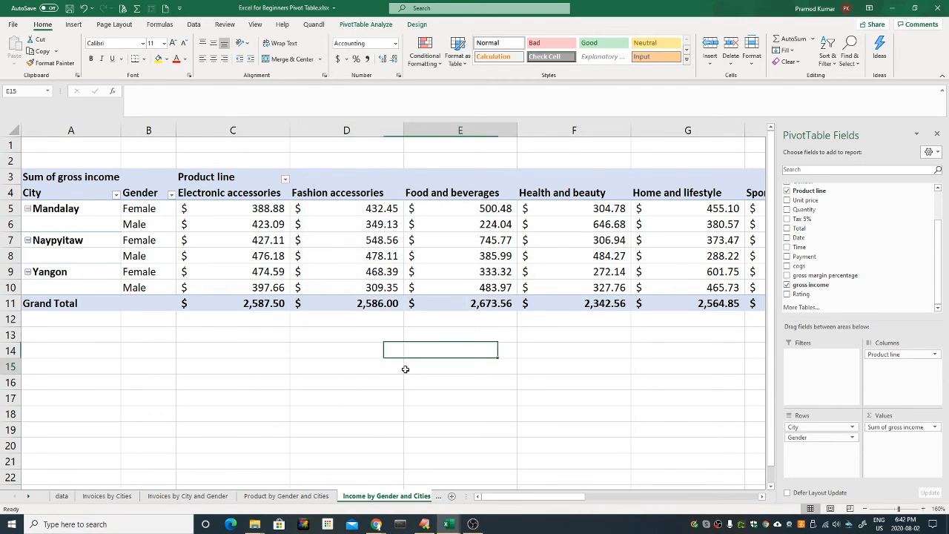
right_click(389, 502)
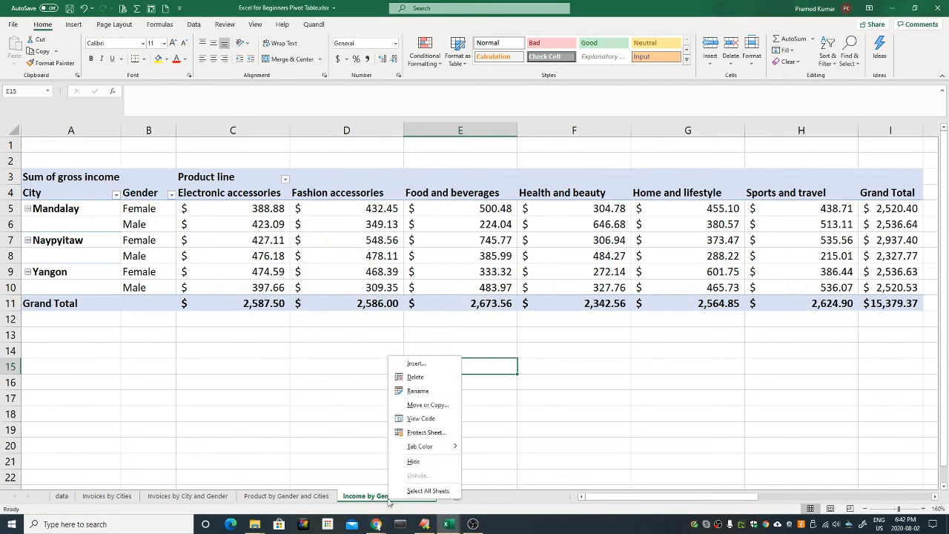
left_click(415, 406)
left_click(395, 415)
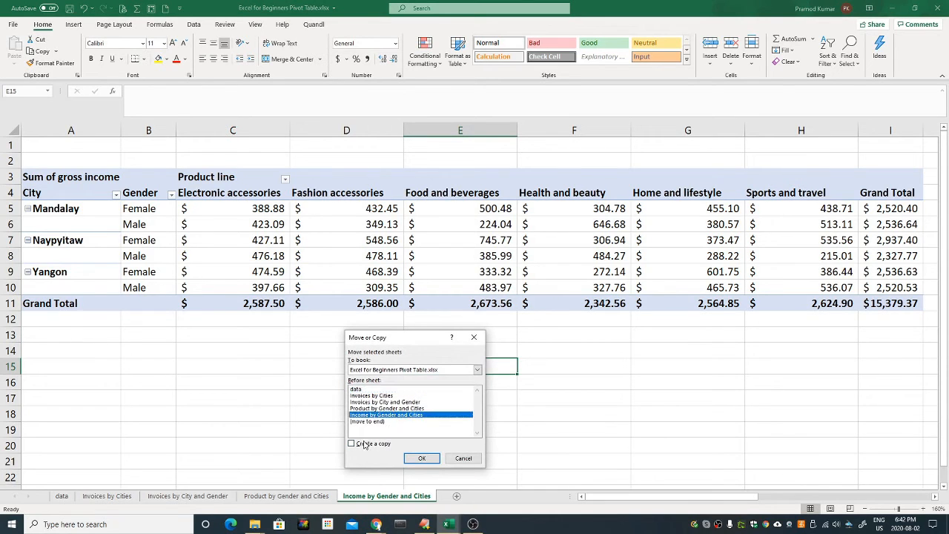
left_click(352, 444)
left_click(422, 459)
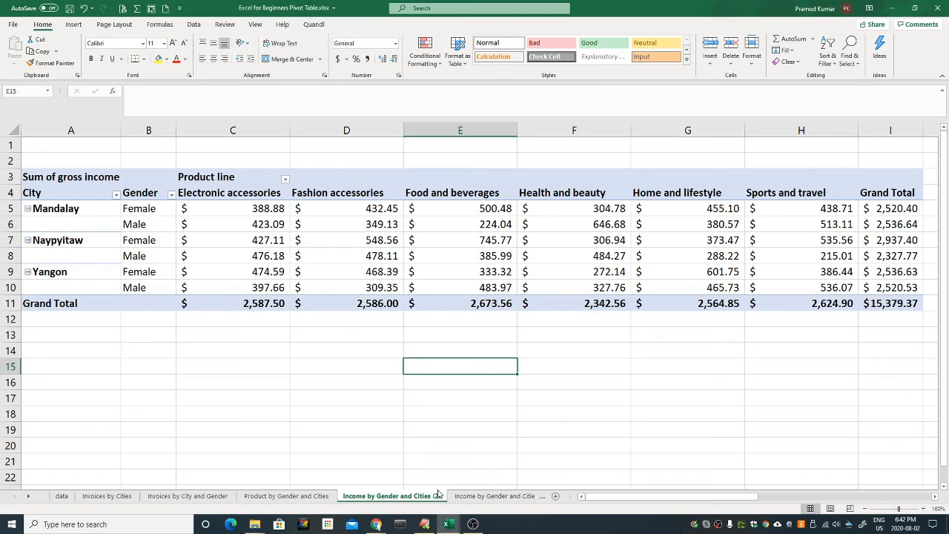
left_click_drag(415, 499, 542, 499)
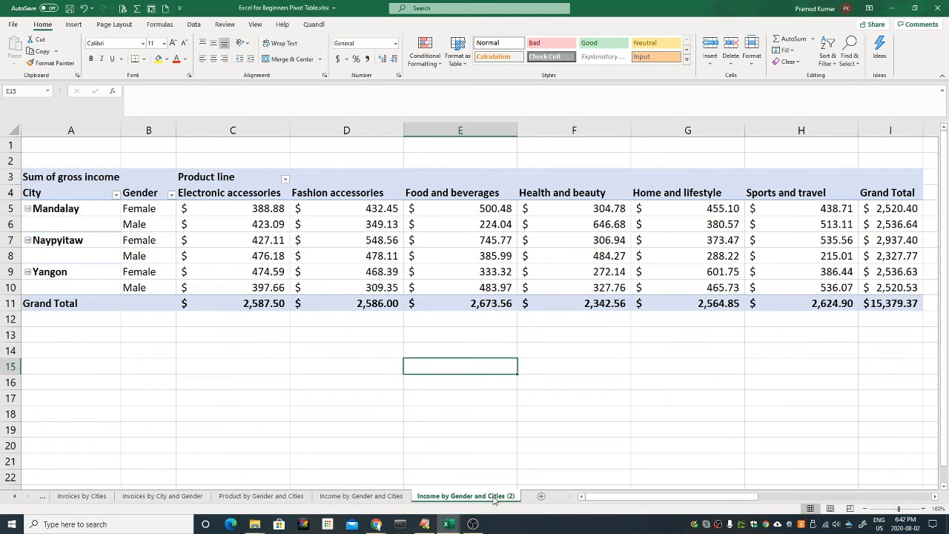
Rename the copied sheet Avg Income by Gender and Cities.
double_click(493, 498)
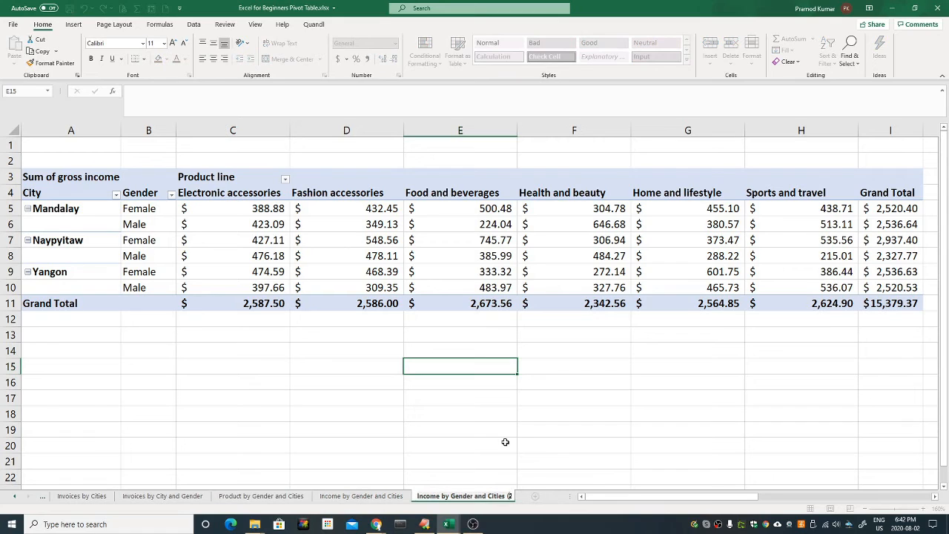
key("BackSpace")
key("BackSpace")
key("BackSpace")
key("BackSpace")
key("Home")
type("Av")
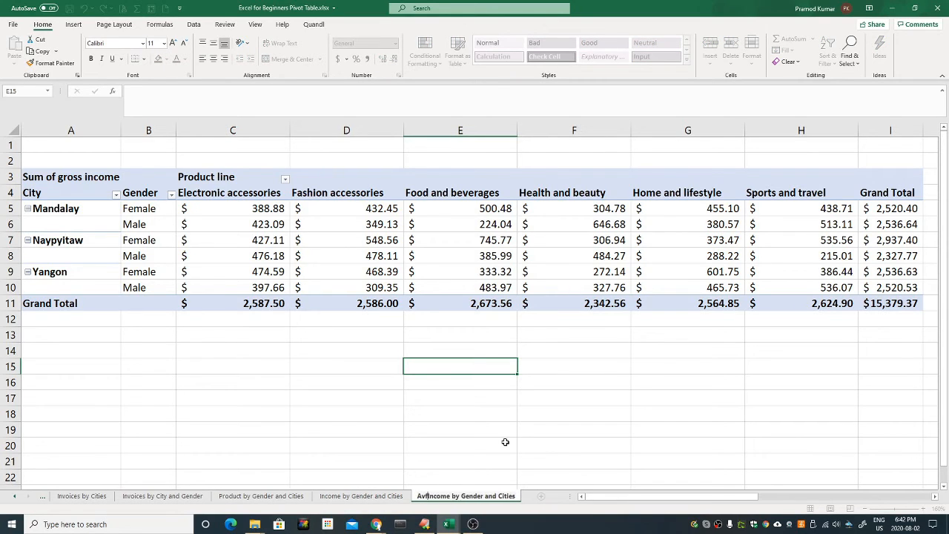
type("g")
key("Return")
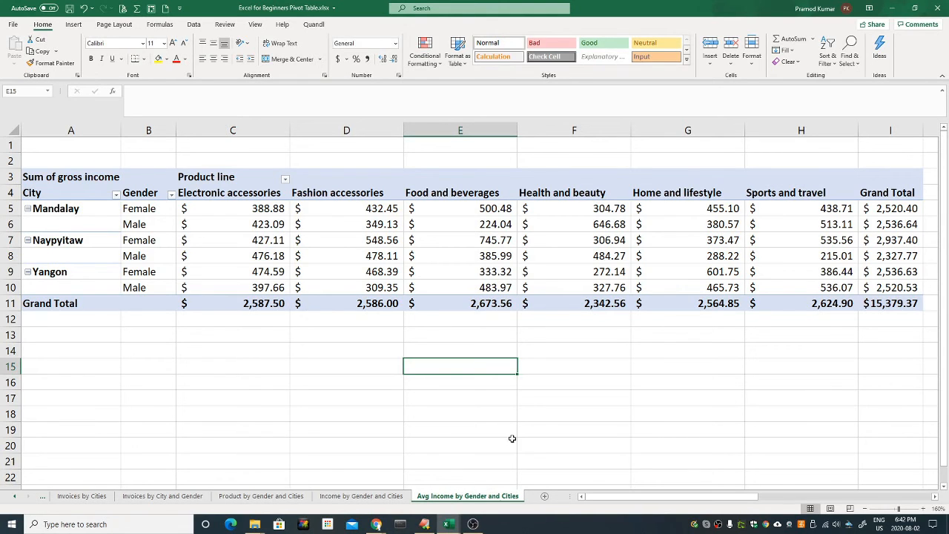
Change the gross income value field in the Avg Income by Gender and Cities PivotTable to summarize by Average.
left_click(351, 256)
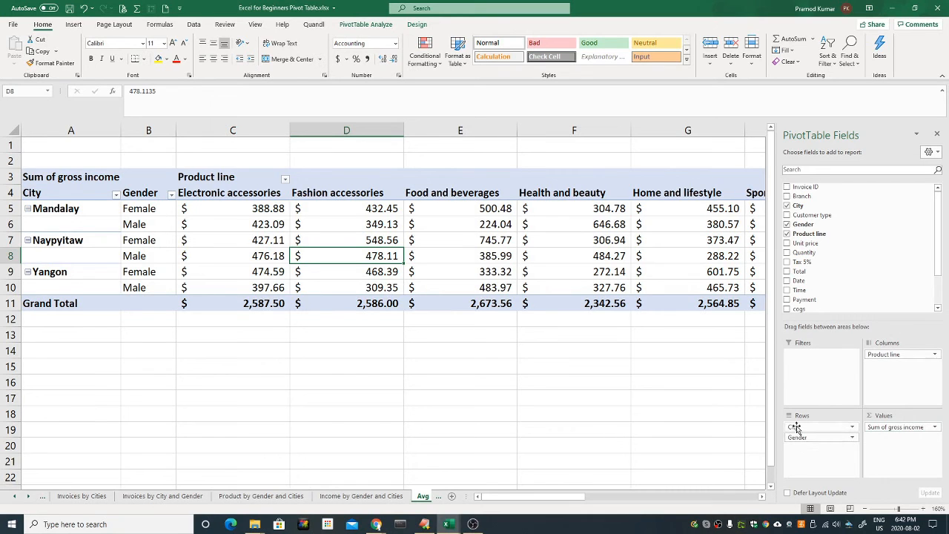
left_click(933, 428)
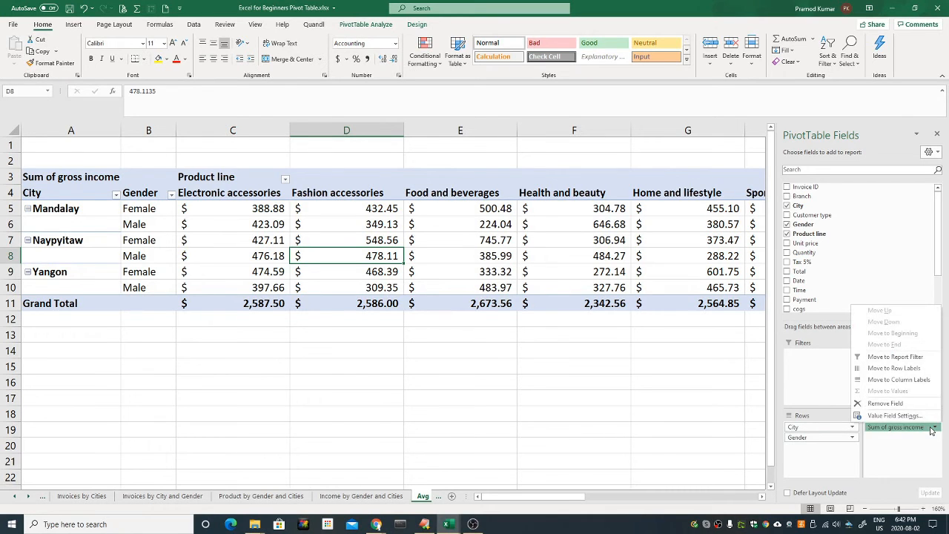
left_click(895, 415)
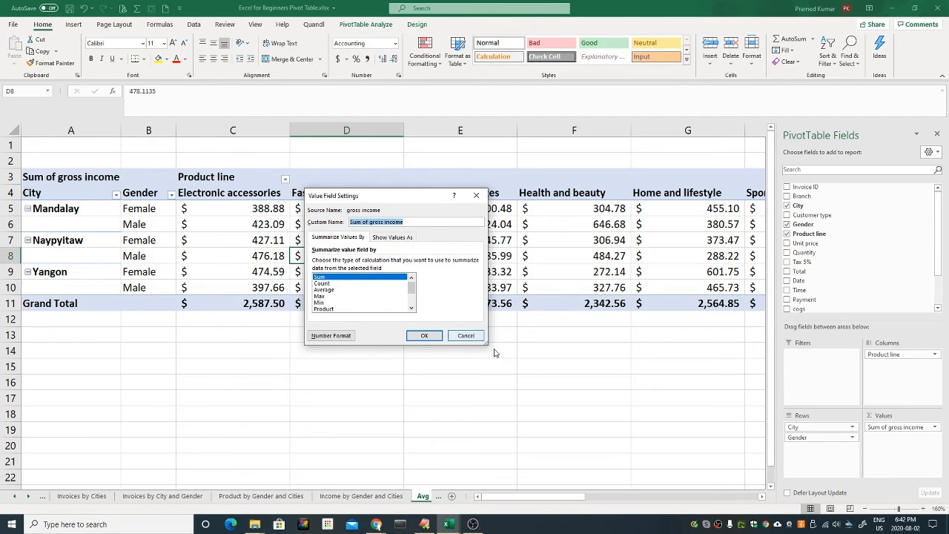
left_click(466, 335)
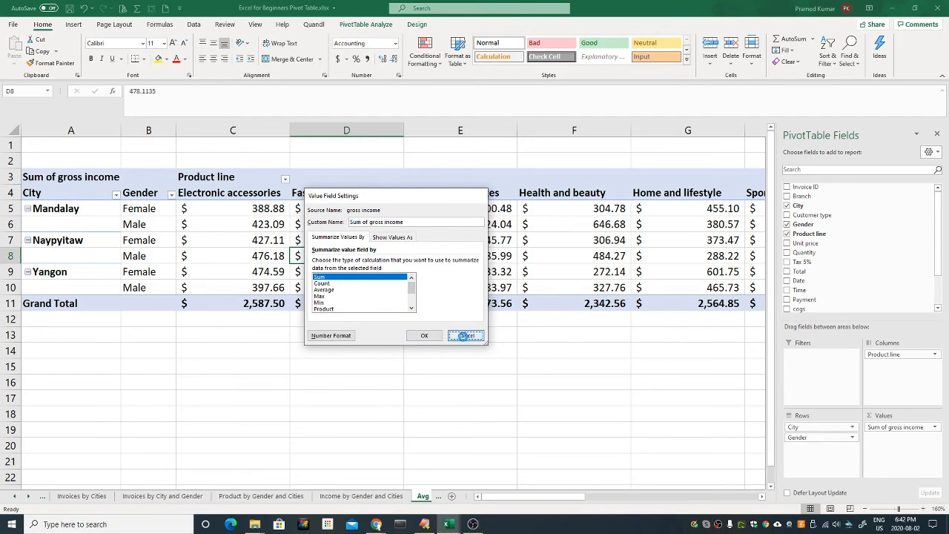
left_click(933, 428)
left_click(895, 415)
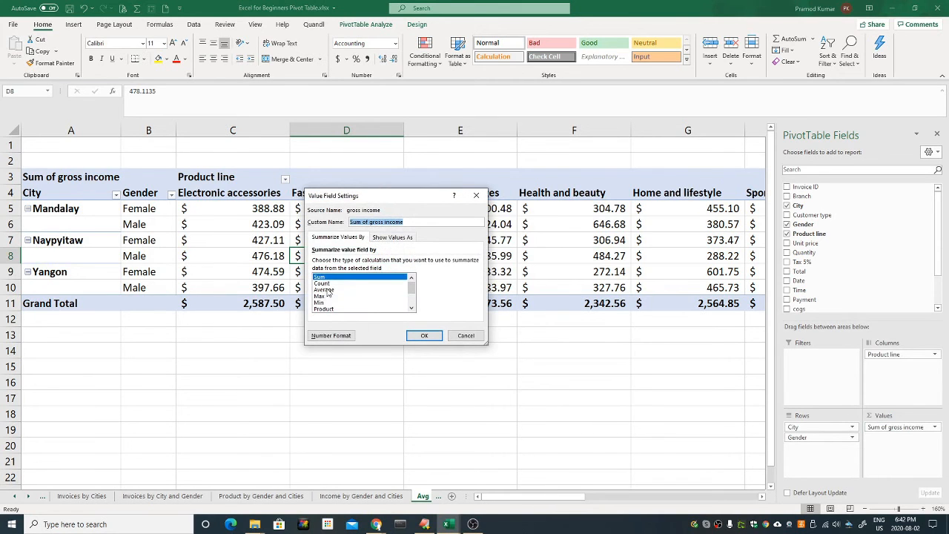
left_click(326, 290)
left_click(420, 336)
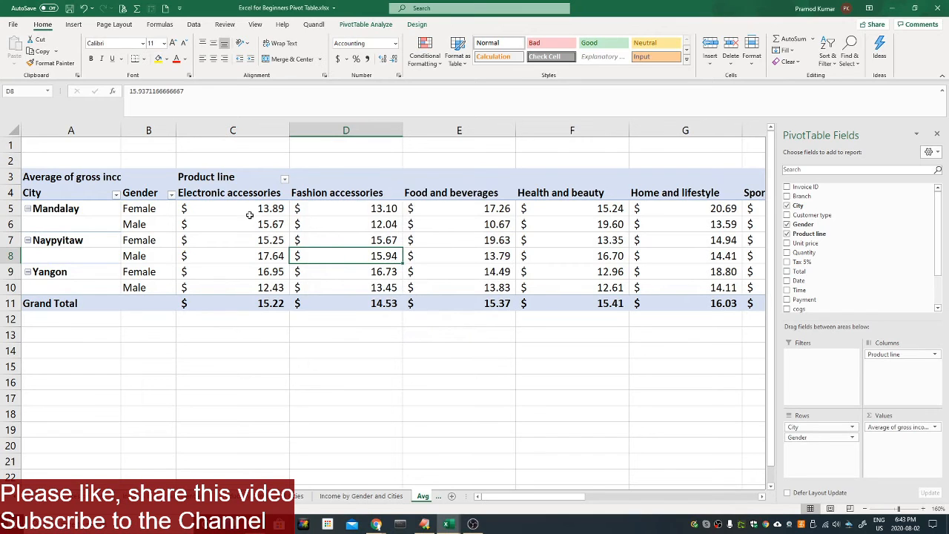
Examine the average gross income figures by city, gender and product line in the PivotTable.
left_click_drag(250, 215, 703, 288)
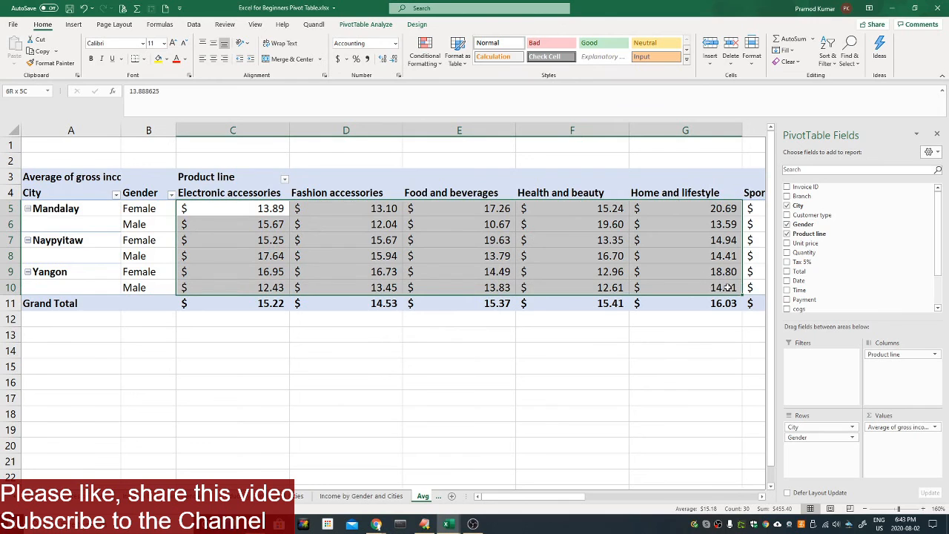
left_click(252, 226)
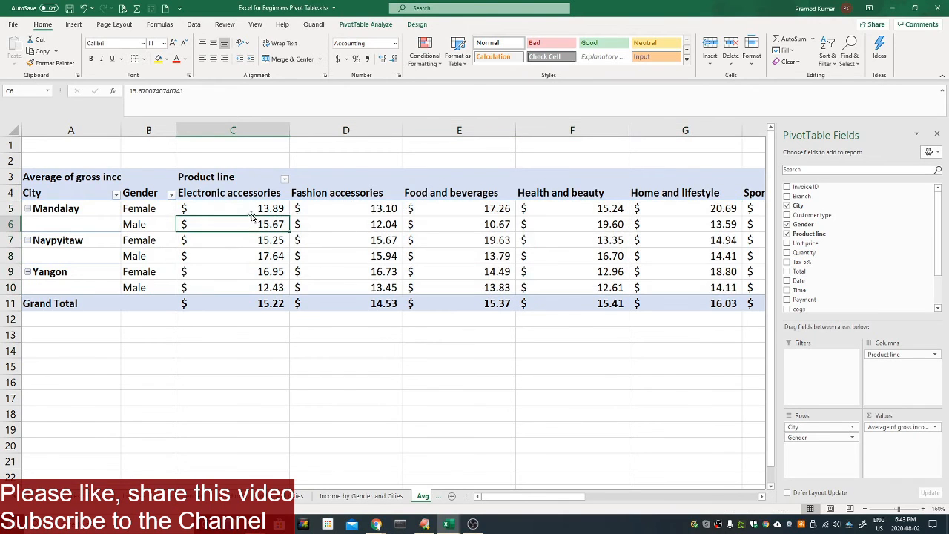
left_click_drag(252, 210, 258, 291)
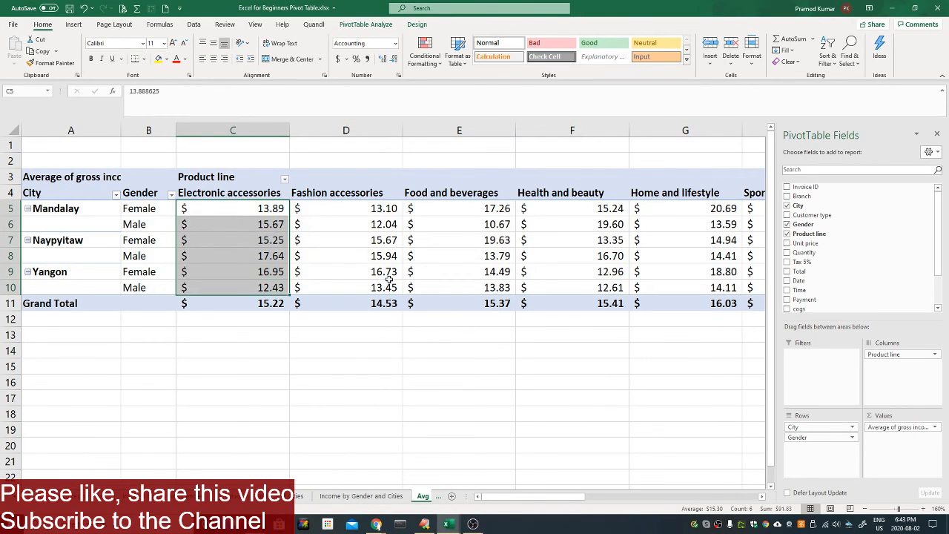
left_click(345, 293)
mouse_move(504, 503)
left_mouse_down()
mouse_move(534, 505)
mouse_move(513, 507)
left_mouse_up()
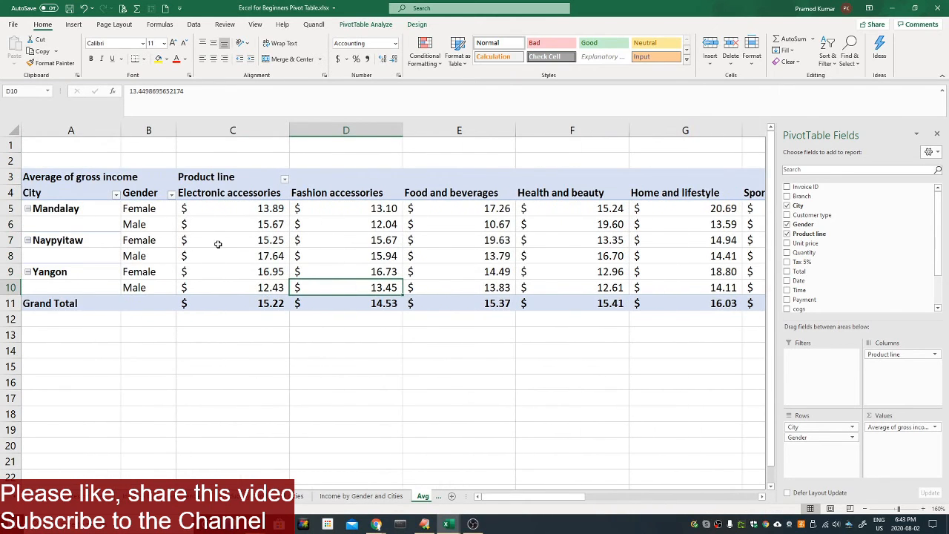
left_click(461, 260)
left_click(341, 254)
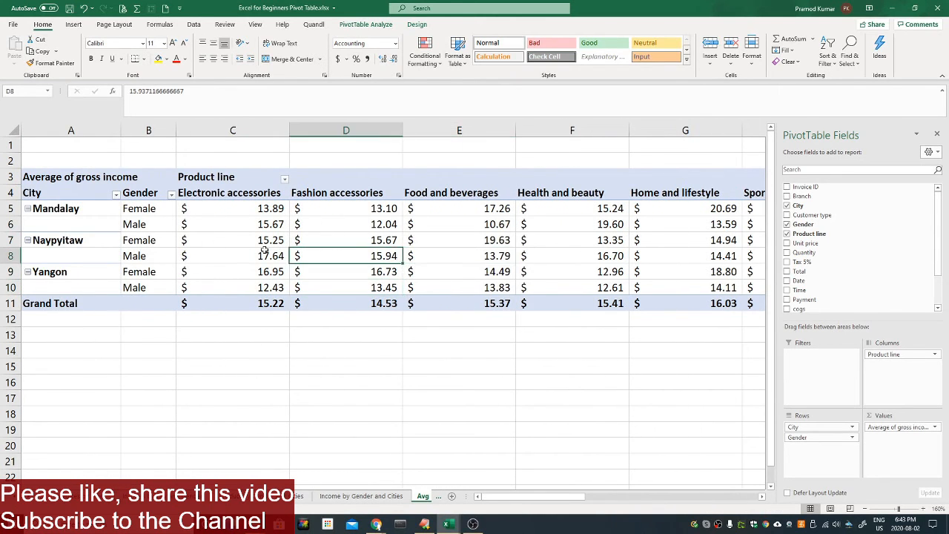
left_click(264, 253)
left_click(385, 254)
left_click(216, 356)
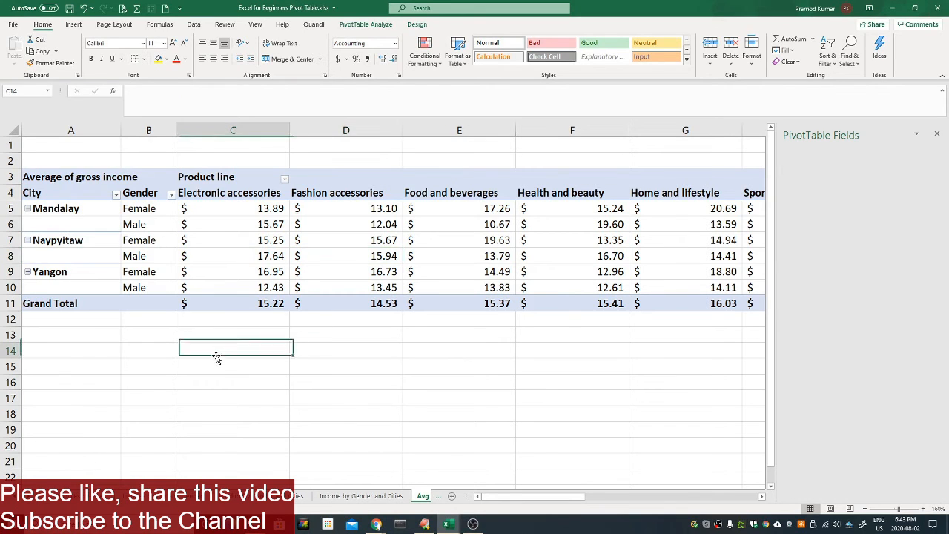
left_click(243, 258)
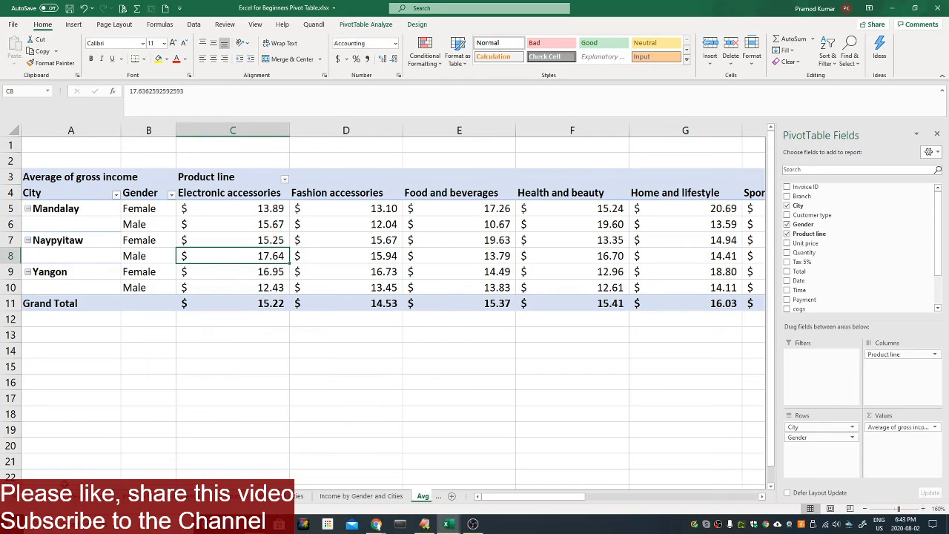
Switch to the sheet holding the sales data table and select a cell in its Date column.
left_click(31, 496)
left_click(31, 497)
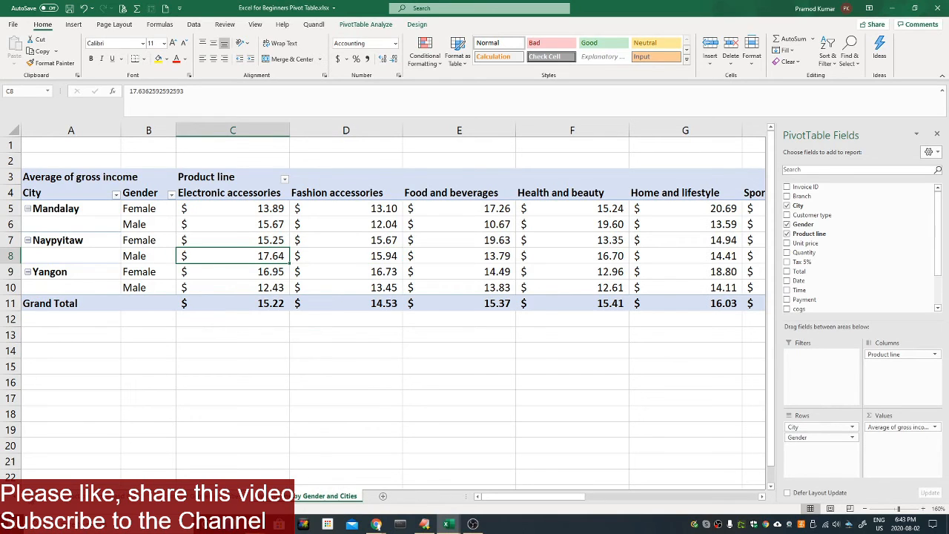
left_click(31, 497)
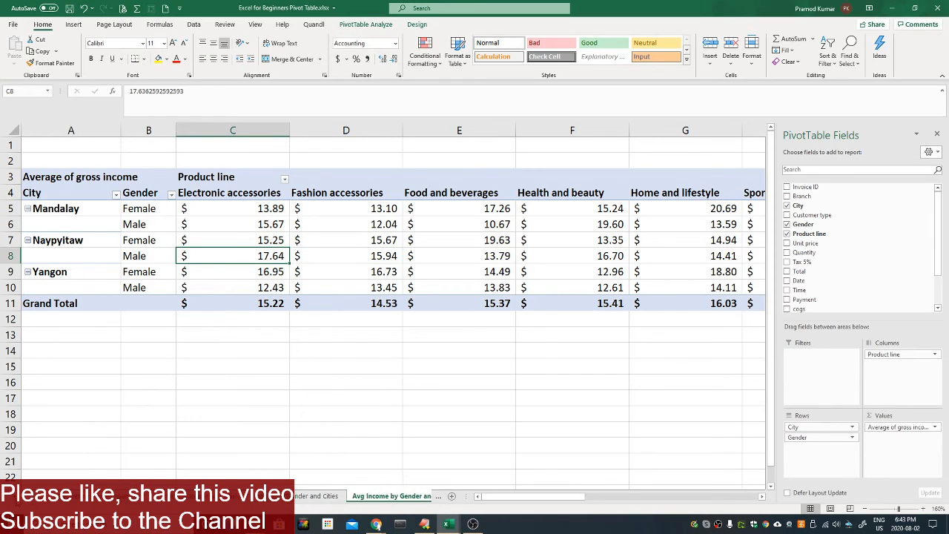
left_click(15, 499)
left_click(15, 498)
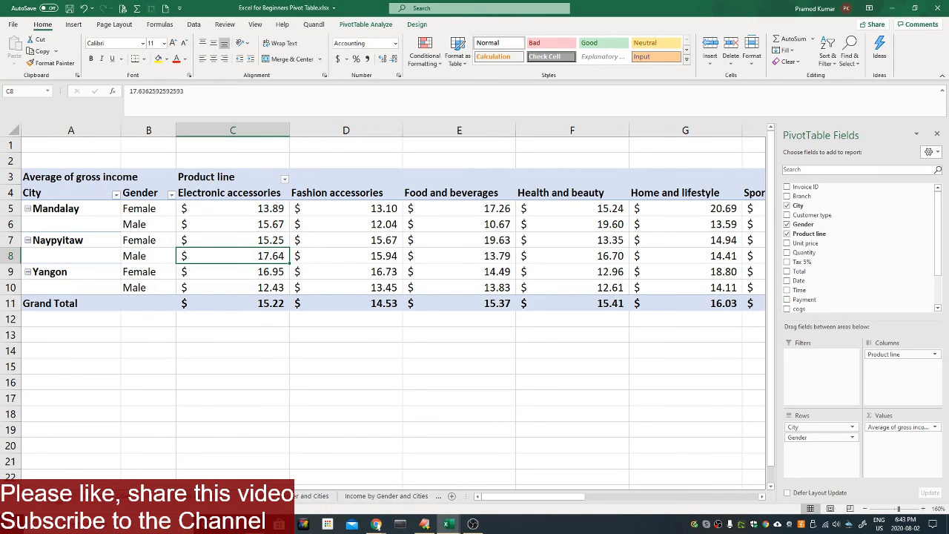
left_click(148, 497)
left_click(315, 281)
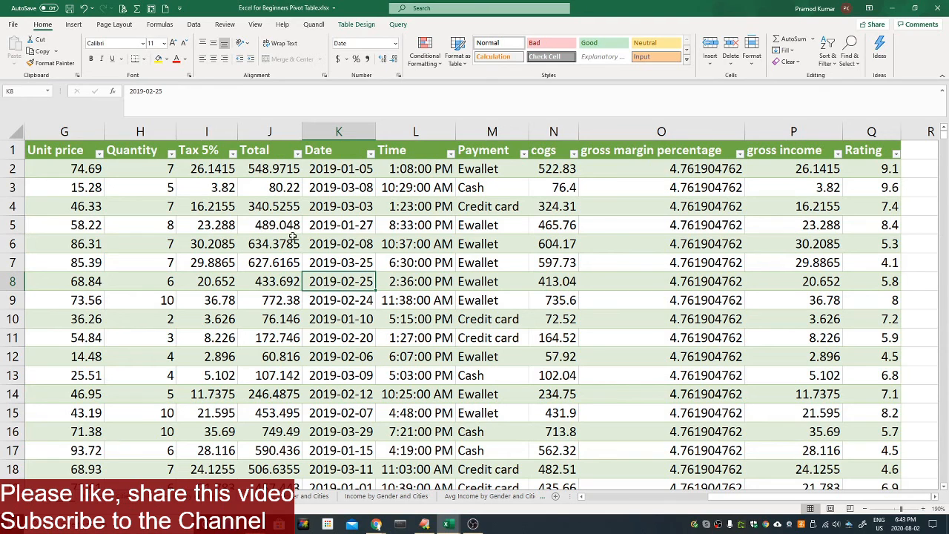
Browse the recommended PivotTables for the sales table and insert the one named Sum of Total by City.
left_click(73, 26)
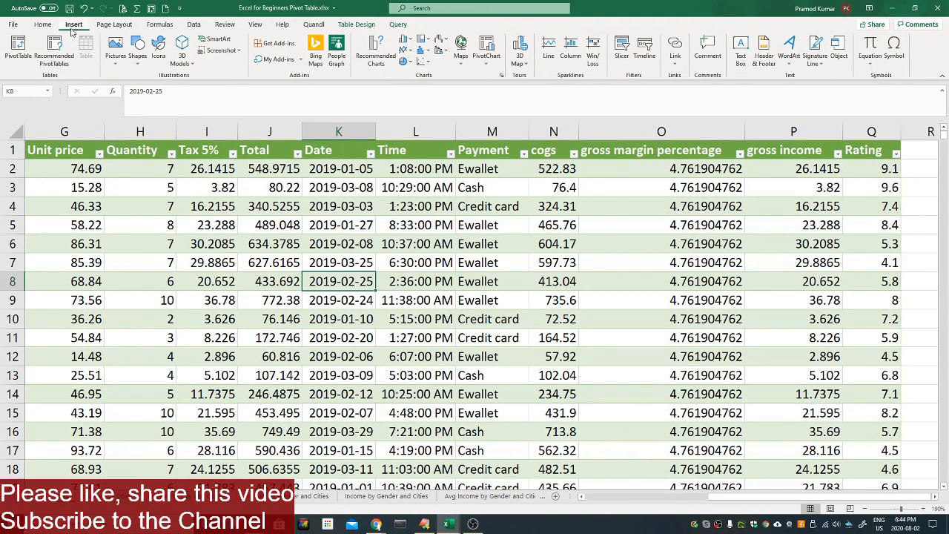
left_click(16, 55)
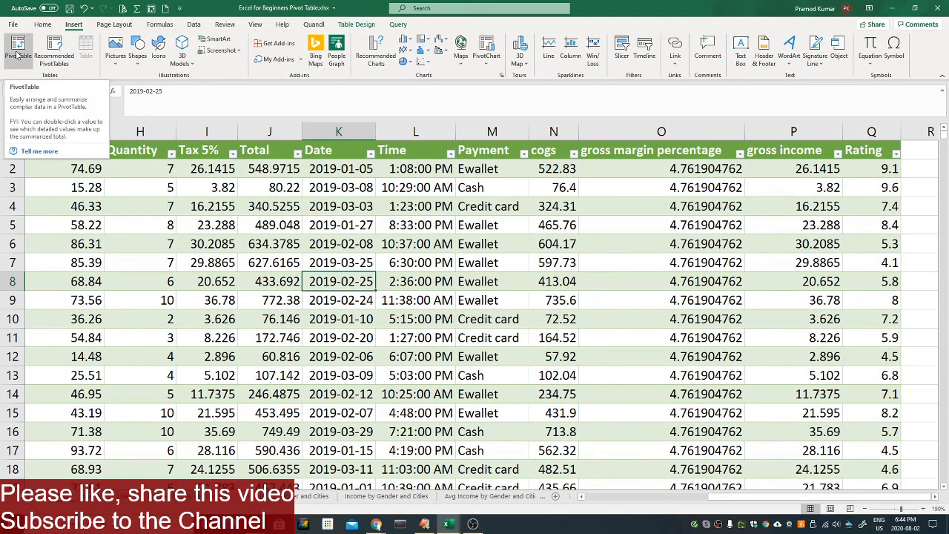
left_click(52, 59)
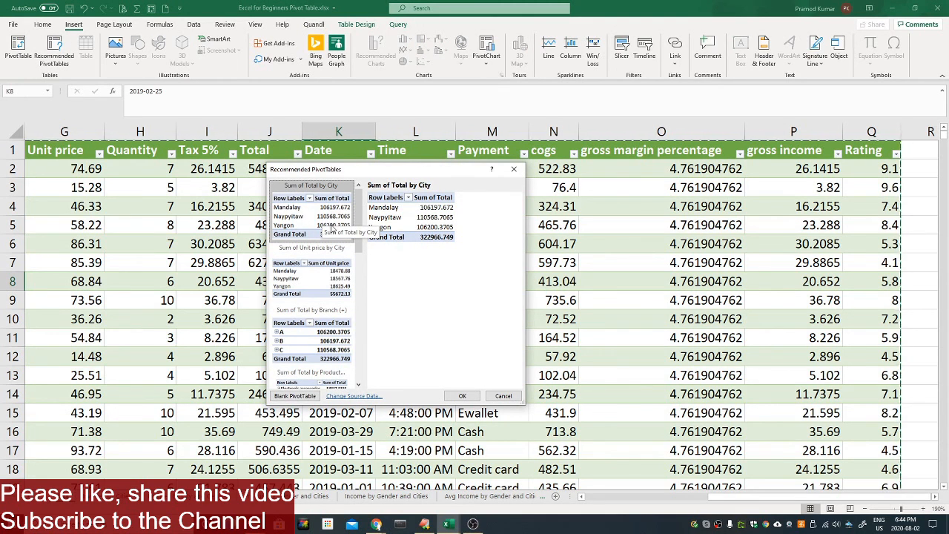
left_click_drag(359, 217, 362, 254)
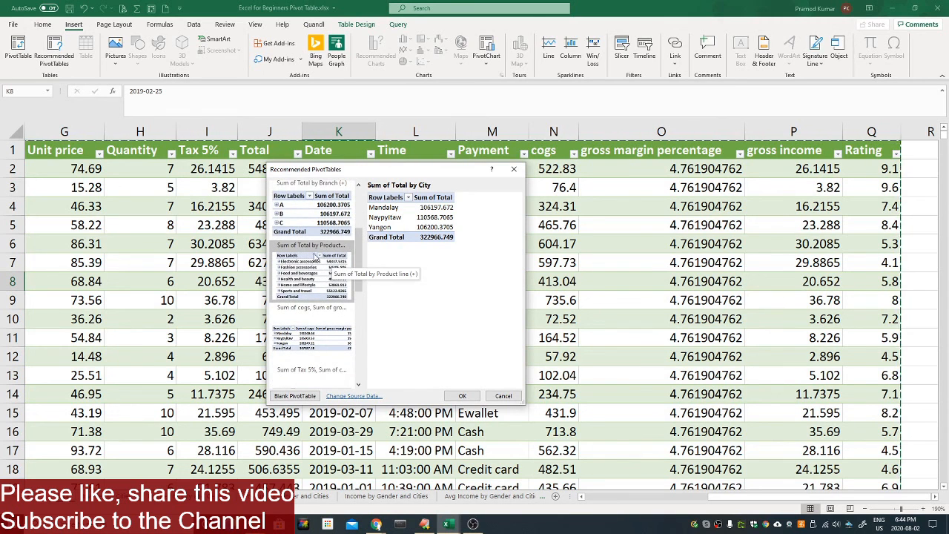
left_click_drag(359, 268, 359, 338)
scroll(310, 222, "up", 10)
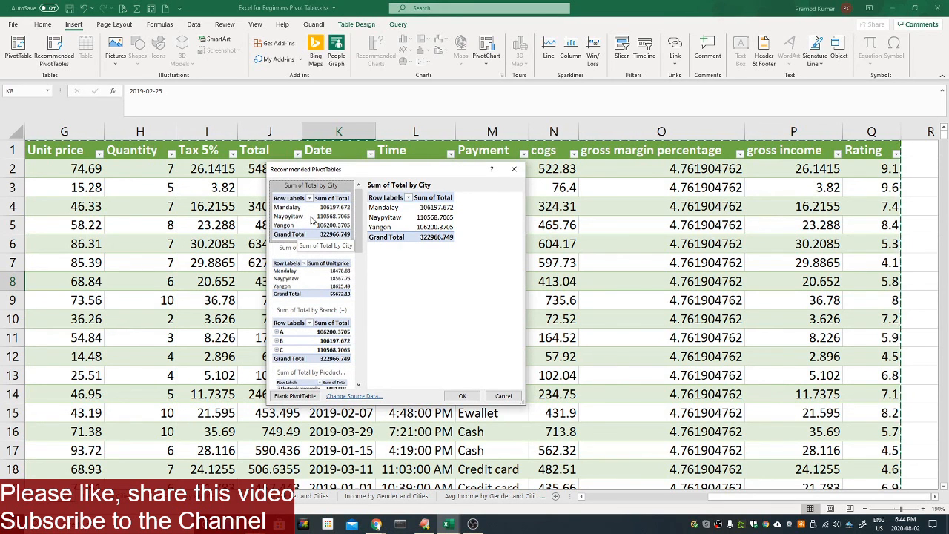
left_click(309, 217)
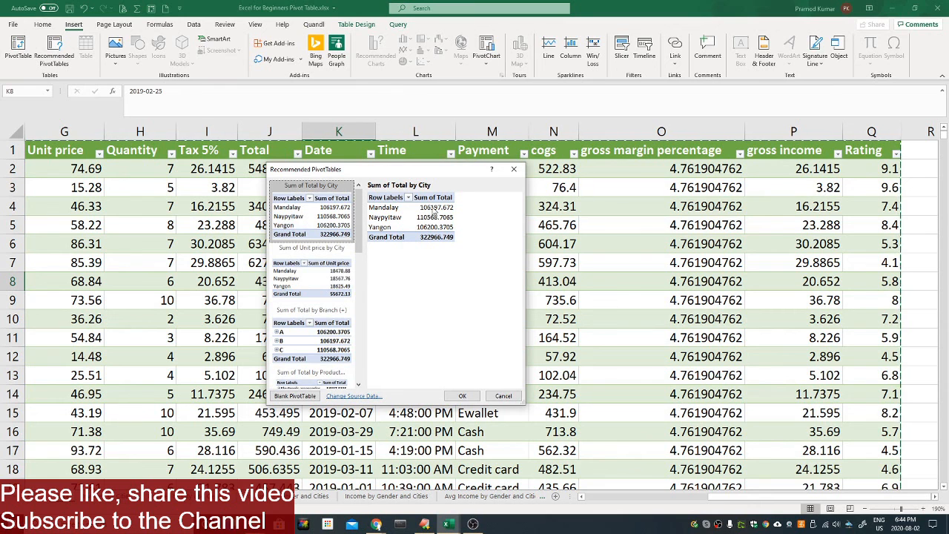
left_click(462, 397)
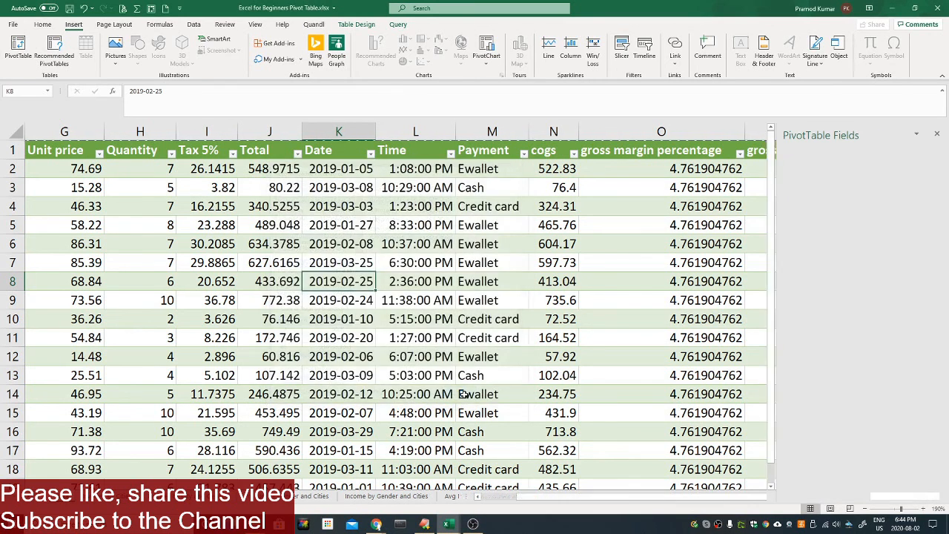
Apply the Accounting number format with dollar signs to the city totals and the grand total, B4:B7.
scroll(234, 266, "up", 4)
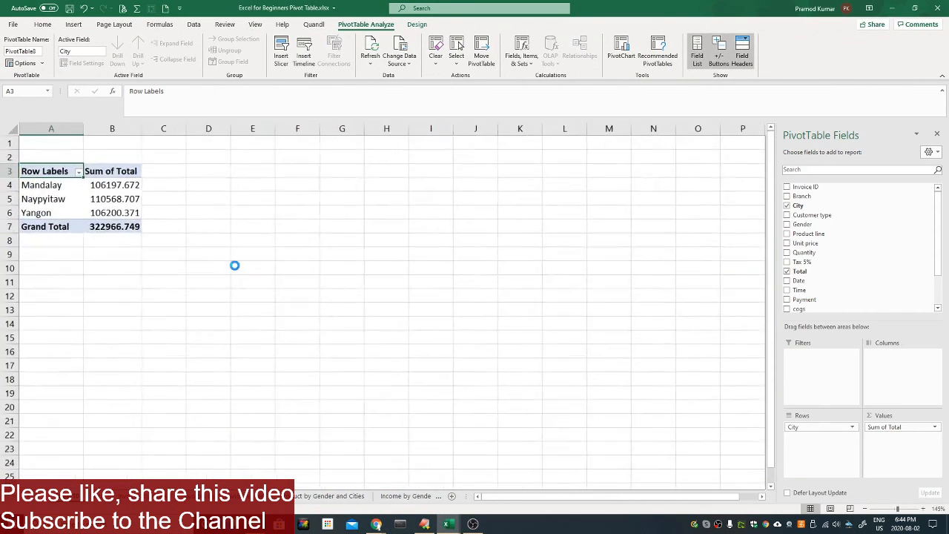
scroll(232, 265, "up", 1)
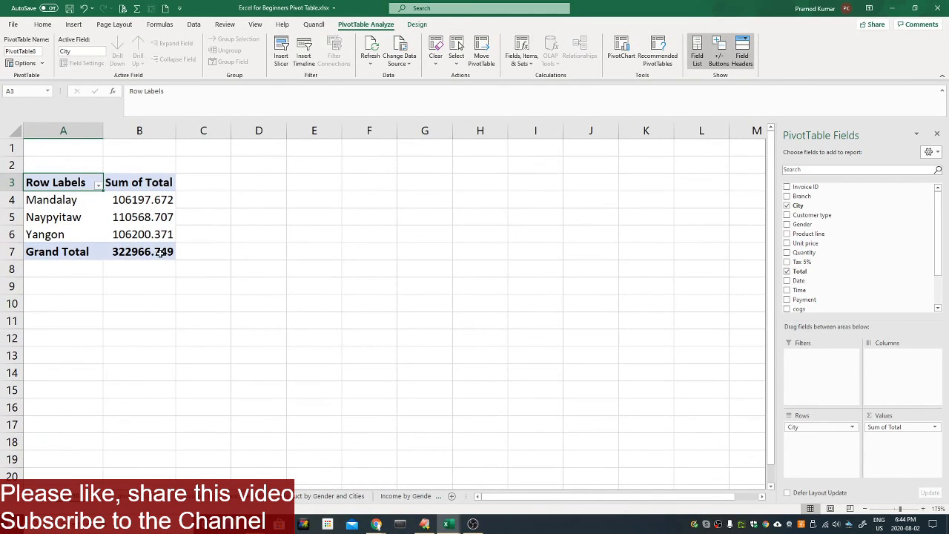
left_click(82, 216)
left_click_drag(135, 199, 137, 234)
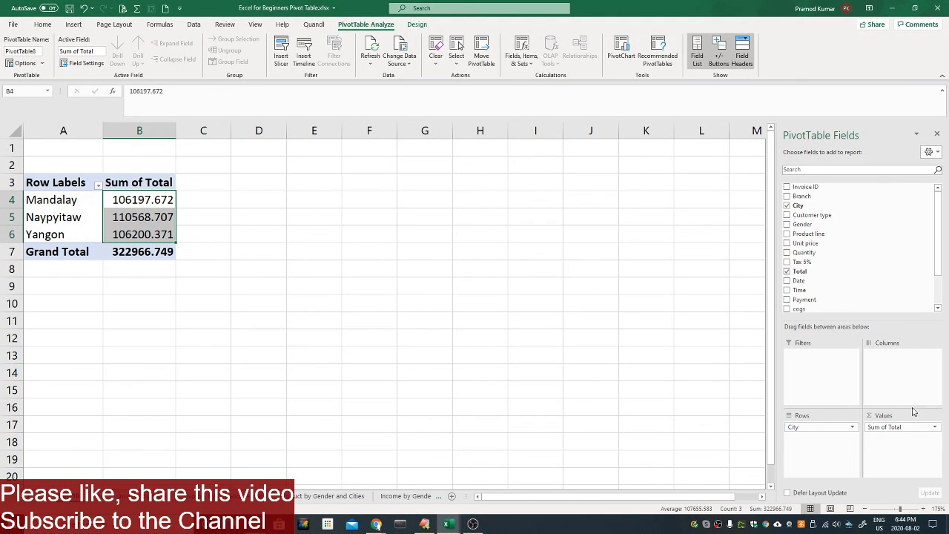
left_click(166, 277)
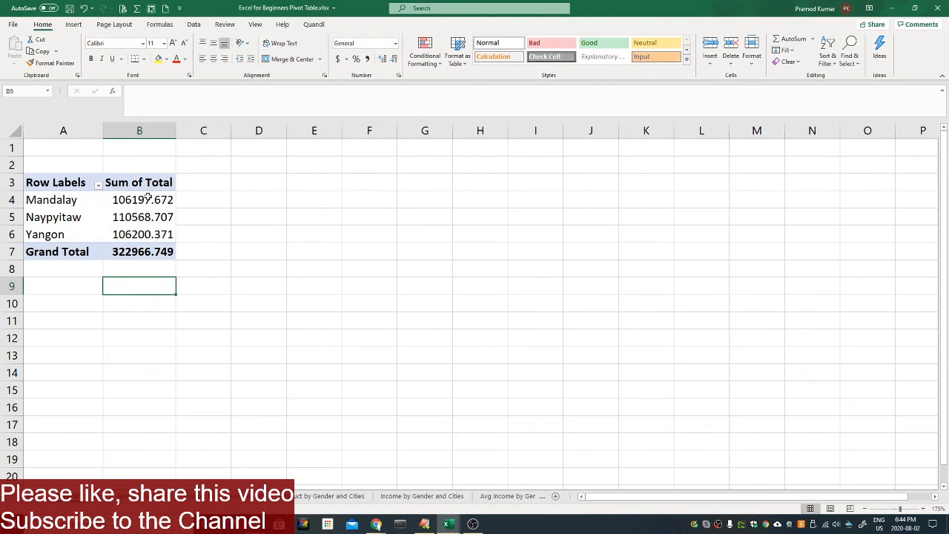
left_click_drag(148, 199, 152, 252)
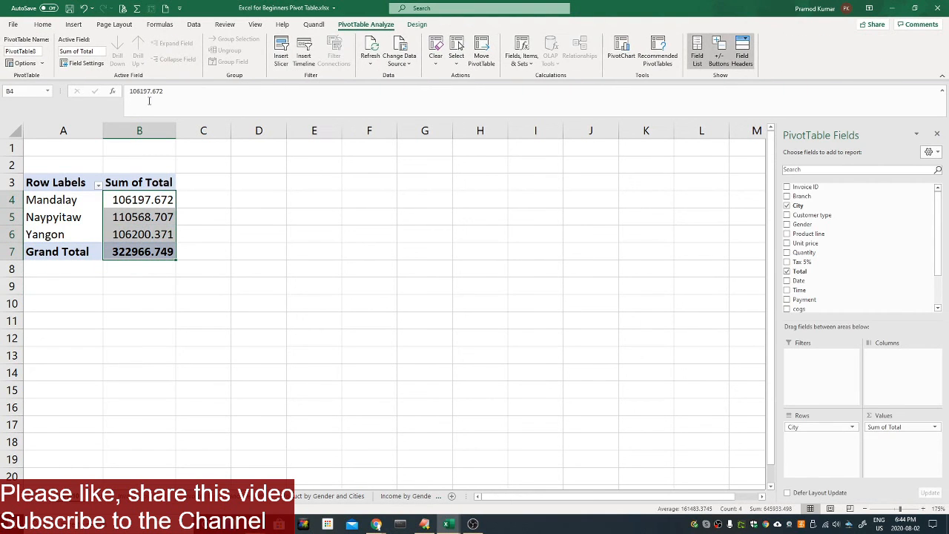
left_click(416, 26)
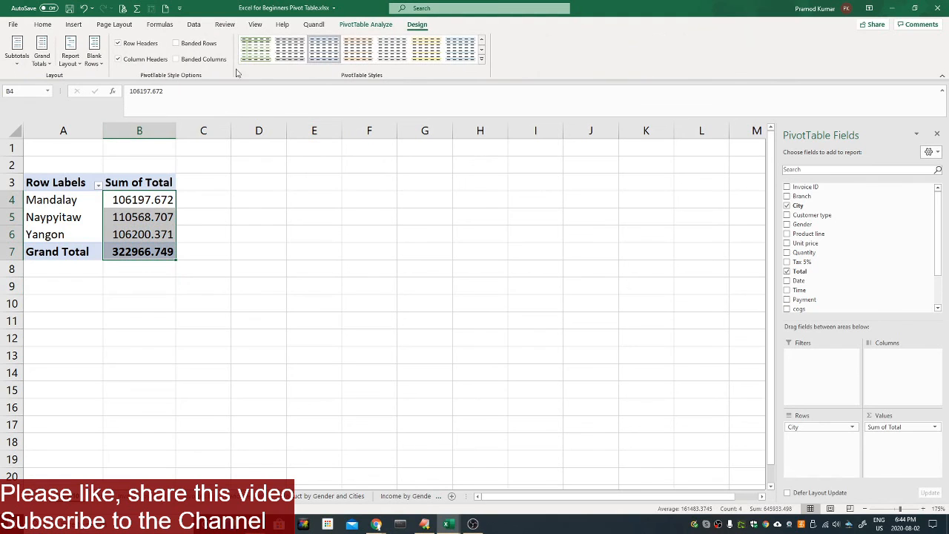
left_click(366, 25)
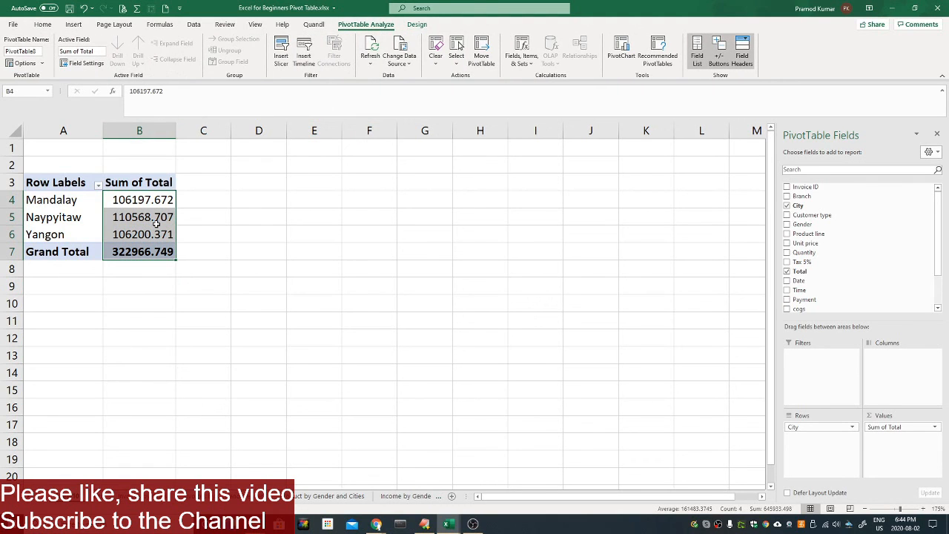
left_click(42, 24)
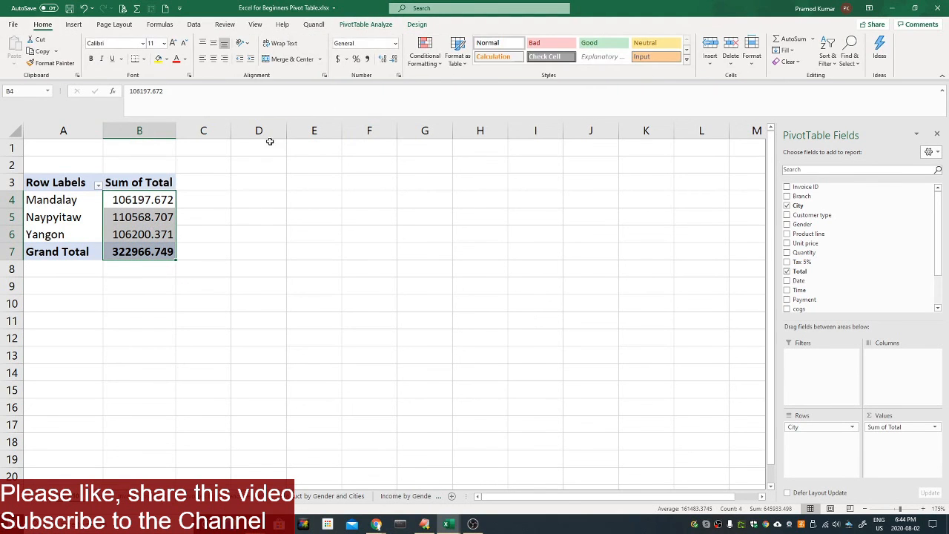
left_click(338, 59)
left_click(156, 218)
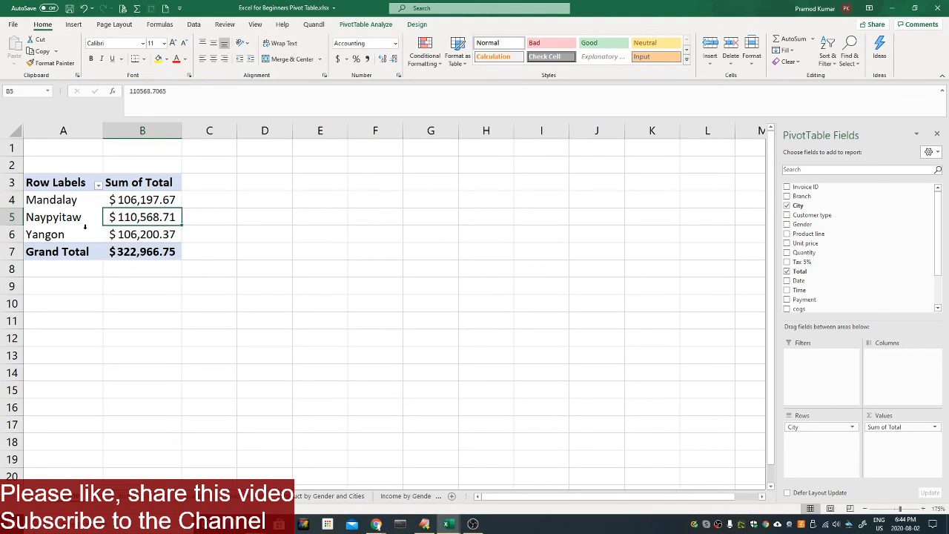